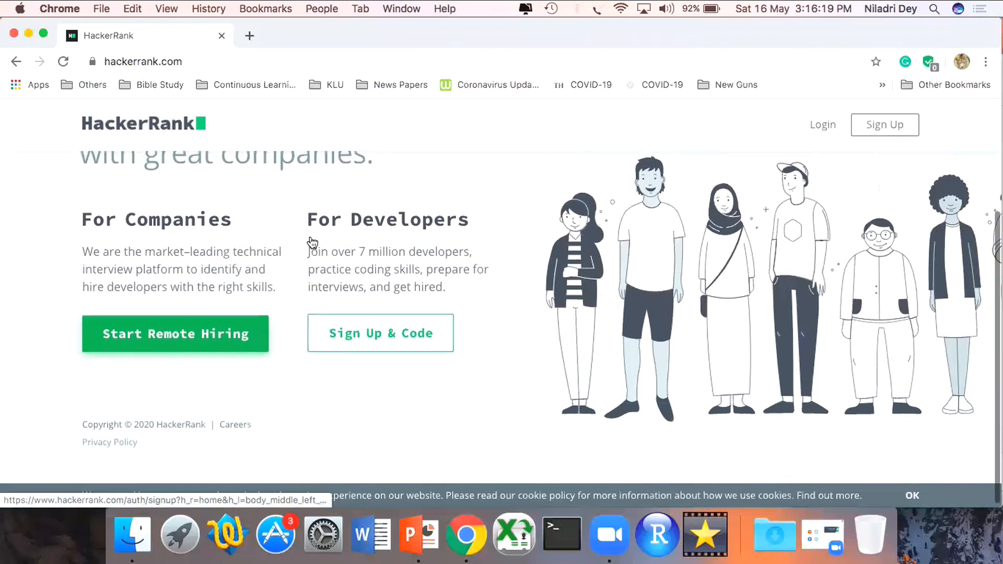
- Open the HackerRank login form for developers
scroll(310, 236, "down", 2)
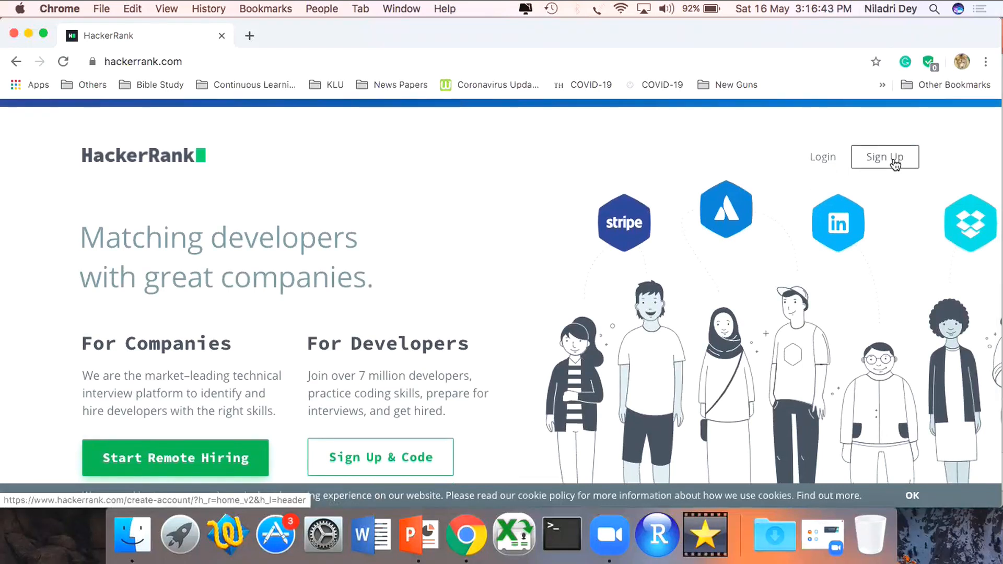
left_click(831, 159)
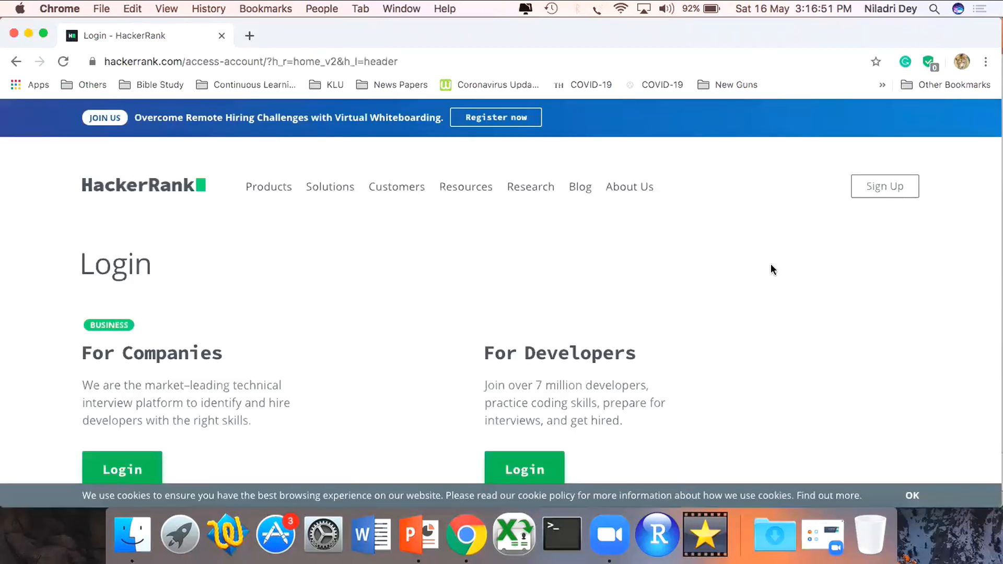
scroll(770, 264, "down", 2)
scroll(771, 265, "down", 1)
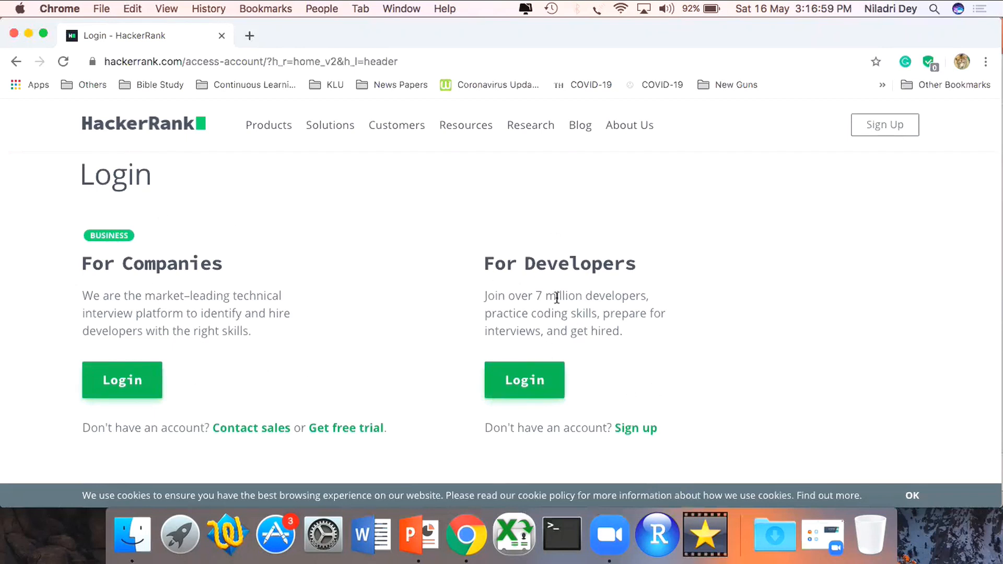
left_click(548, 393)
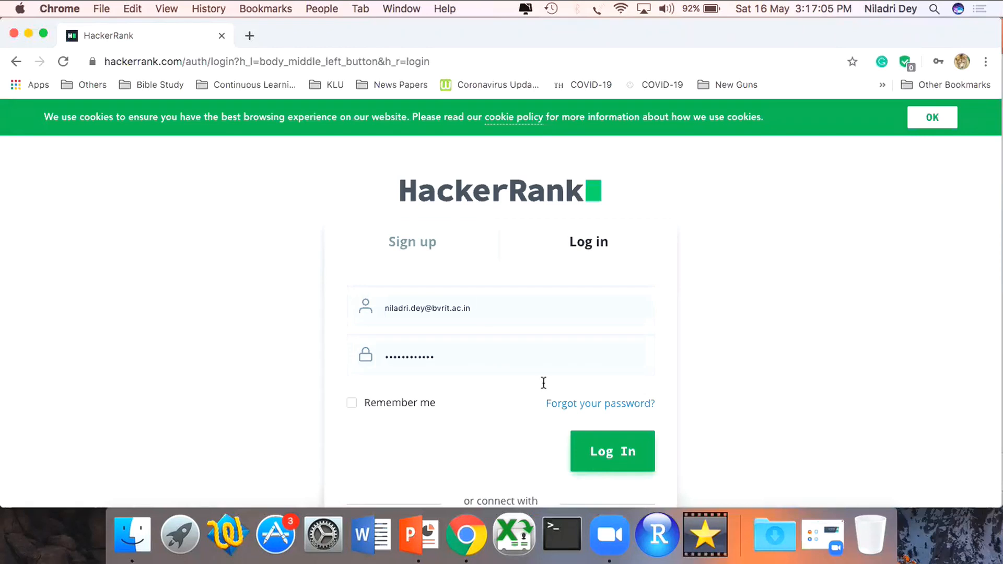
- Look at the account sign-up form, and log in to the developer account with the prefilled credentials
left_click(408, 253)
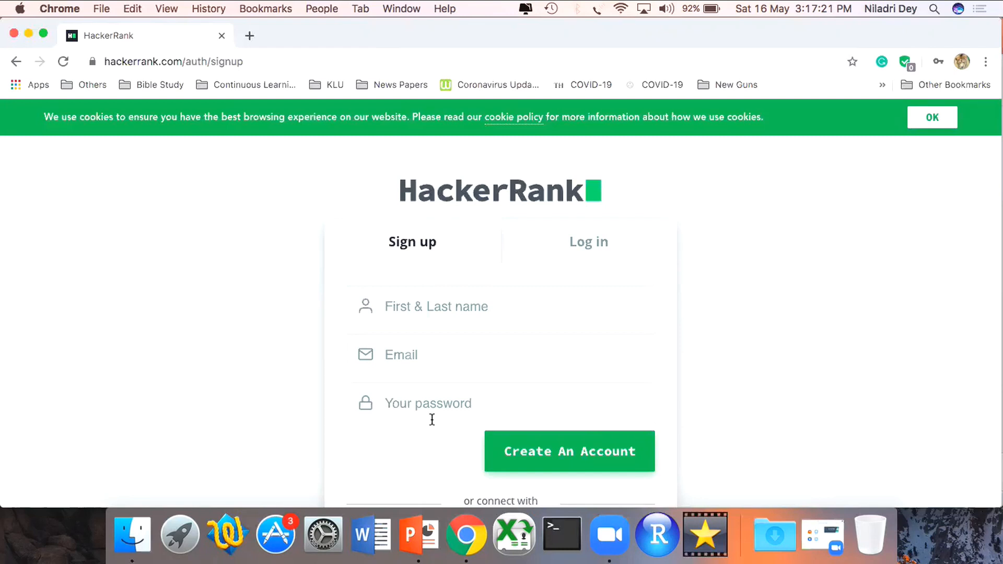
left_click(600, 246)
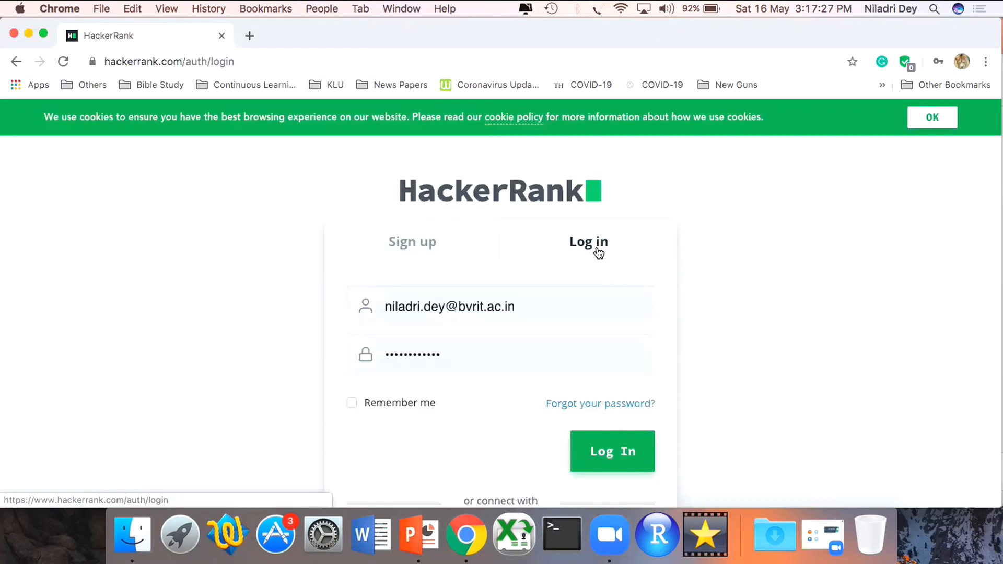
scroll(522, 386, "down", 1)
scroll(521, 383, "down", 3)
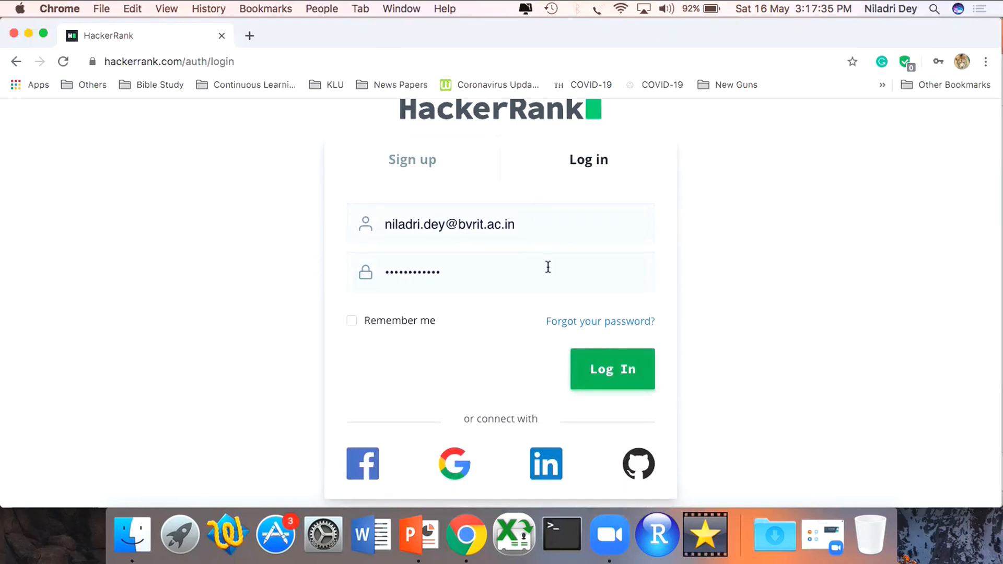
left_click(617, 377)
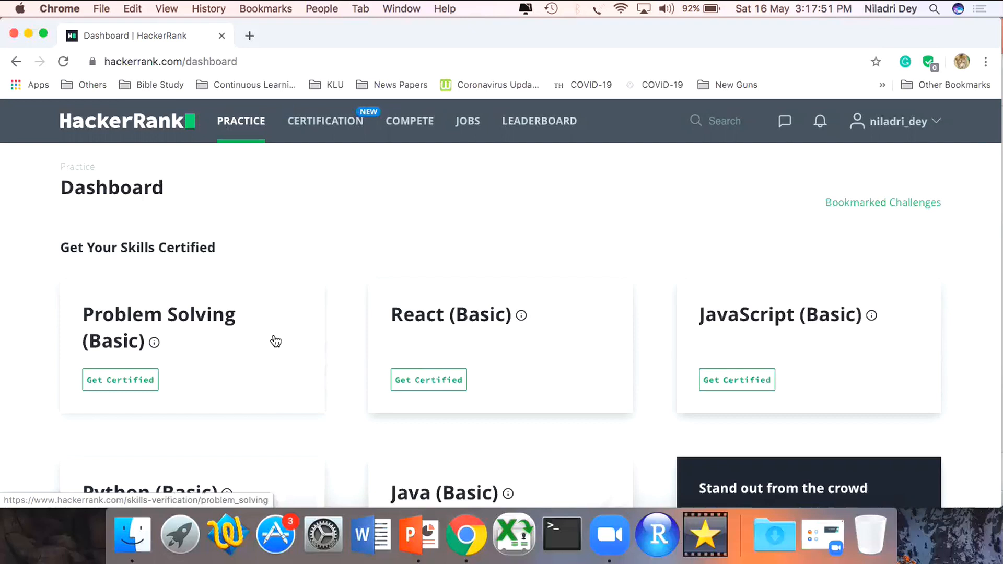
- Look through the dashboard's certifications and practice skills, and open the account's Administration page
scroll(275, 340, "down", 3)
scroll(276, 341, "down", 10)
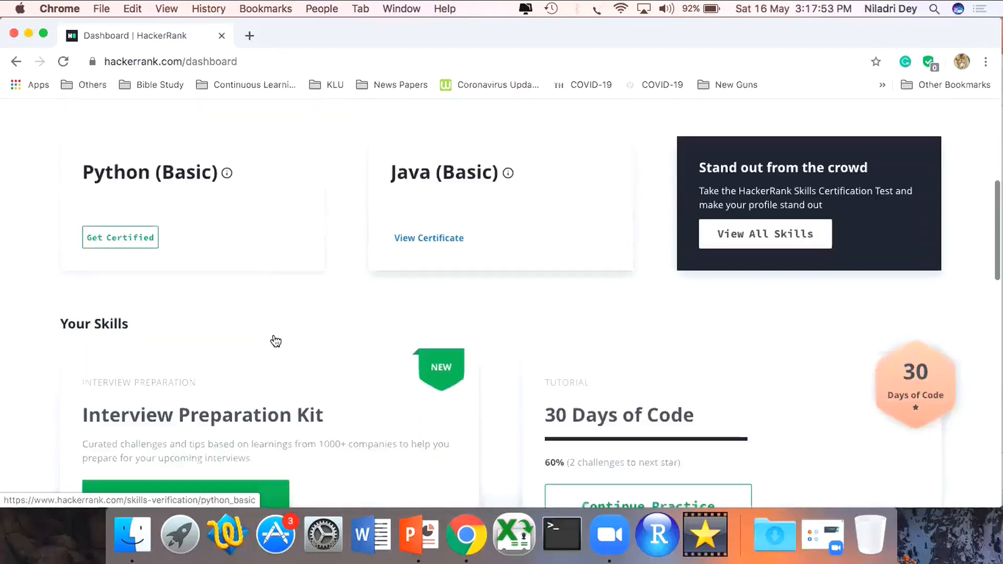
scroll(276, 341, "down", 13)
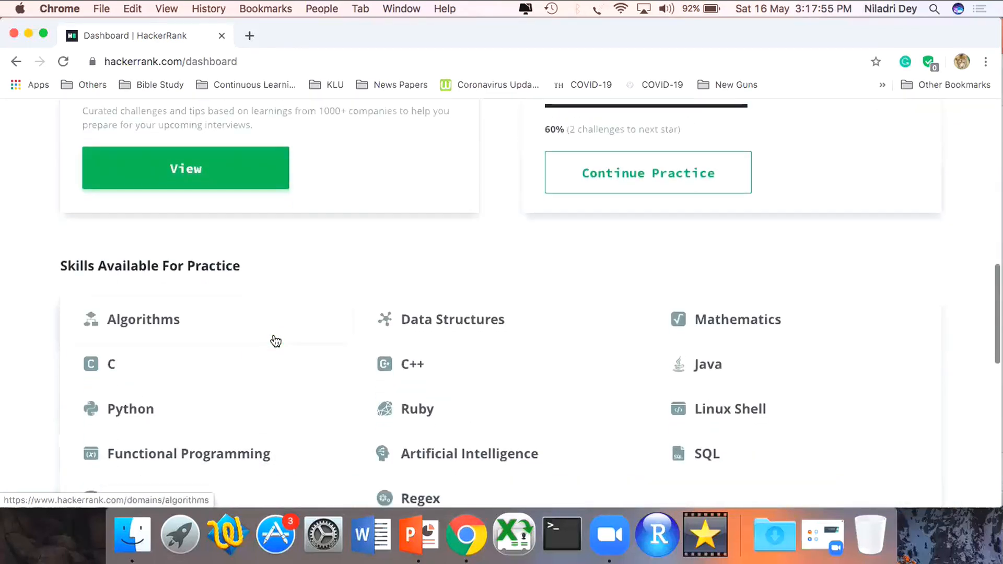
scroll(276, 341, "down", 5)
scroll(275, 340, "up", 2)
scroll(276, 341, "up", 20)
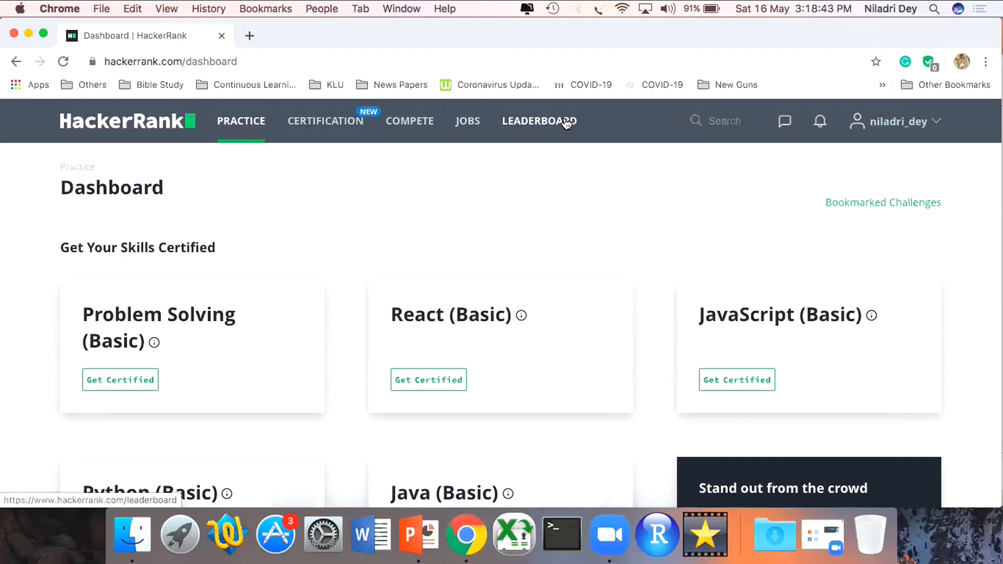
left_click(934, 127)
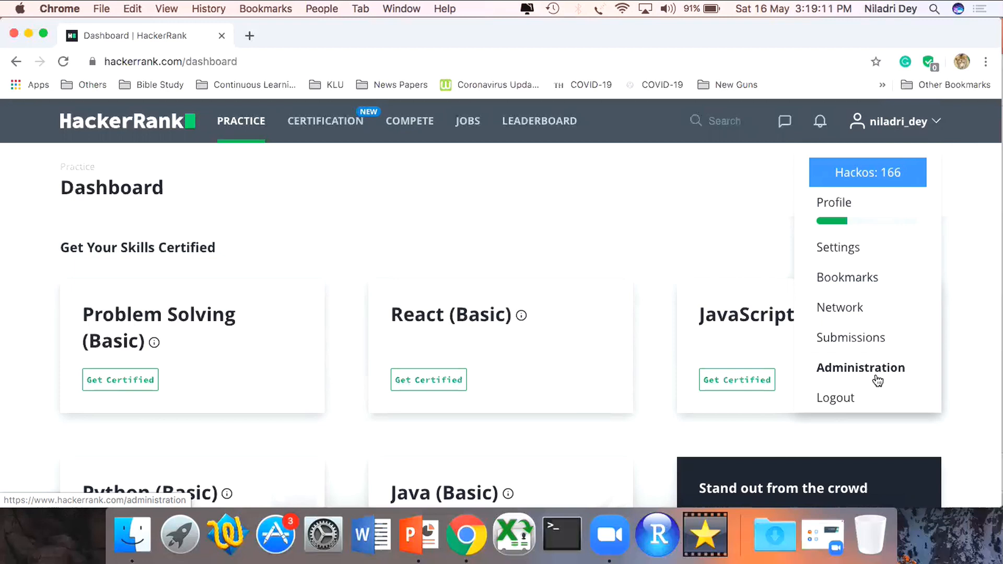
left_click(840, 374)
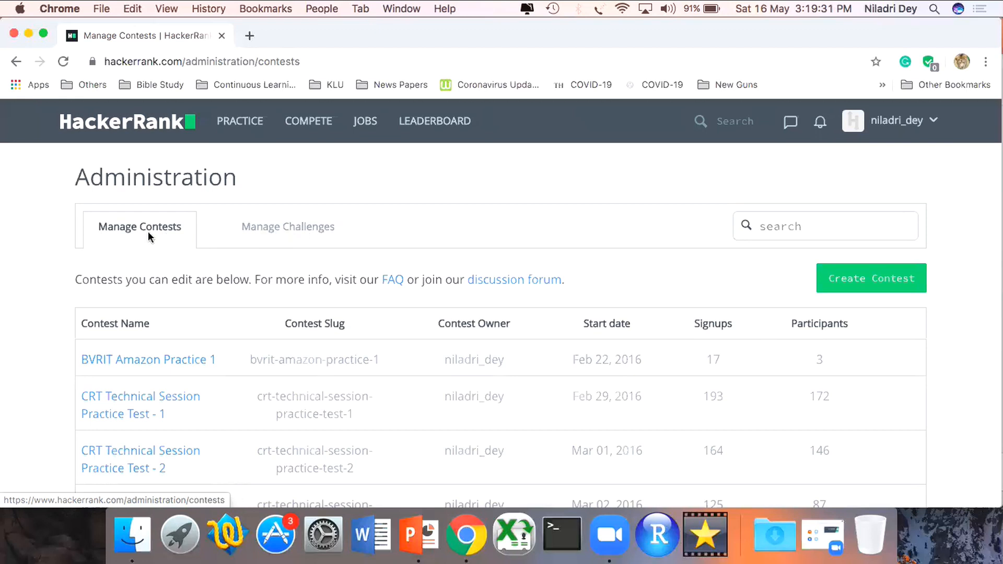
- Look through the list of existing contests and switch to managing challenges
scroll(148, 236, "down", 5)
scroll(148, 235, "down", 3)
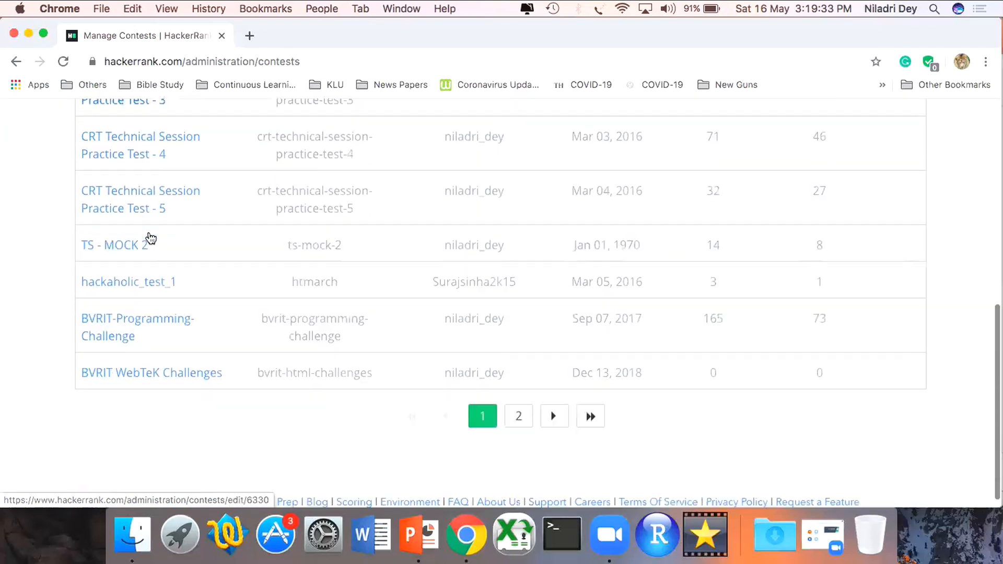
scroll(149, 236, "up", 2)
scroll(151, 237, "up", 6)
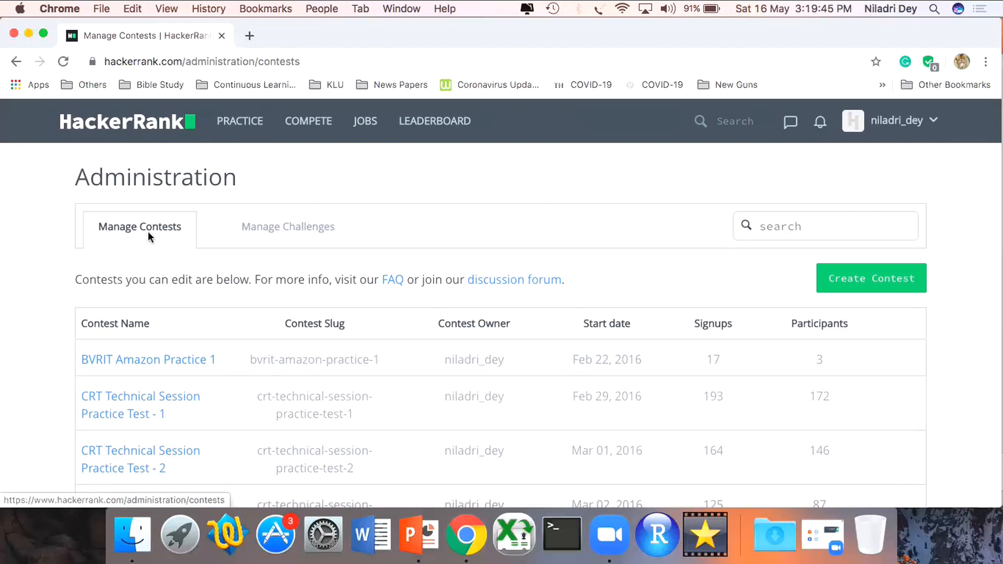
left_click(280, 229)
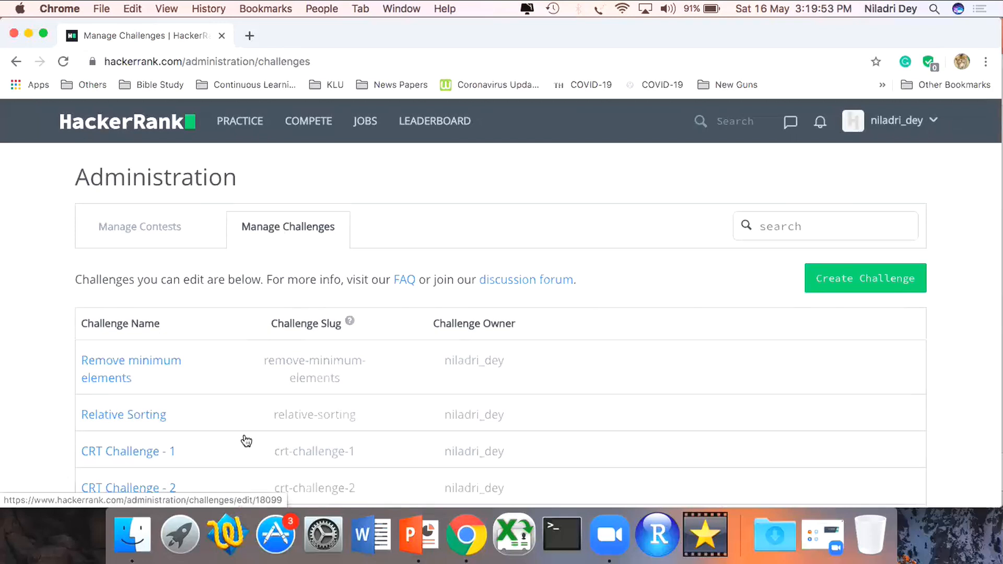
- Start creating a new challenge and name it "Test Question - 1"
scroll(245, 442, "down", 5)
scroll(246, 443, "down", 2)
scroll(245, 442, "up", 7)
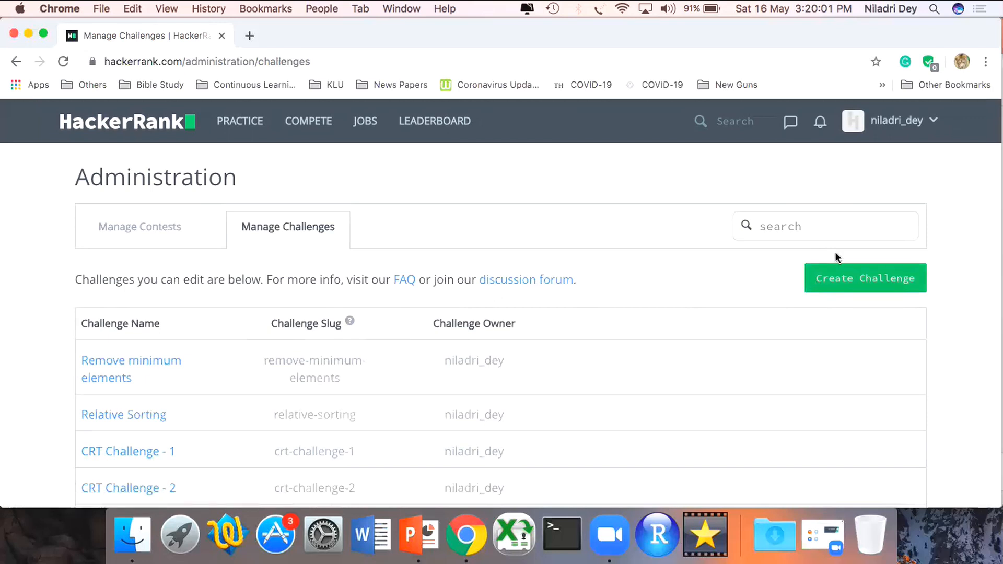
left_click(866, 285)
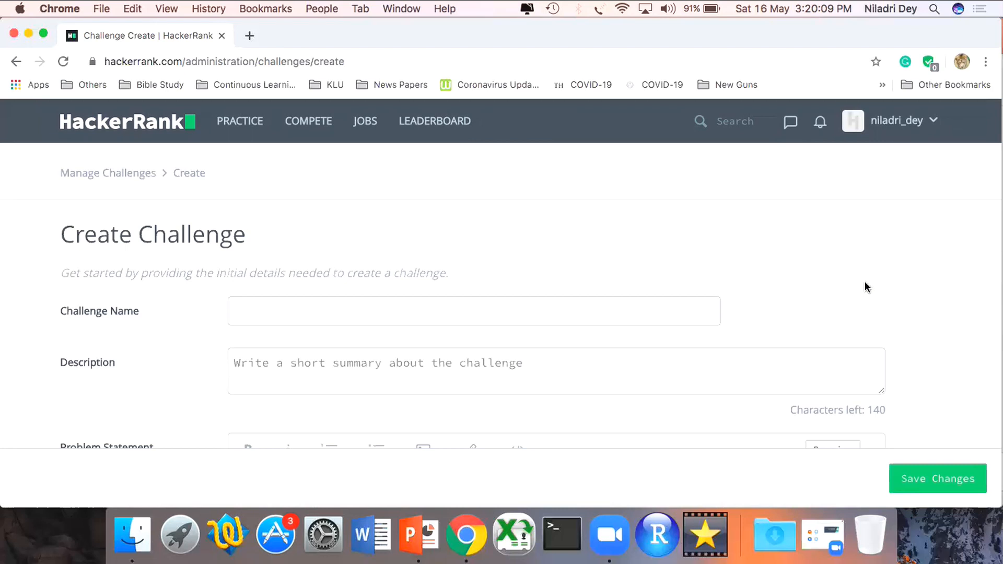
scroll(864, 281, "down", 3)
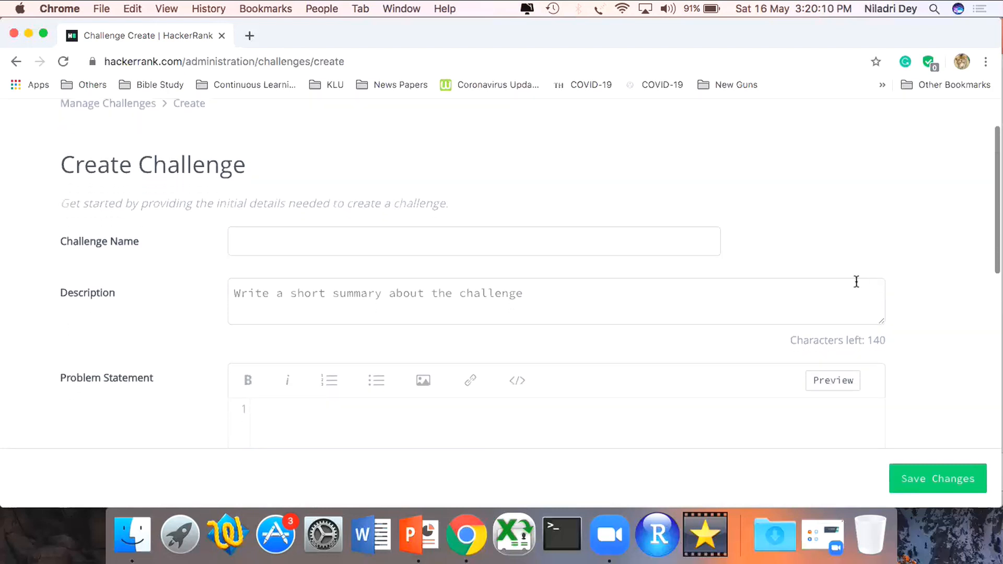
left_click(635, 235)
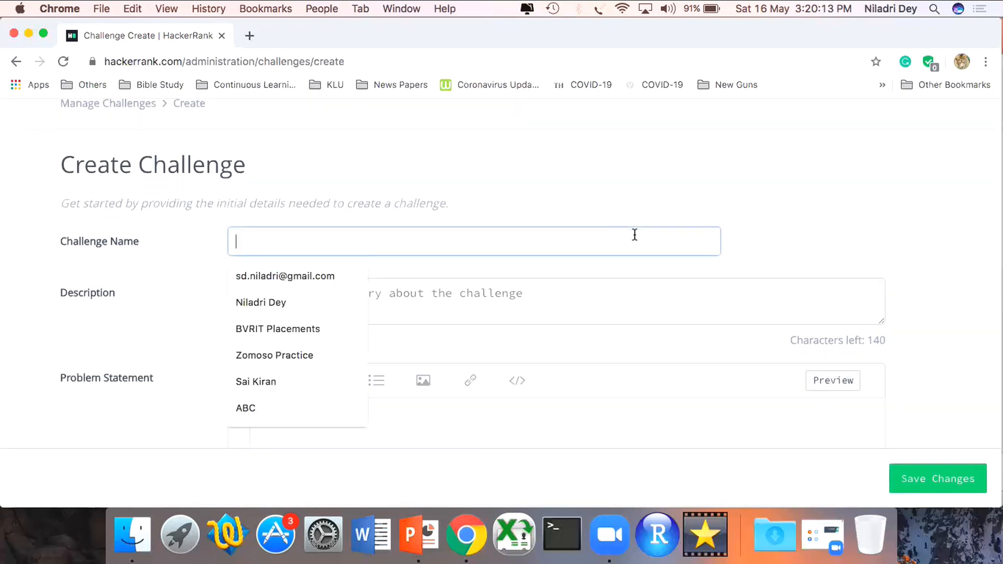
left_click(632, 195)
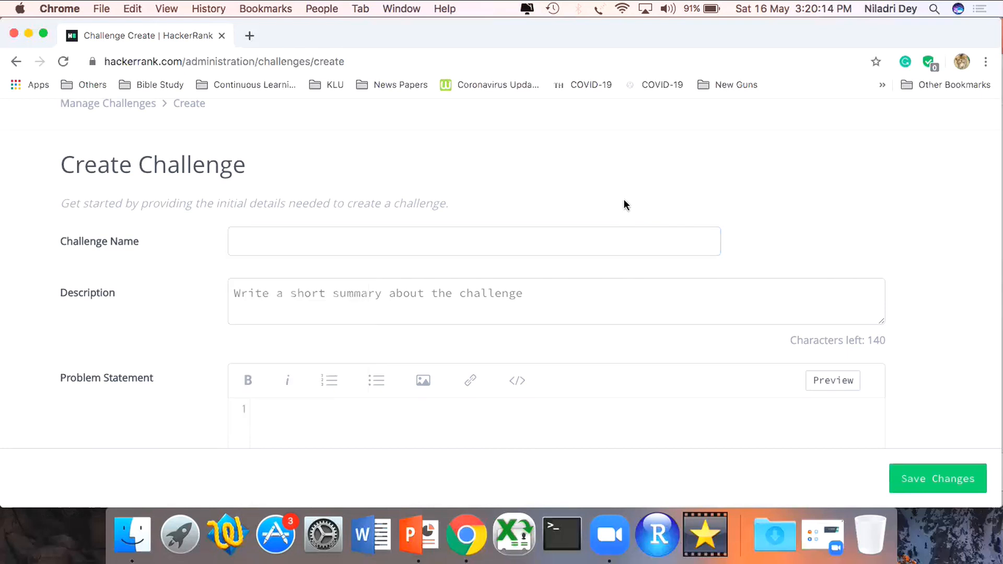
left_click(602, 235)
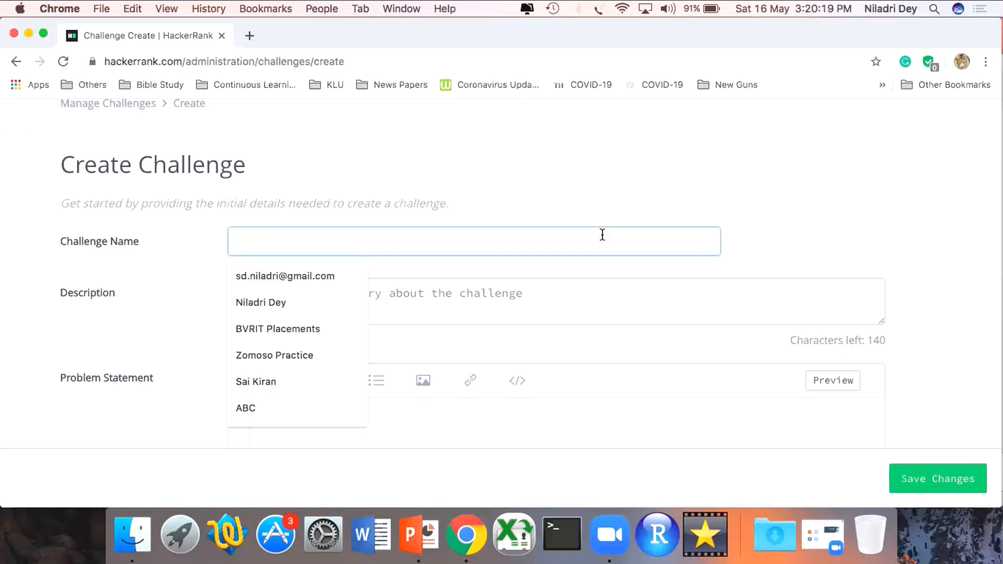
type("Test ")
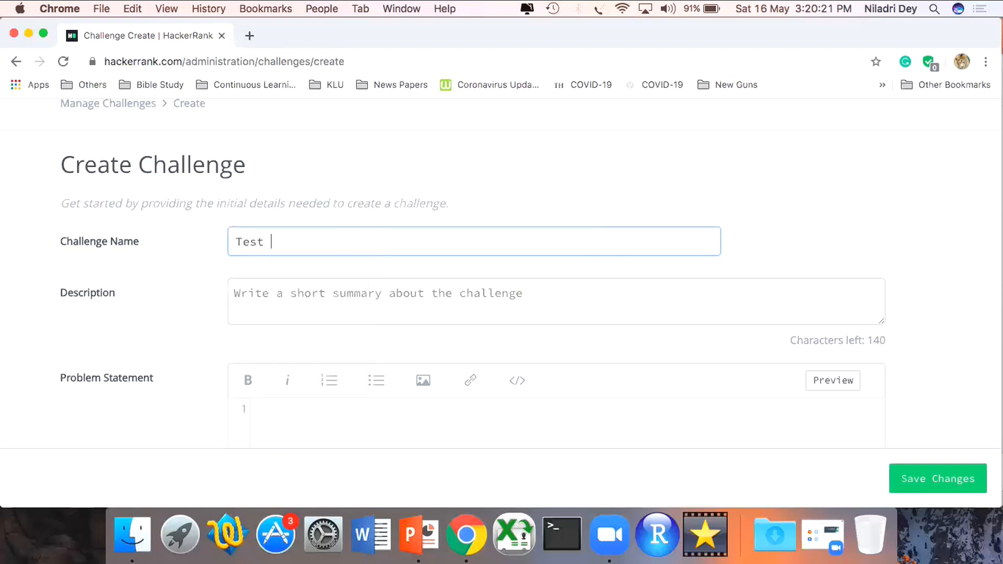
type("Question - 1")
- Enter "This is a first Hello World Program" as the challenge description
left_click(560, 302)
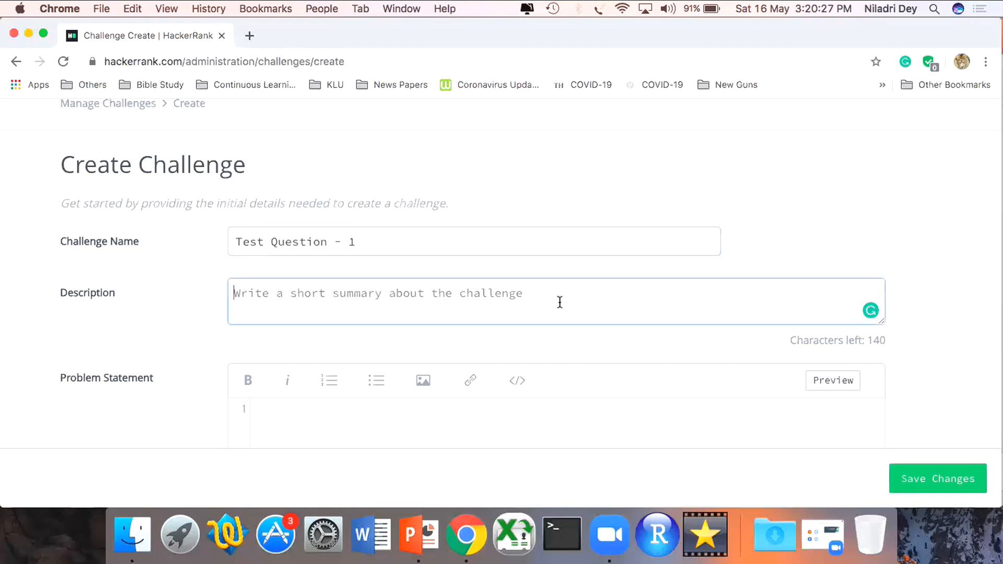
type("Th")
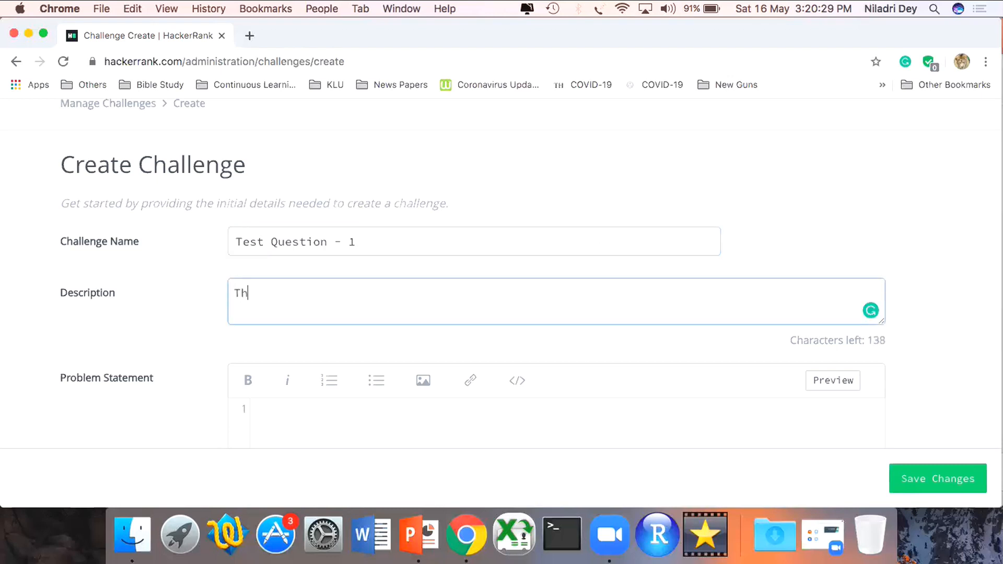
type("is is a first Hell")
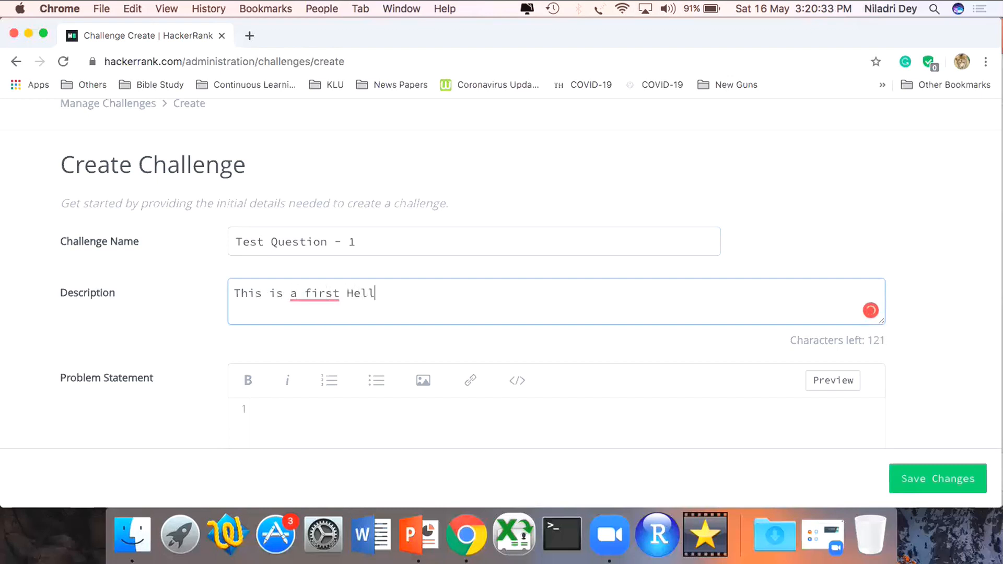
type("o World Program")
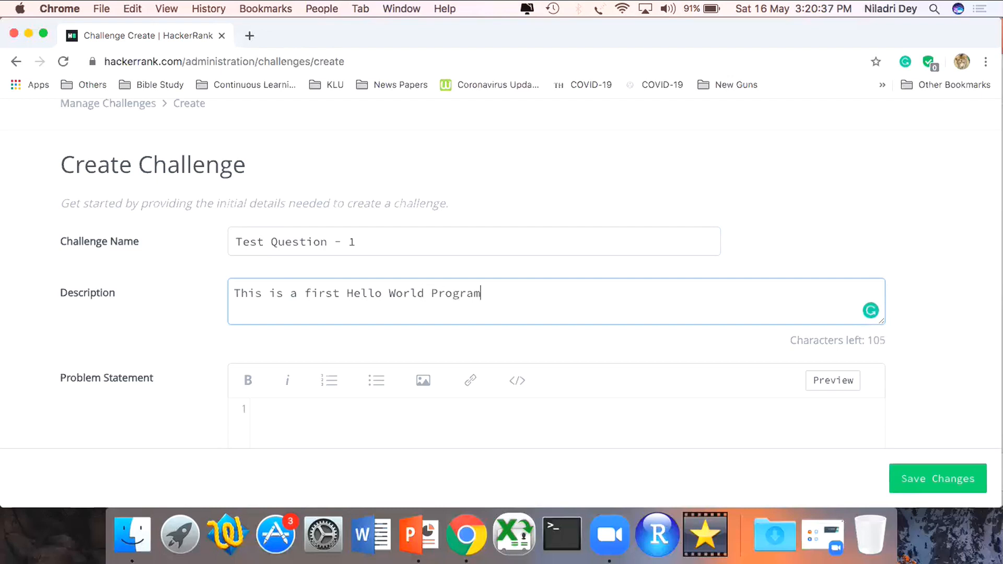
- Write the problem statement "Write a program to print hello world in upper case in your preferable programming language."
scroll(531, 271, "down", 5)
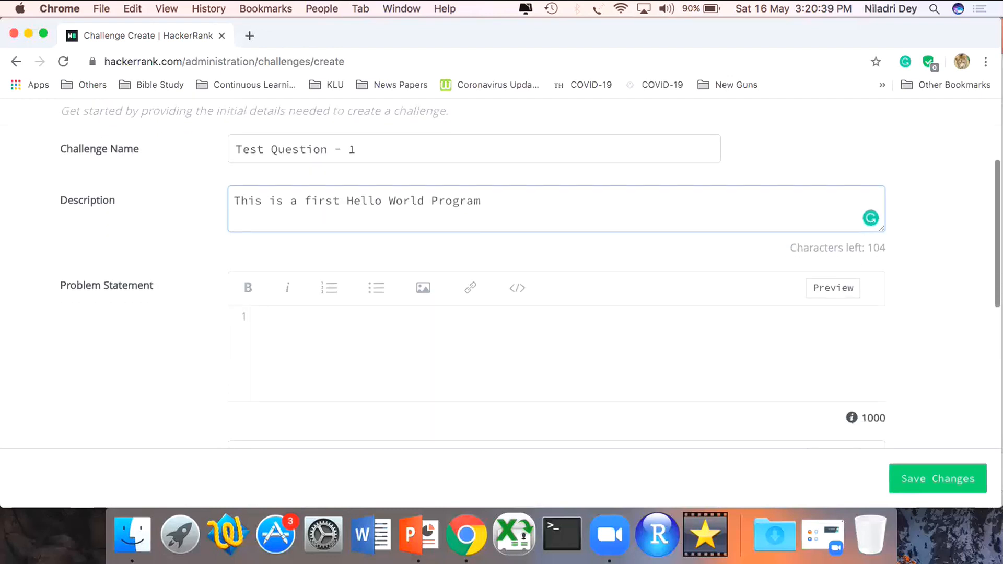
left_click(454, 309)
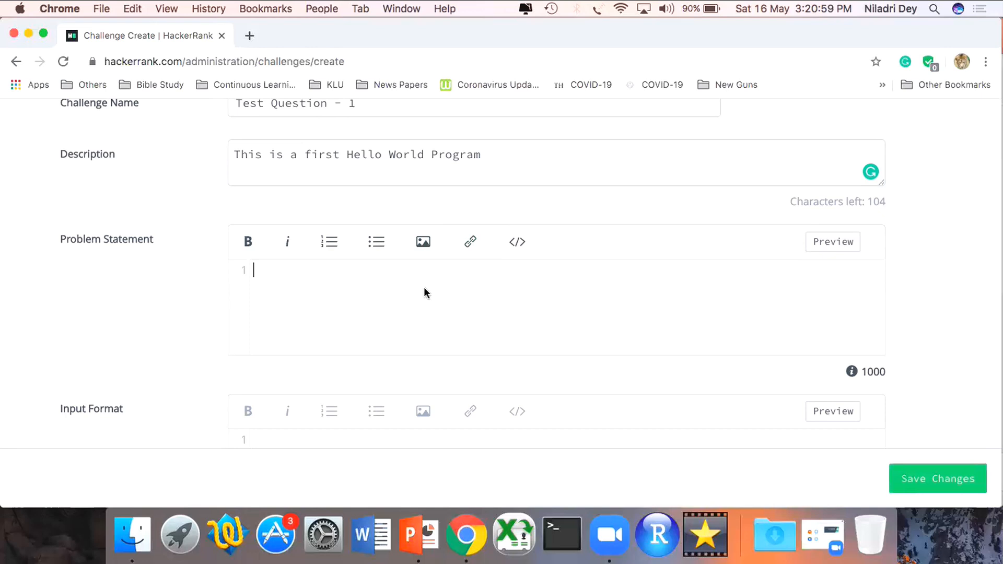
type("Write a program to ")
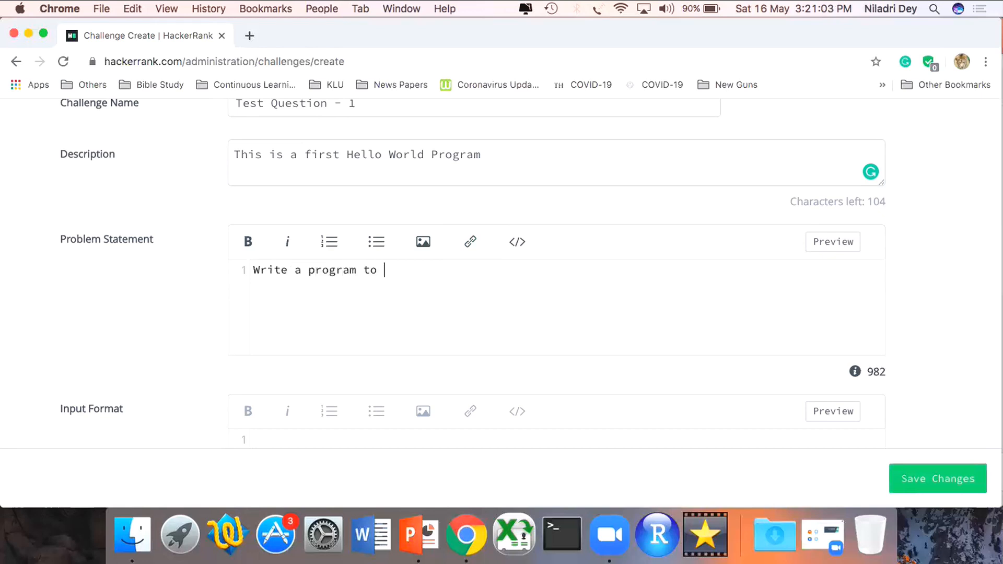
type("print hello wor")
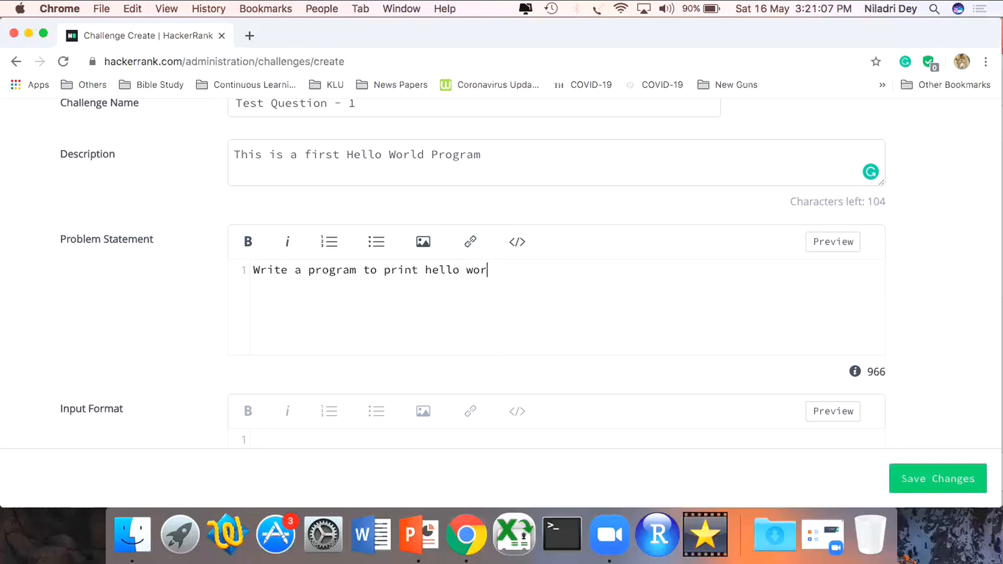
type("ld in upper case to")
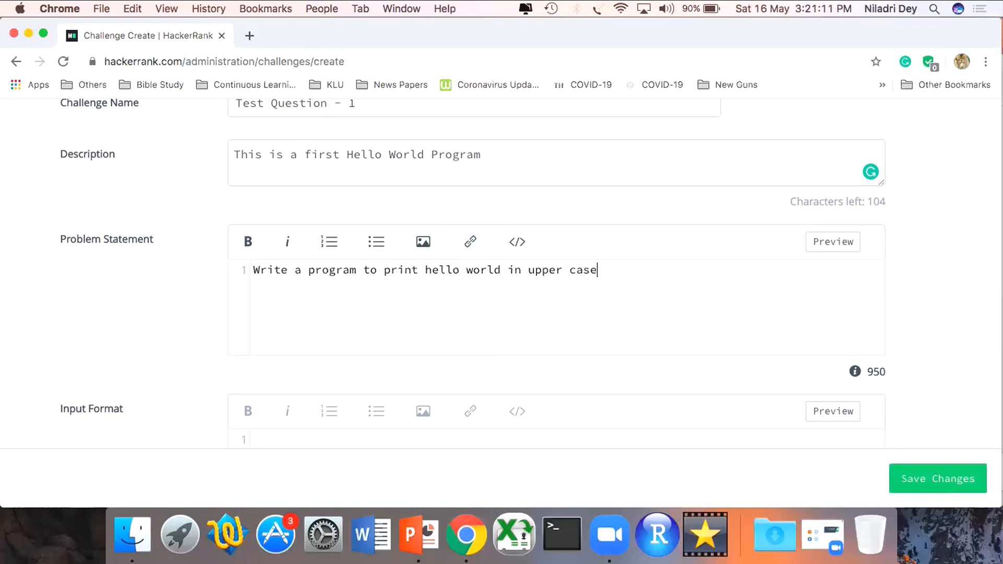
key("BackSpace")
key("BackSpace")
key("BackSpace")
type("in your preferable ")
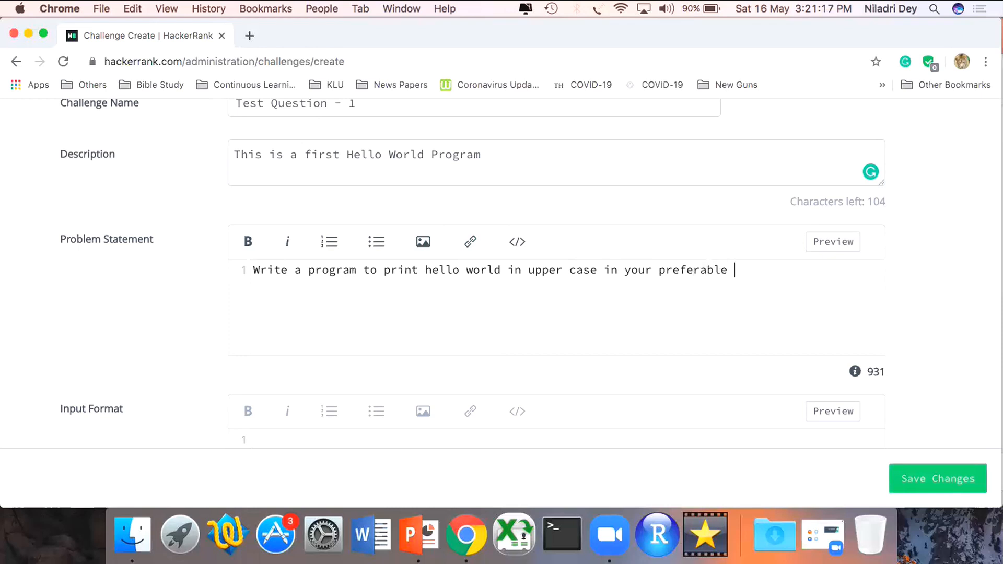
type("programming language")
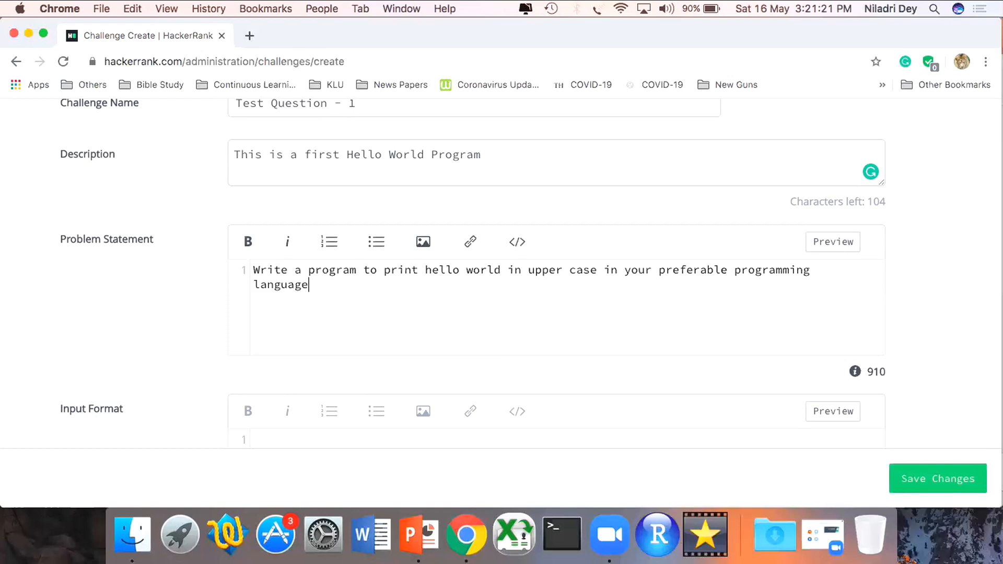
type(".")
scroll(530, 271, "down", 3)
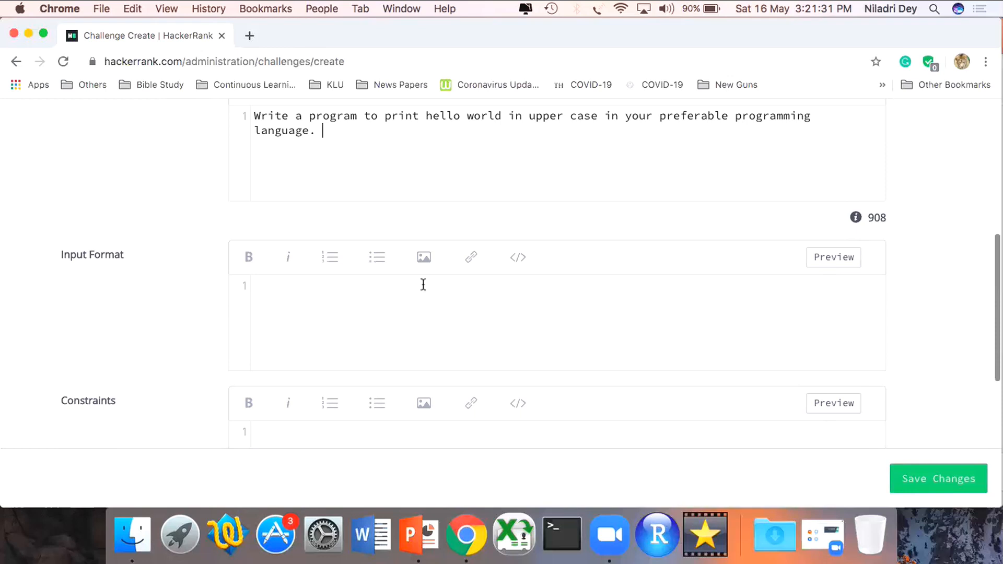
- Enter "None" as the challenge's input format
left_click(349, 327)
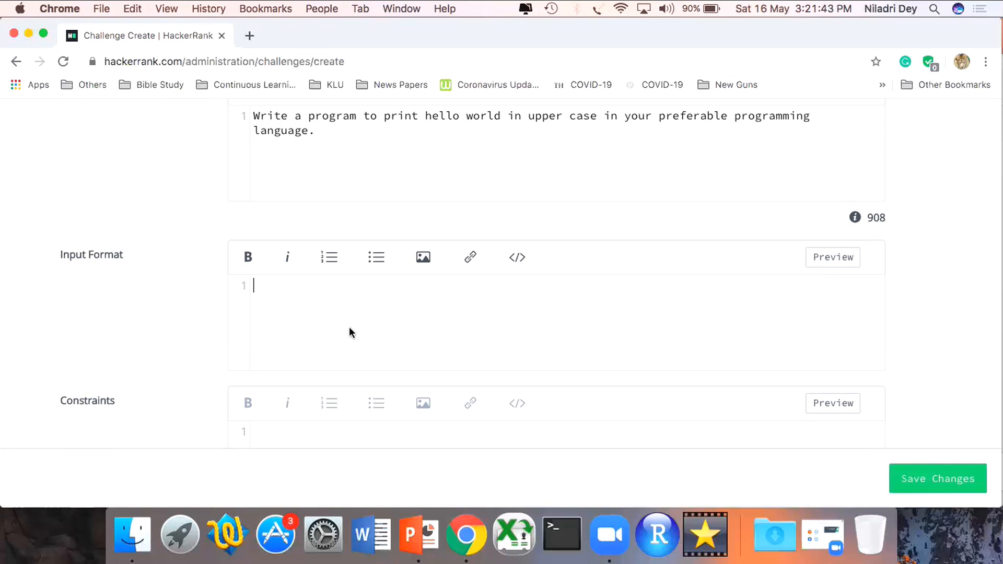
type("None")
scroll(307, 321, "down", 5)
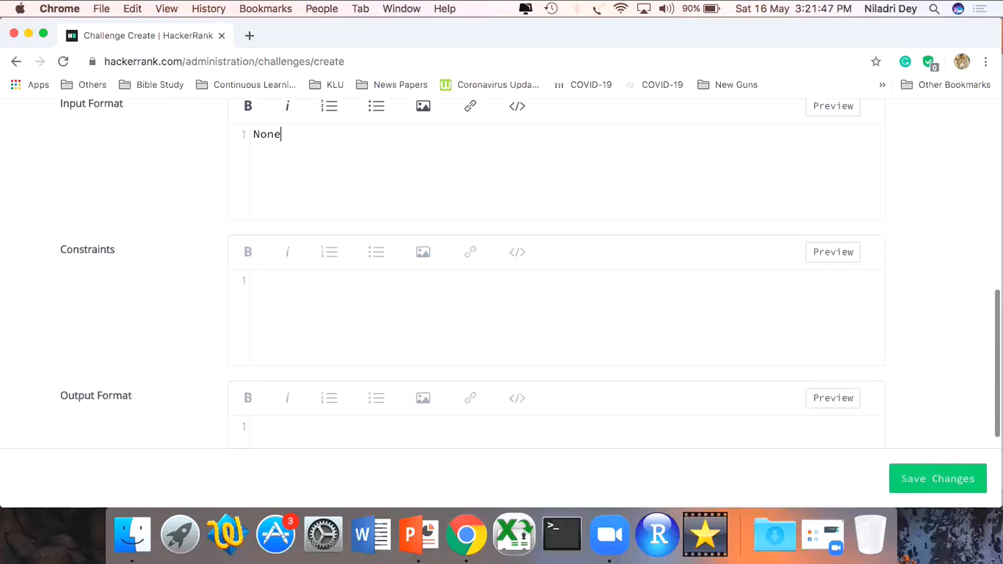
- Enter "All upper case output only" as the challenge's constraints
left_click(307, 325)
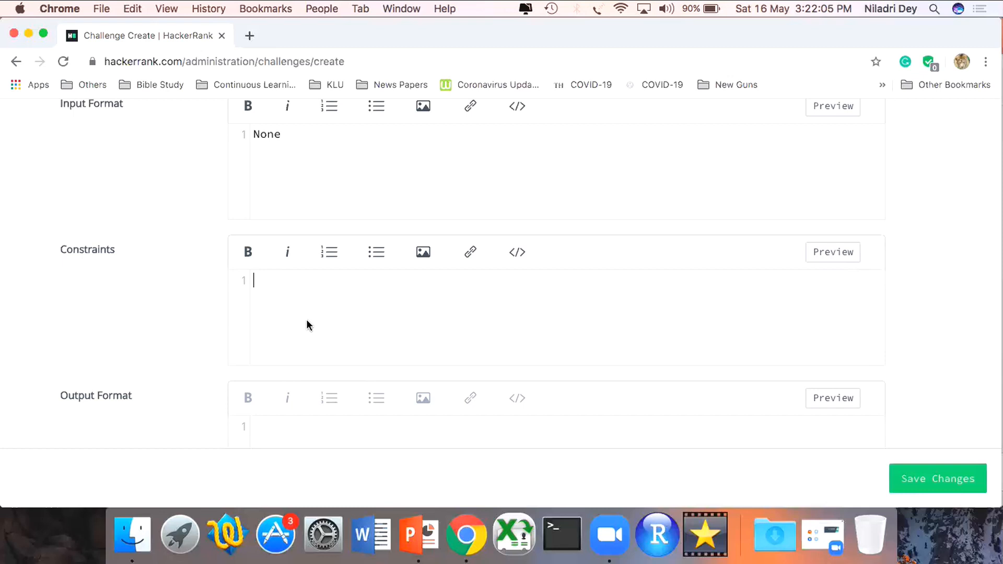
type("None")
key("BackSpace")
key("BackSpace")
key("BackSpace")
key("BackSpace")
type("All upper case ")
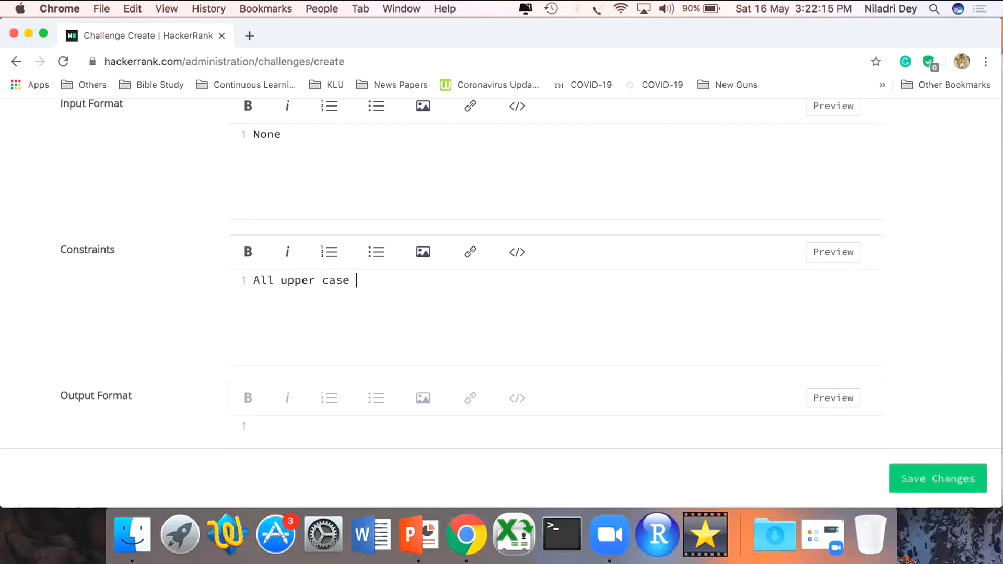
type("output only")
- Enter "Text" as the challenge's output format
scroll(302, 321, "down", 3)
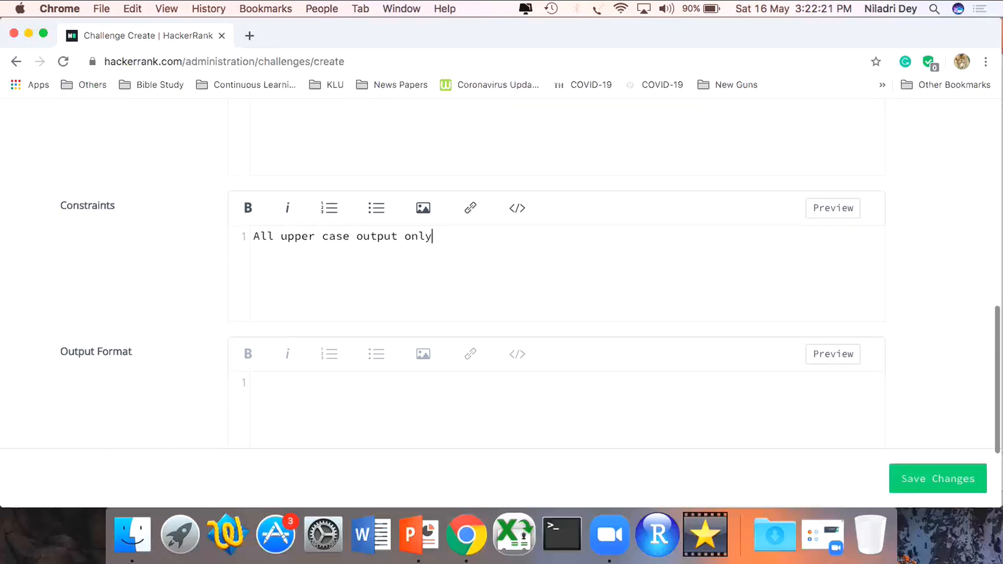
left_click(323, 388)
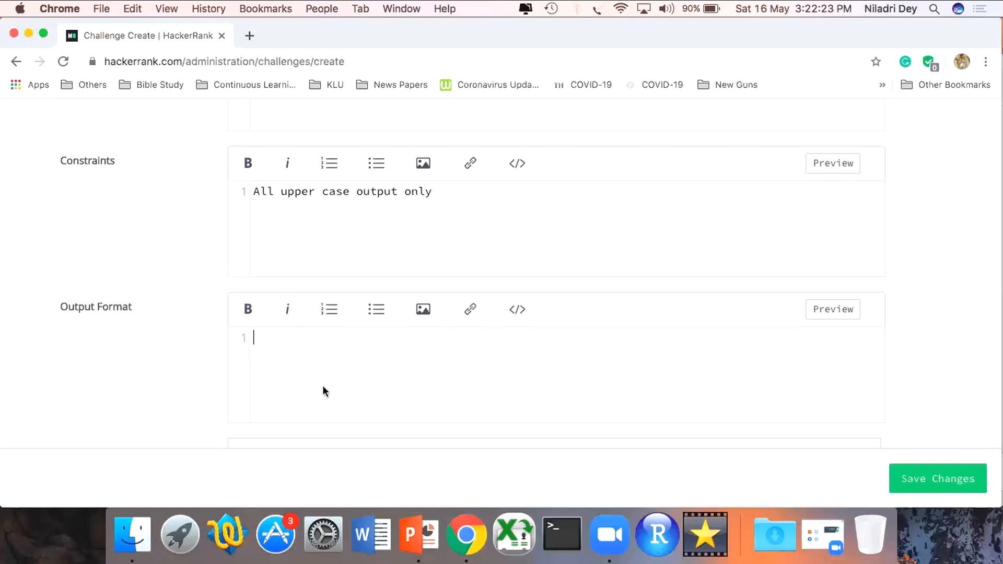
scroll(323, 388, "down", 2)
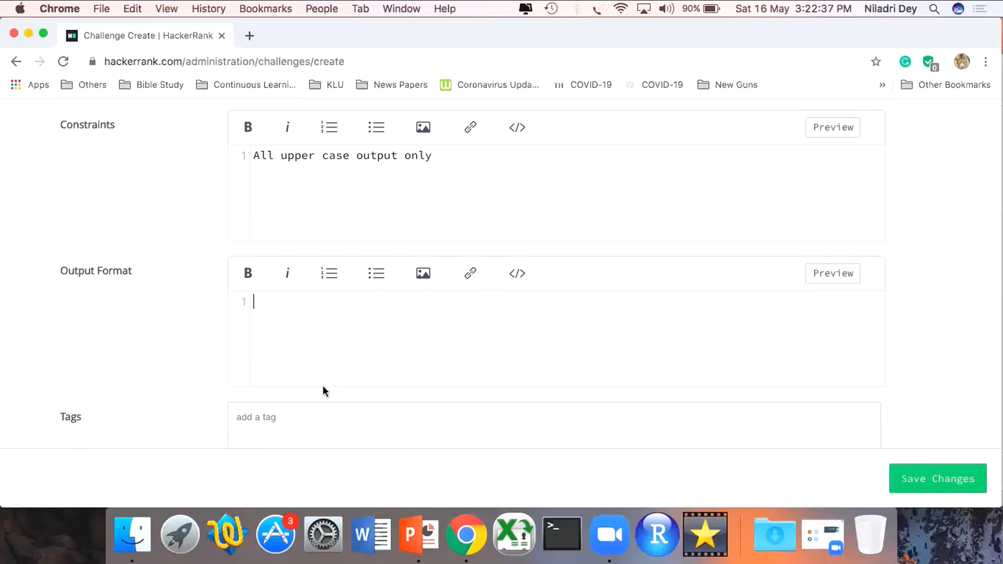
type("Text")
- Search the tags for "problem" and add the suggested tag ".an easy problem" to the challenge
scroll(293, 337, "down", 3)
left_click(267, 364)
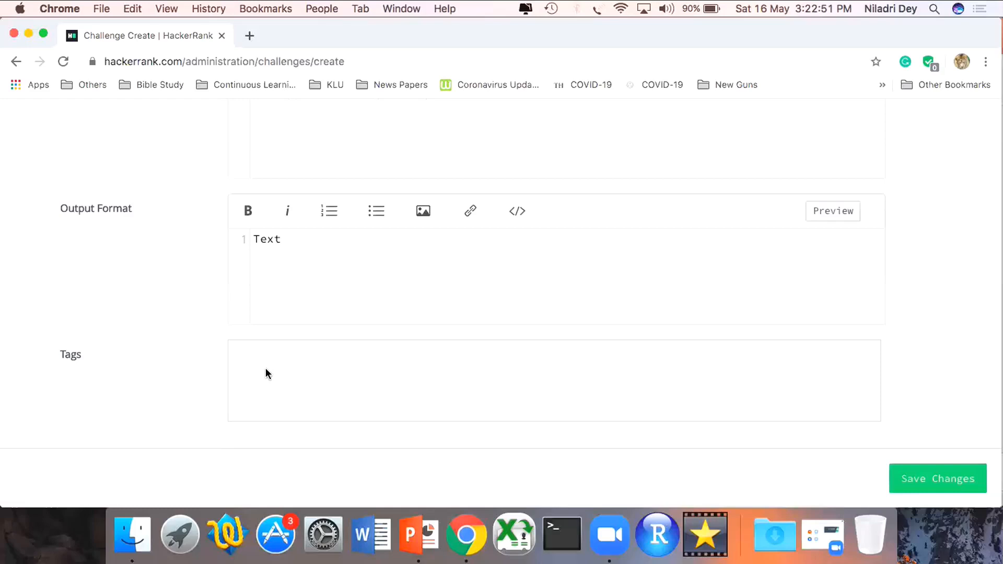
type("poblem")
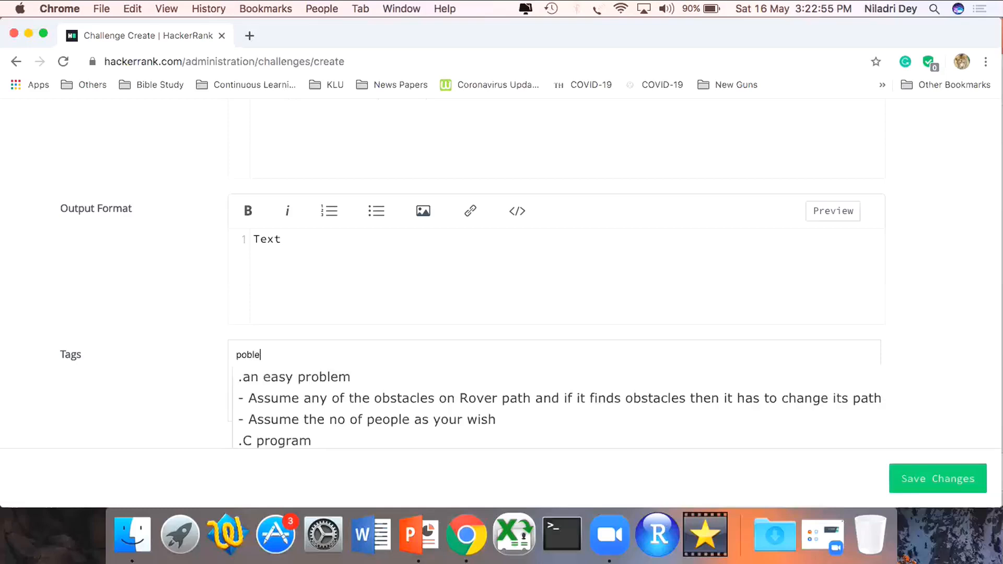
key("BackSpace")
key("BackSpace")
key("BackSpace")
key("BackSpace")
key("BackSpace")
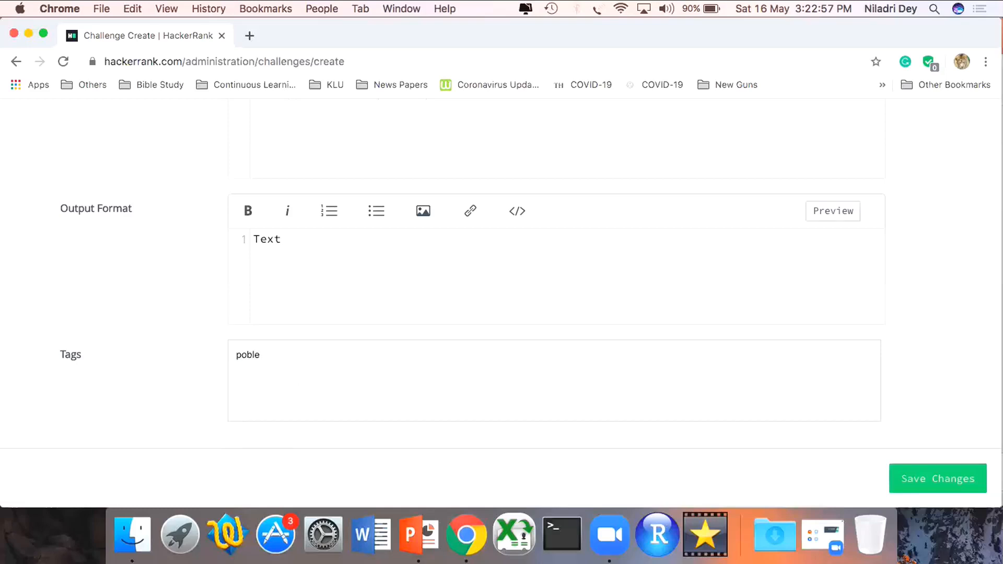
type("ro")
type("lem")
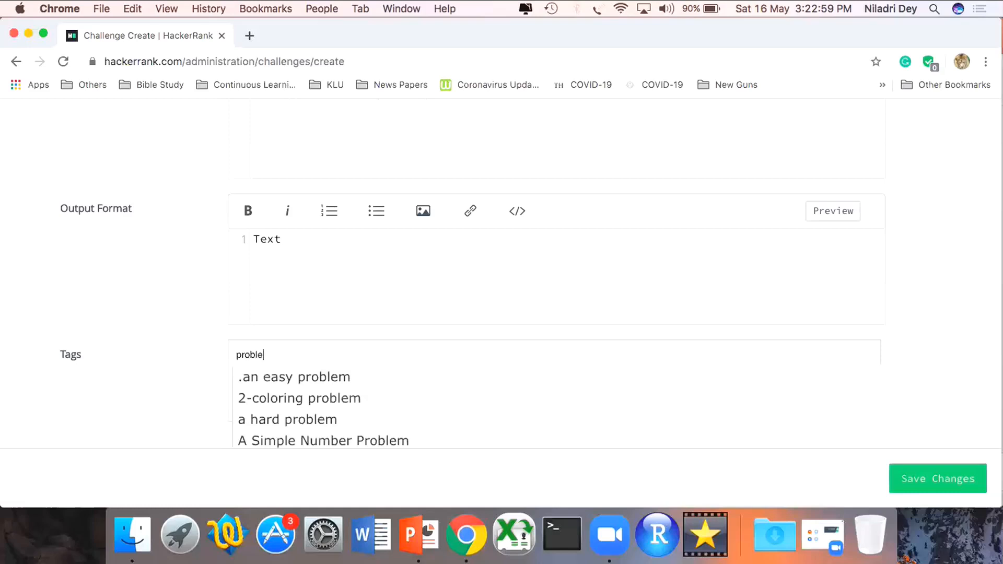
type(" sol")
key("BackSpace")
key("BackSpace")
key("BackSpace")
key("BackSpace")
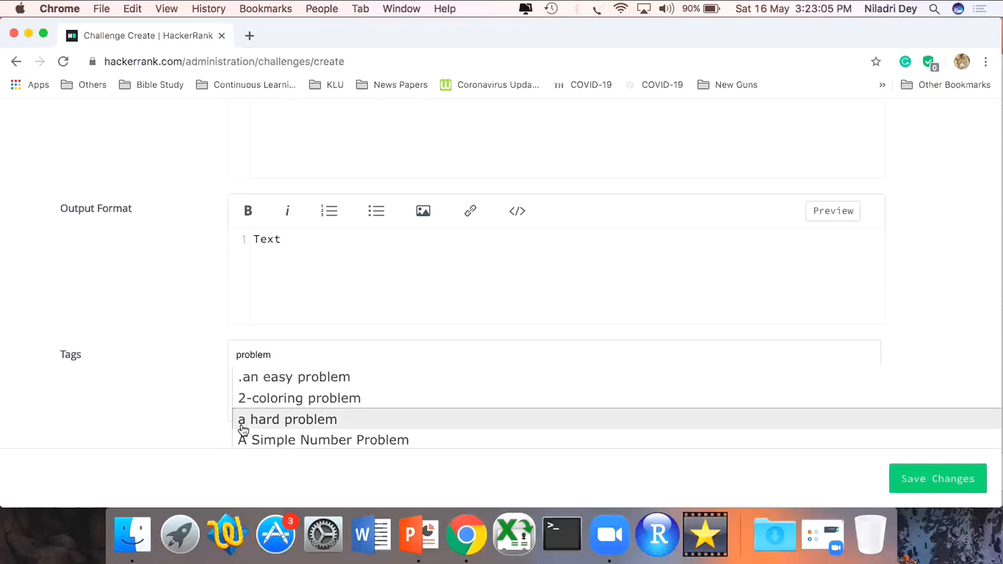
left_click(273, 377)
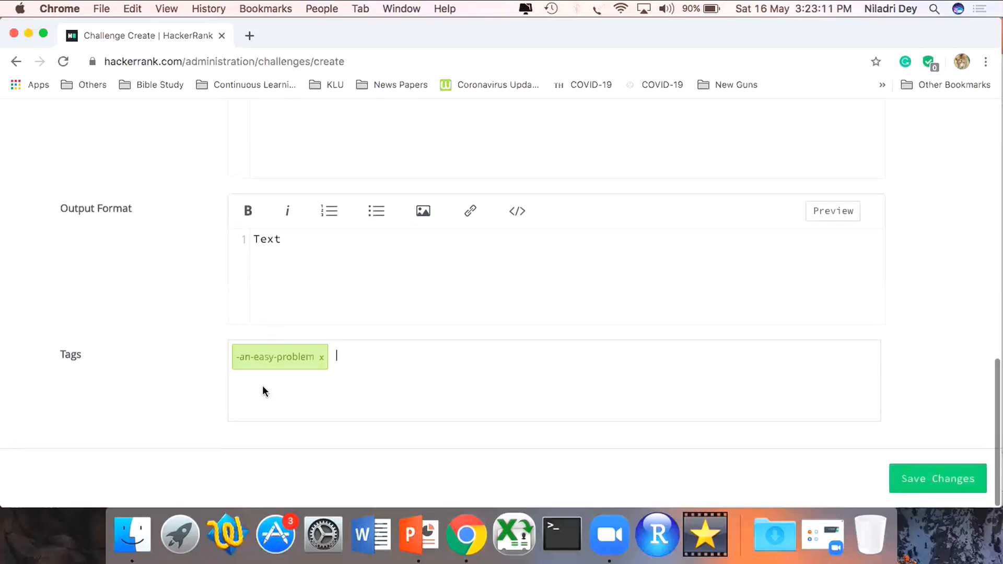
- Review the filled-in challenge details and save the new challenge
scroll(263, 388, "up", 15)
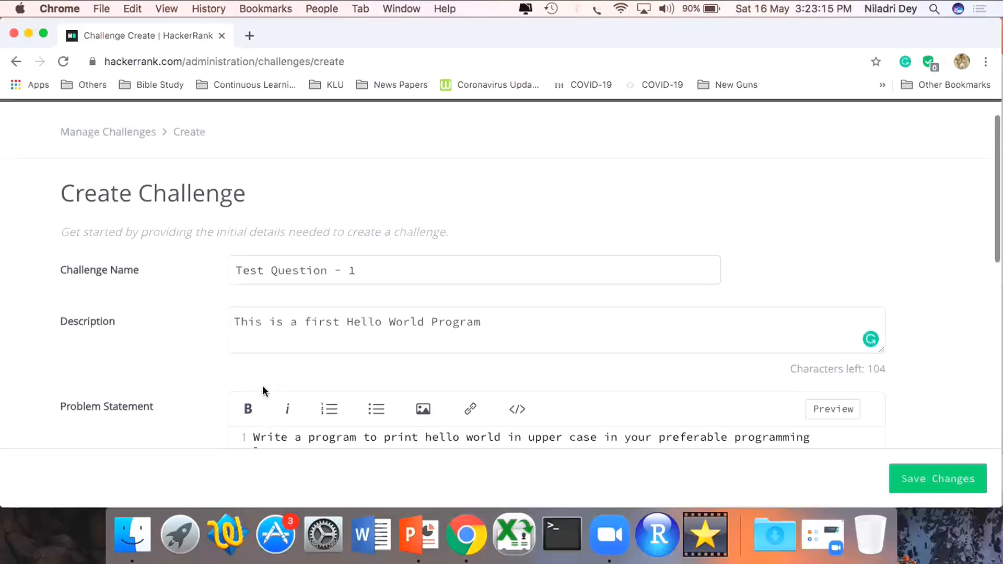
right_click(262, 386)
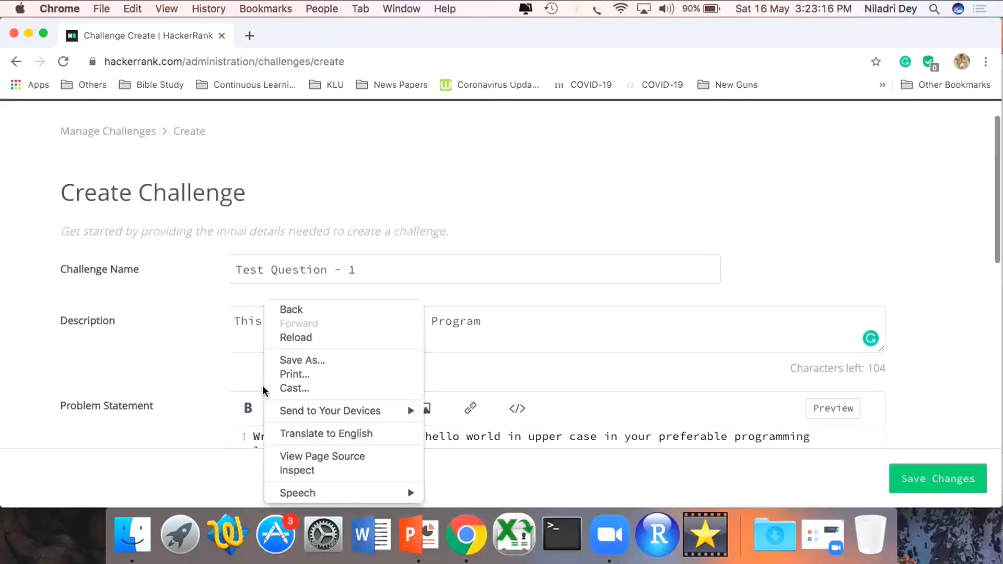
left_click(196, 343)
scroll(197, 343, "down", 15)
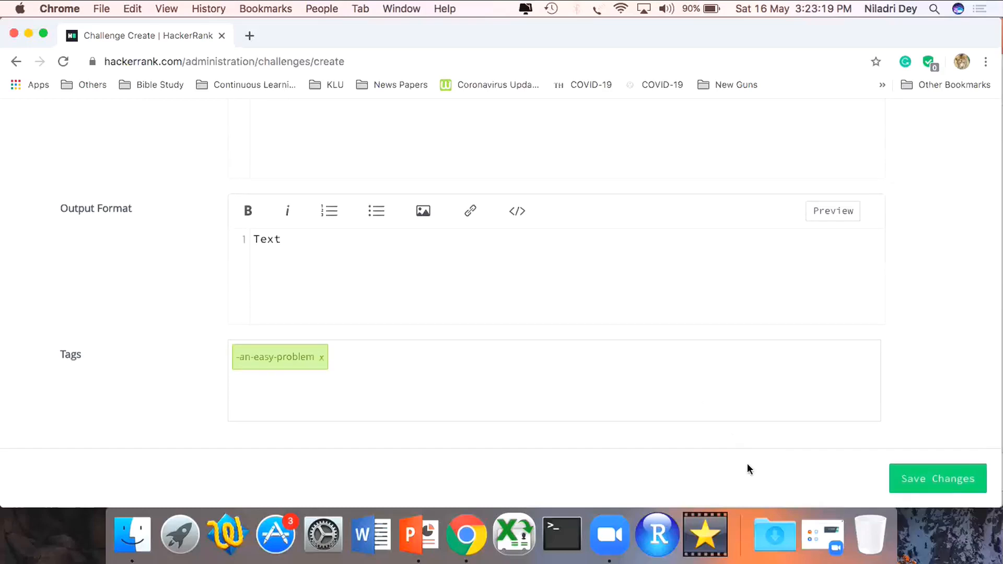
left_click(910, 491)
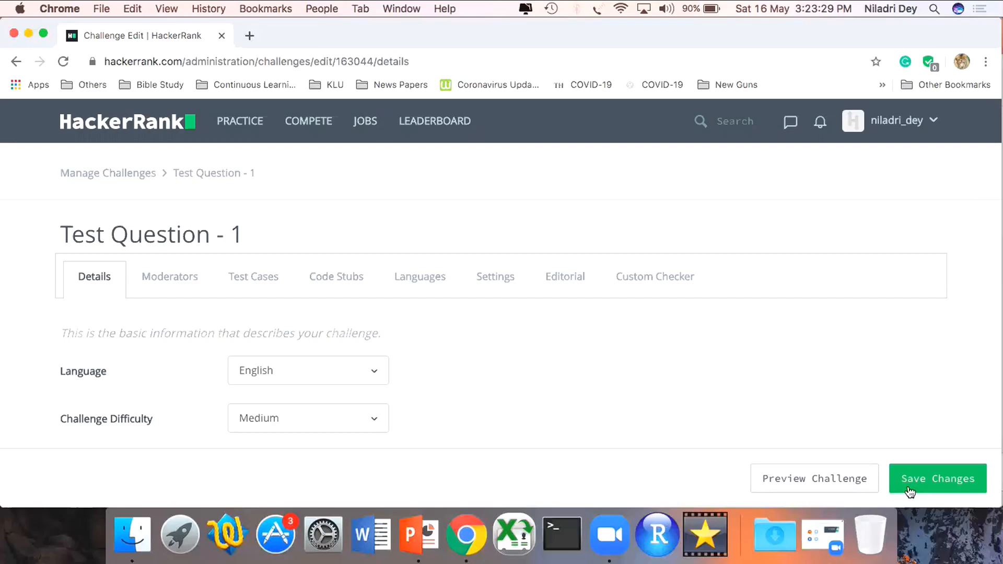
- Check the available challenge languages and set the challenge difficulty to Easy
scroll(519, 336, "down", 3)
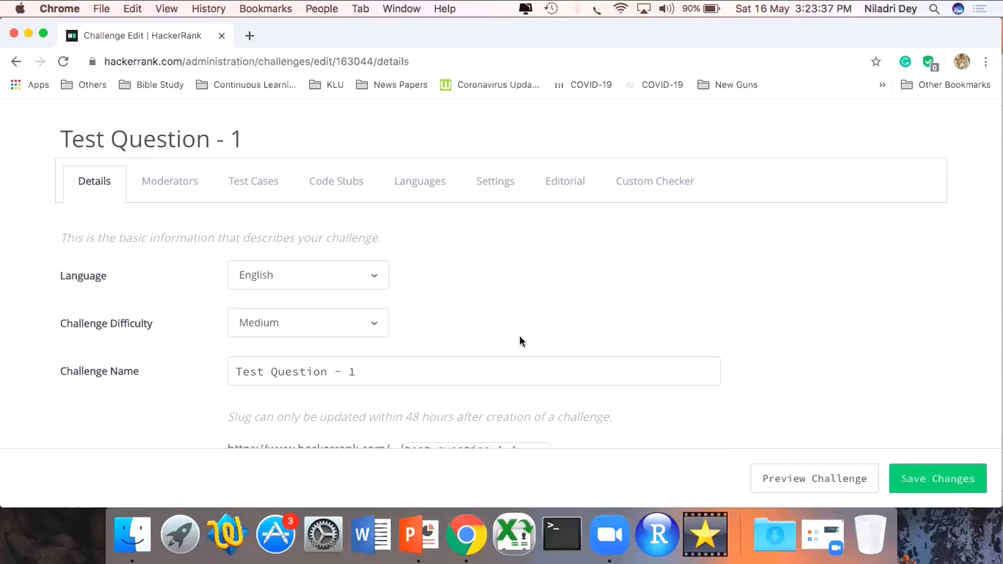
left_click(335, 279)
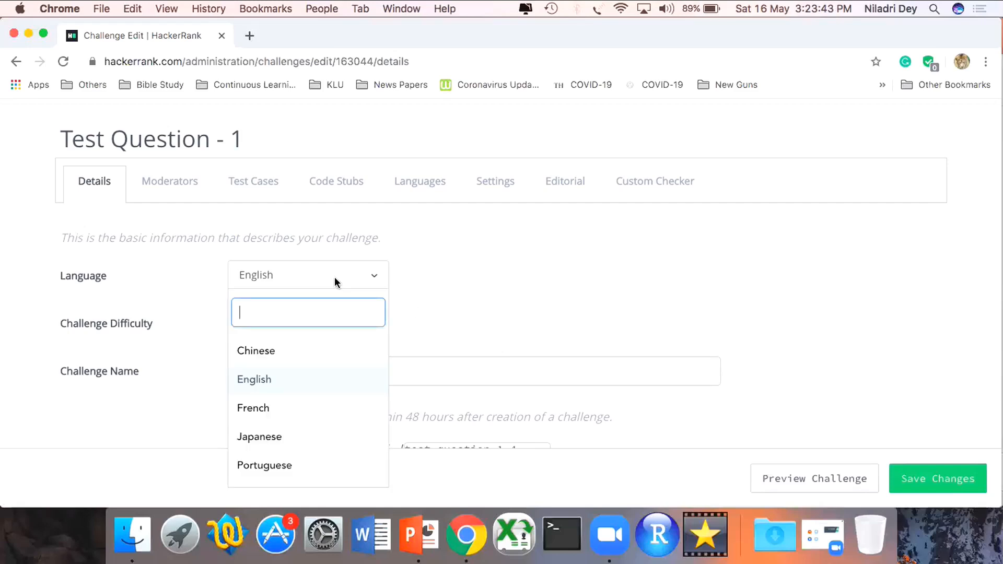
left_click(423, 269)
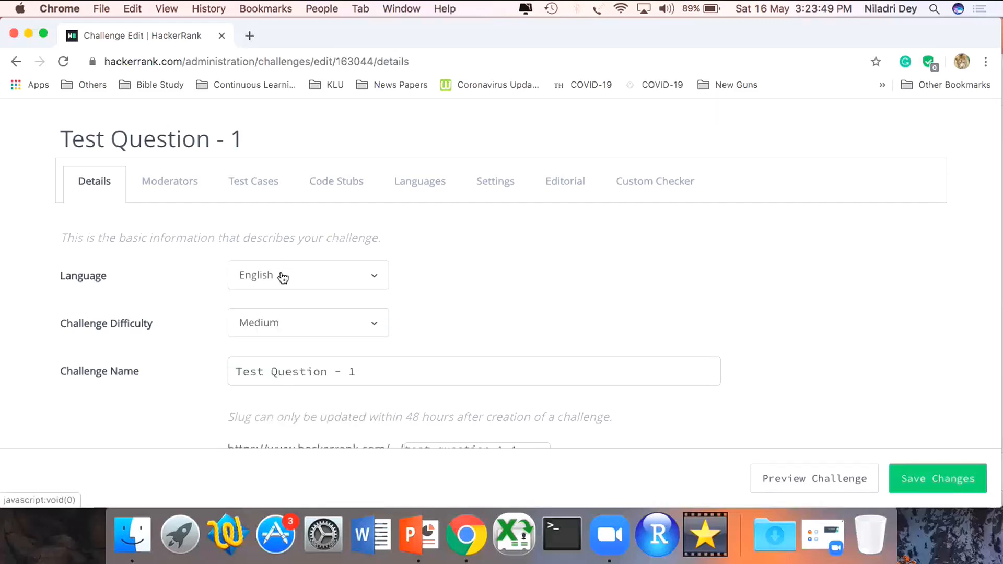
left_click(310, 328)
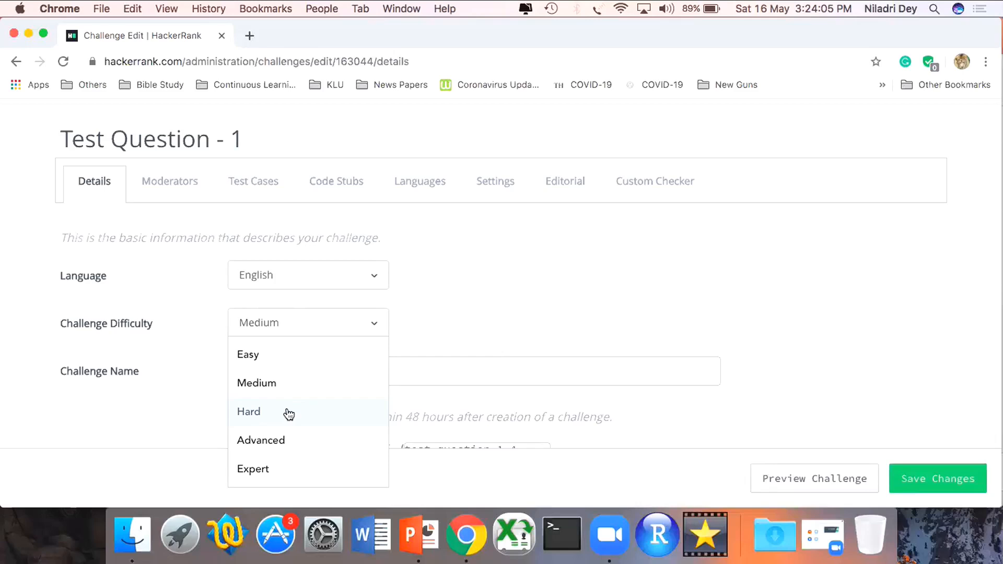
left_click(256, 355)
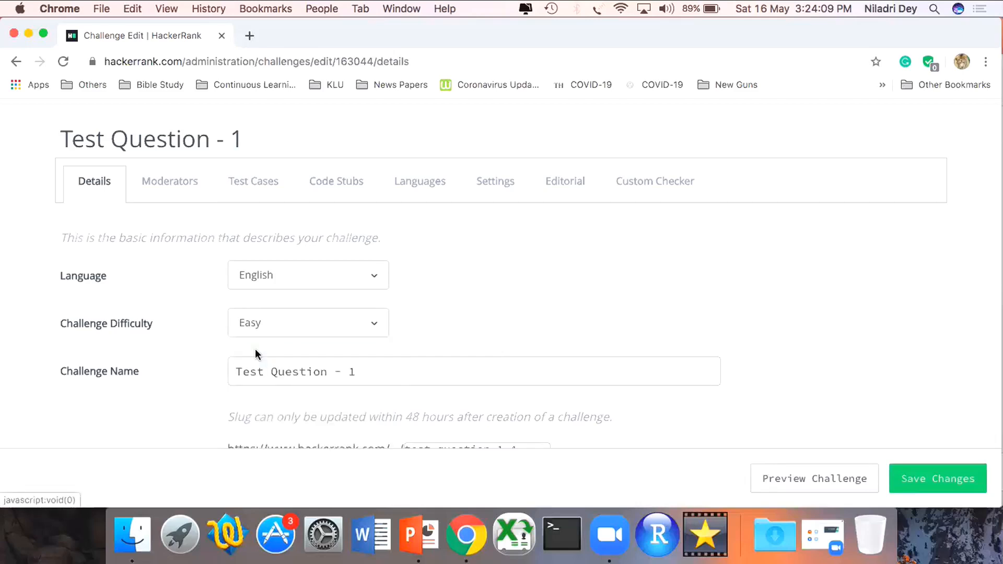
- Review the challenge details, switch to the Moderators settings and save the pending changes
scroll(255, 349, "down", 10)
scroll(255, 351, "down", 10)
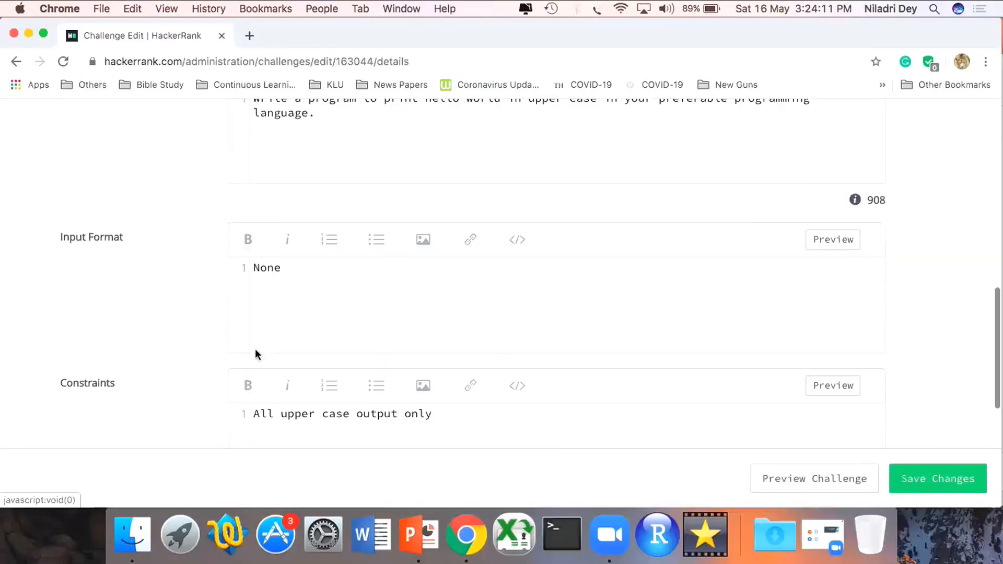
scroll(255, 351, "up", 8)
scroll(255, 349, "up", 10)
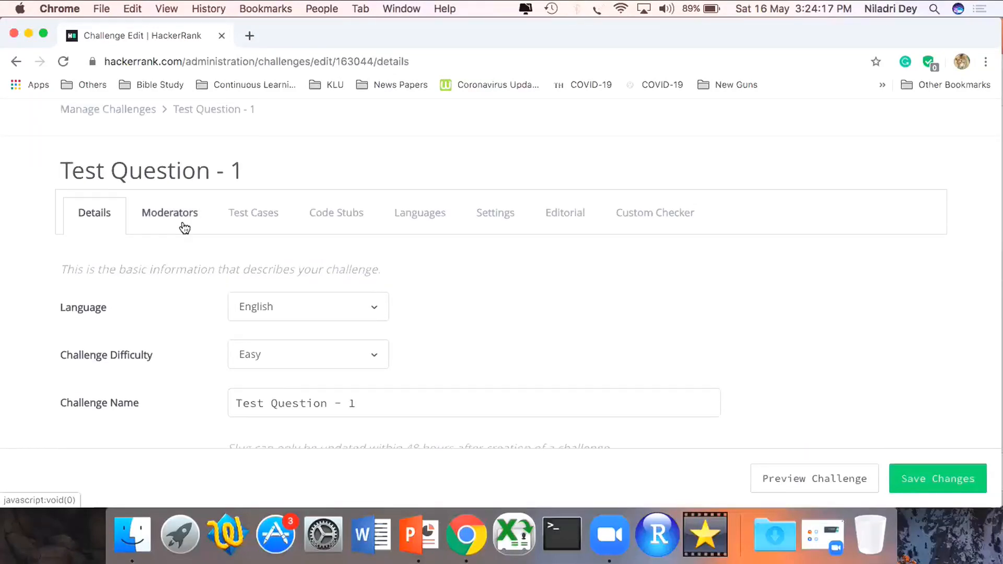
left_click(183, 226)
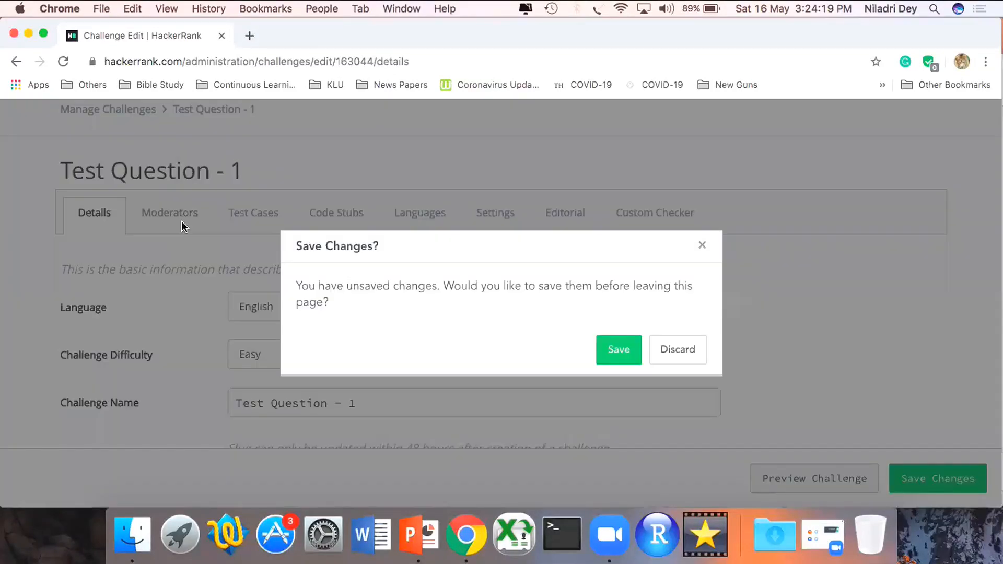
left_click(627, 351)
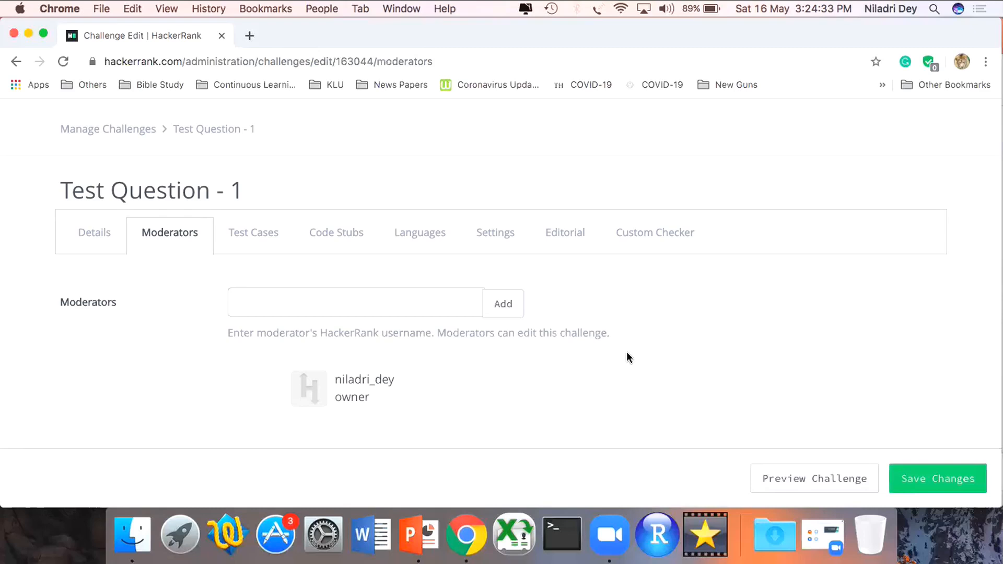
left_click(419, 305)
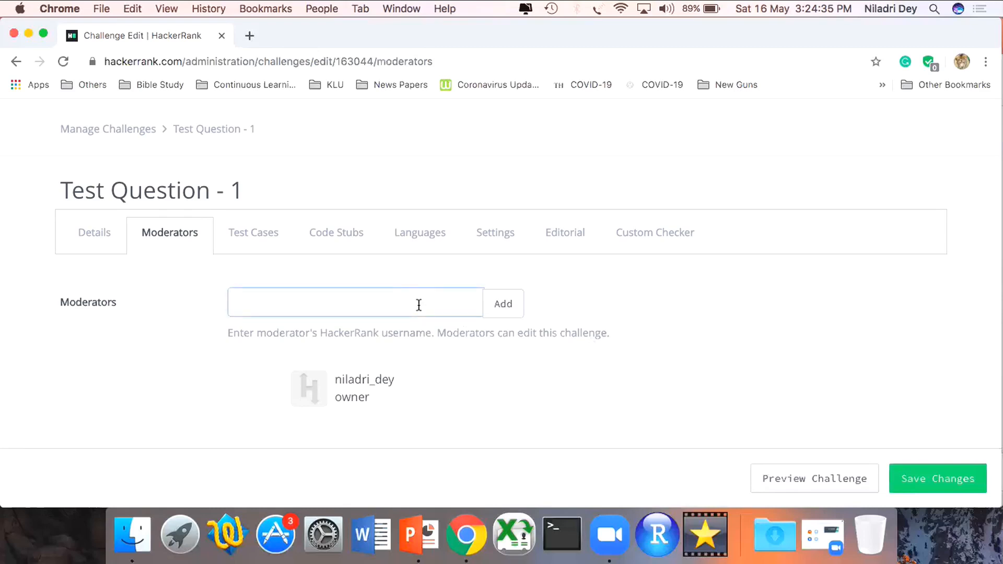
left_click_drag(406, 383, 336, 381)
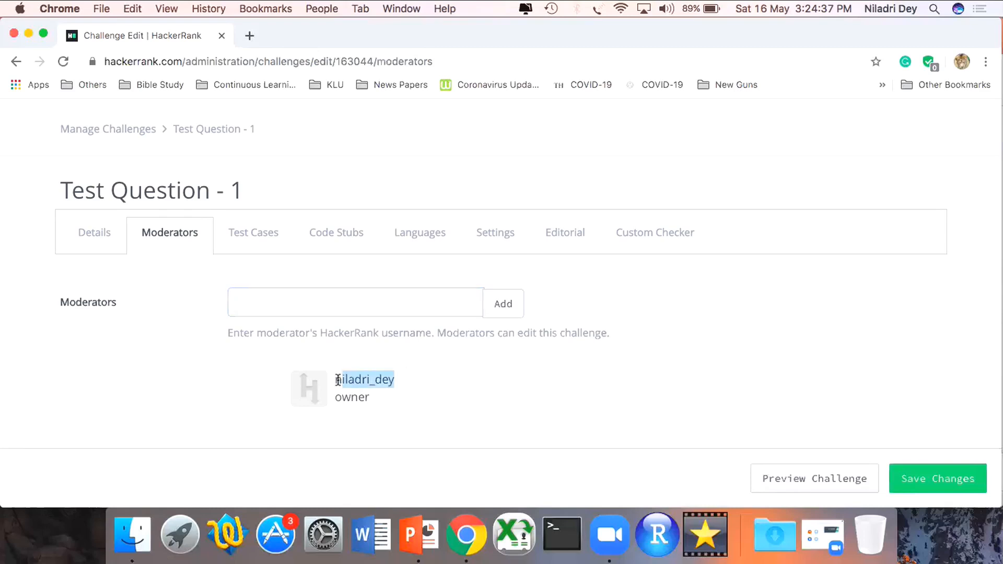
left_click(210, 334)
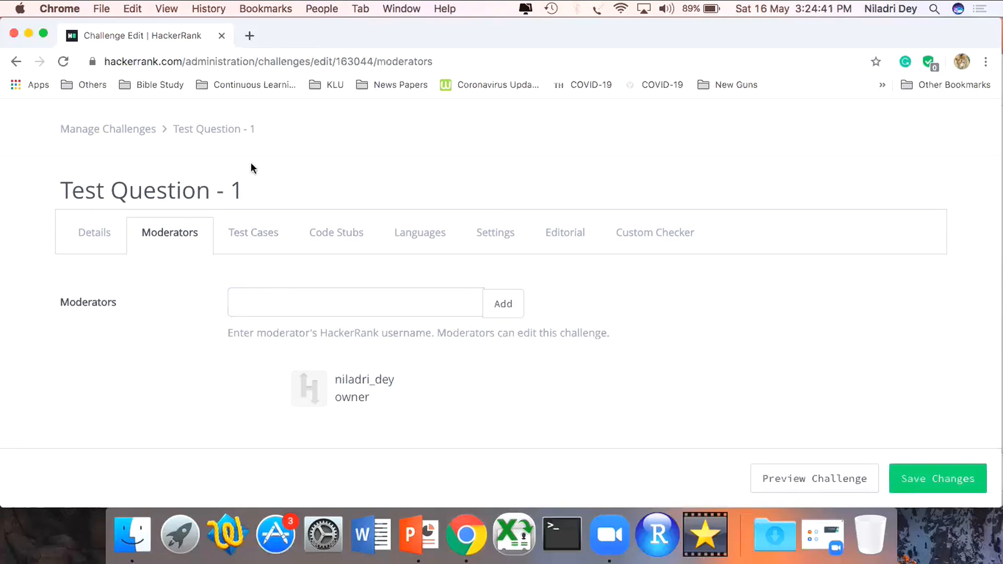
- Start adding a test case for the challenge with strength 10, no input and the output "HELLO WORLD"
left_click(266, 242)
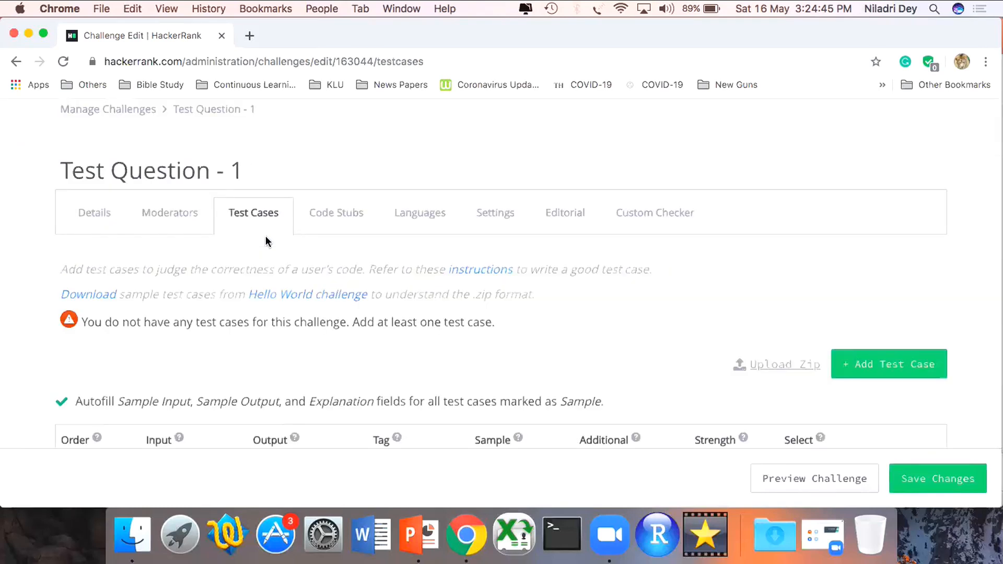
scroll(267, 241, "down", 4)
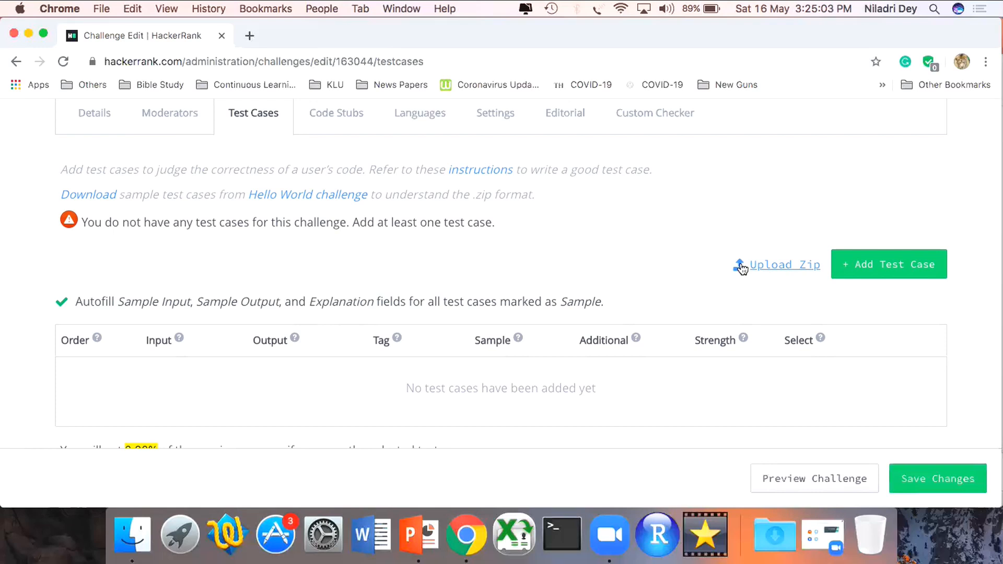
left_click(917, 267)
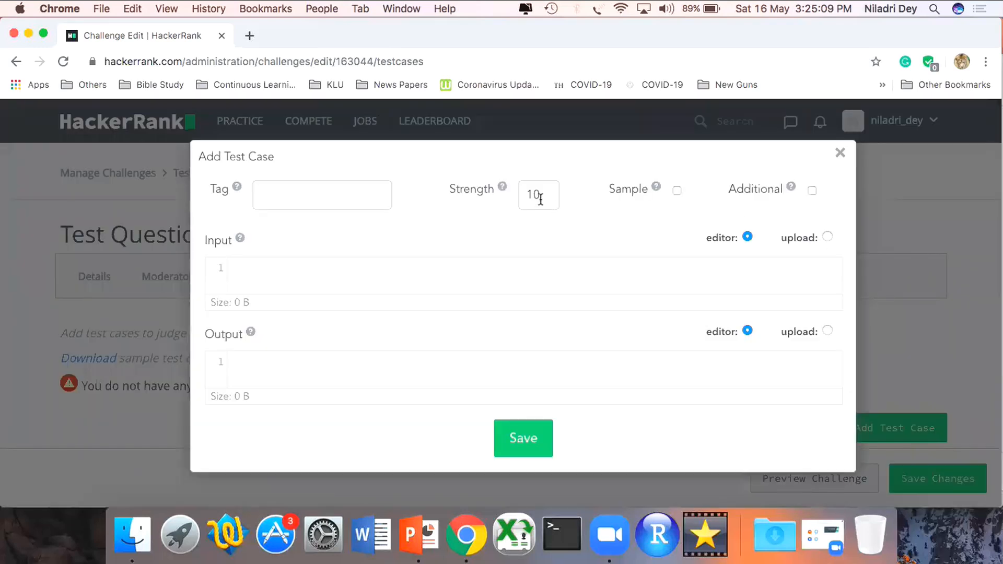
double_click(541, 199)
type("10")
type("HELLO ")
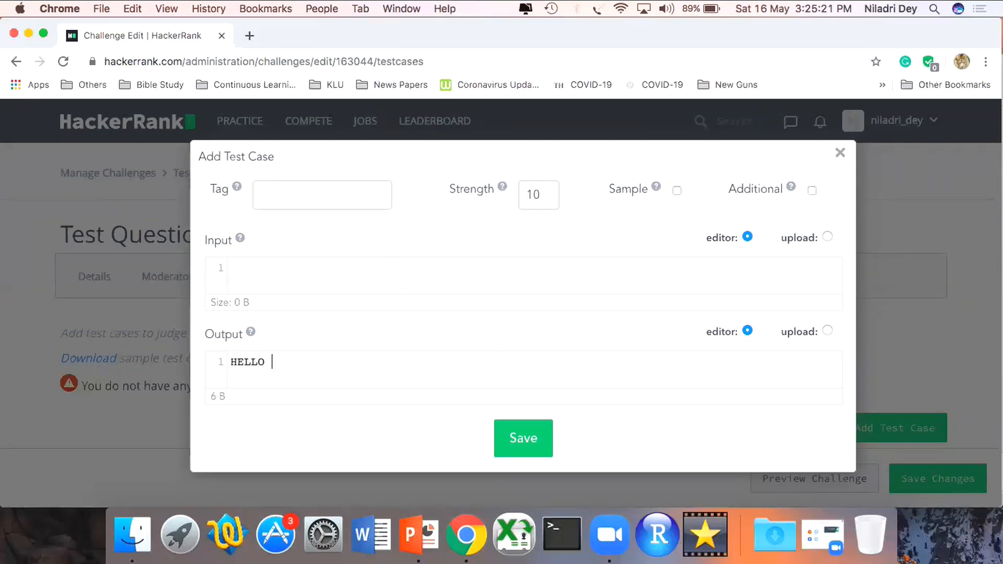
type("WORLD")
- Mark the HELLO WORLD test case as a sample and save it with the explanation "All upper case is accepted. No lower case outputs are accepted."
left_click(678, 191)
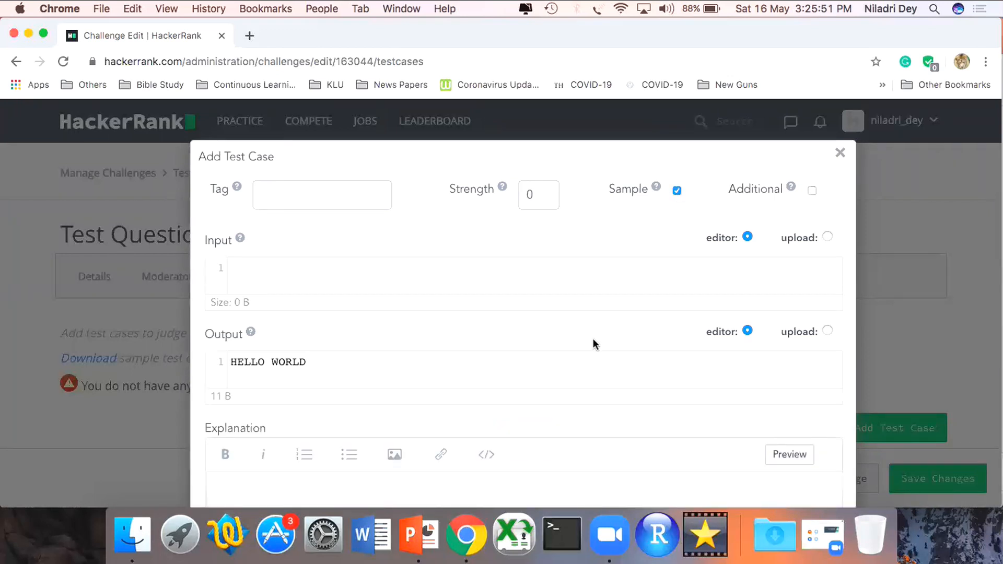
scroll(594, 340, "down", 1)
scroll(594, 342, "down", 5)
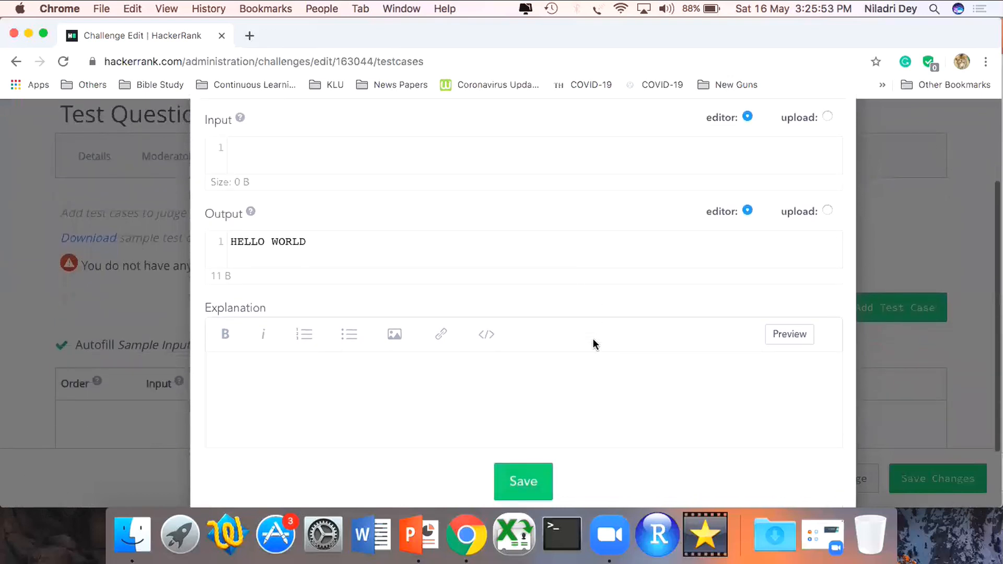
left_click(541, 382)
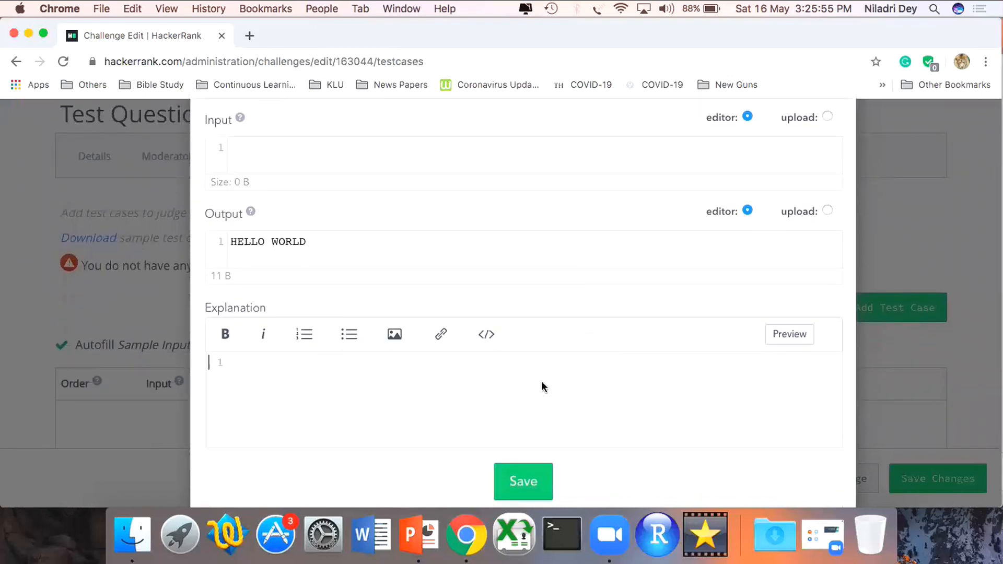
scroll(542, 382, "down", 1)
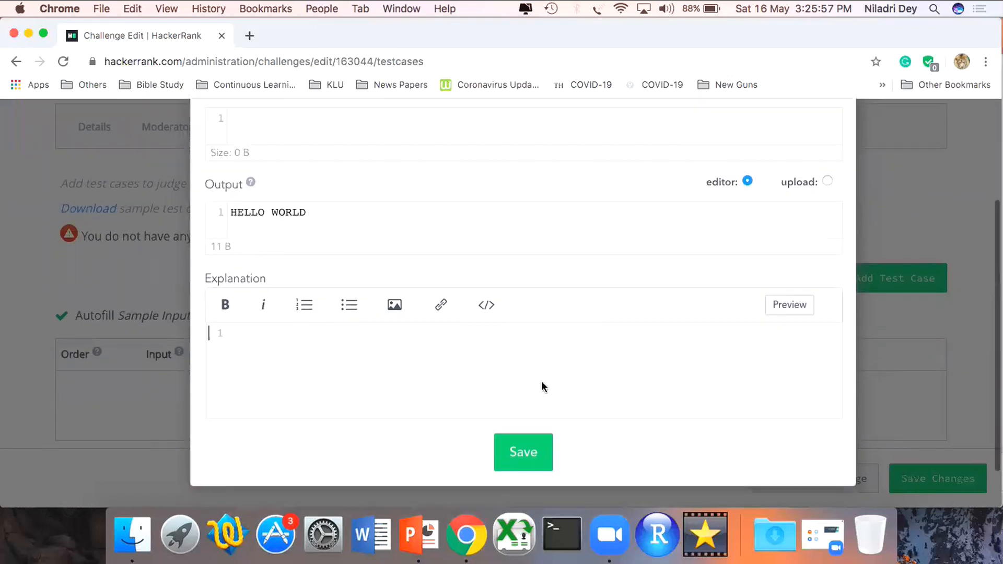
type("All ")
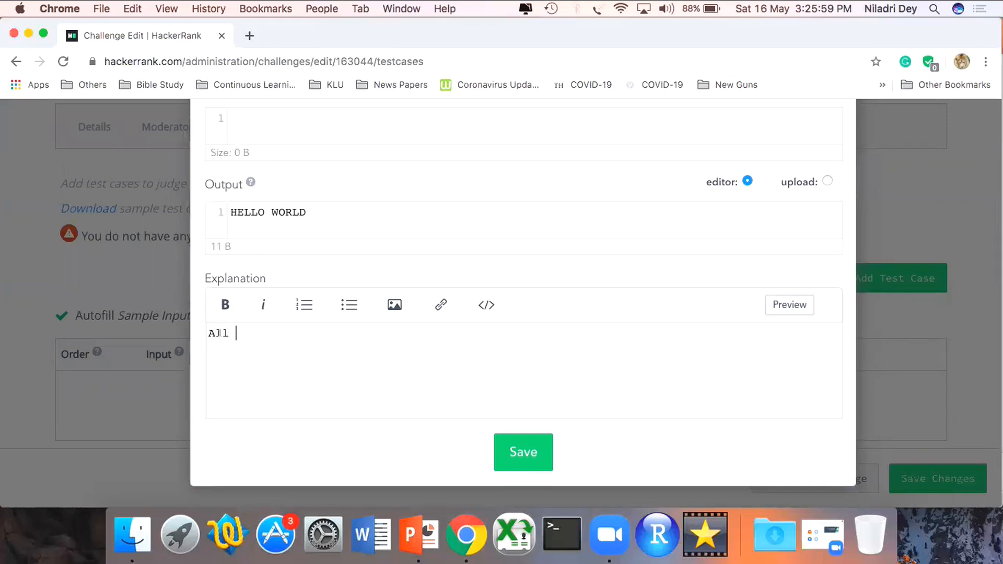
type("upper case is accepted. No lower case outputs are accepted.")
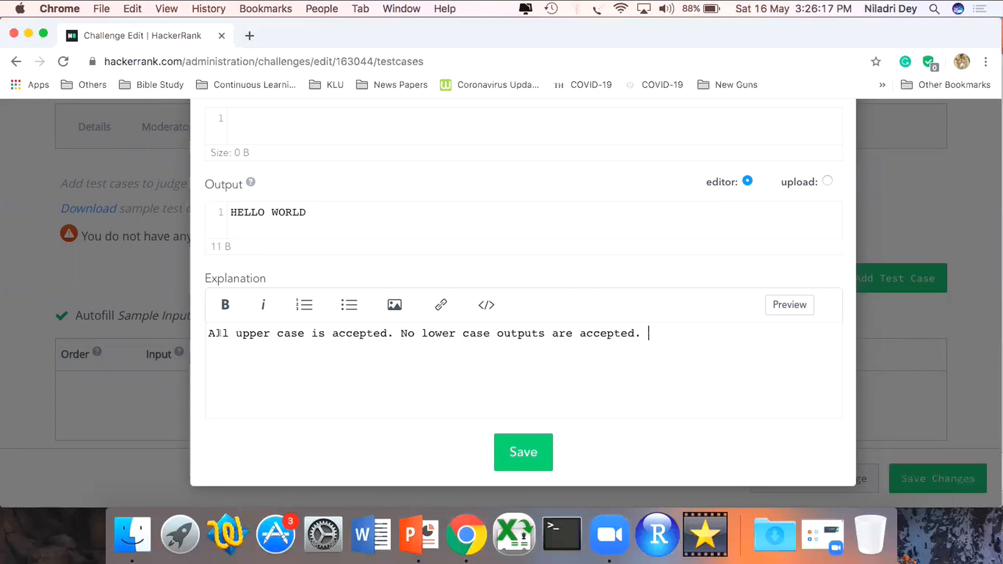
left_click(527, 443)
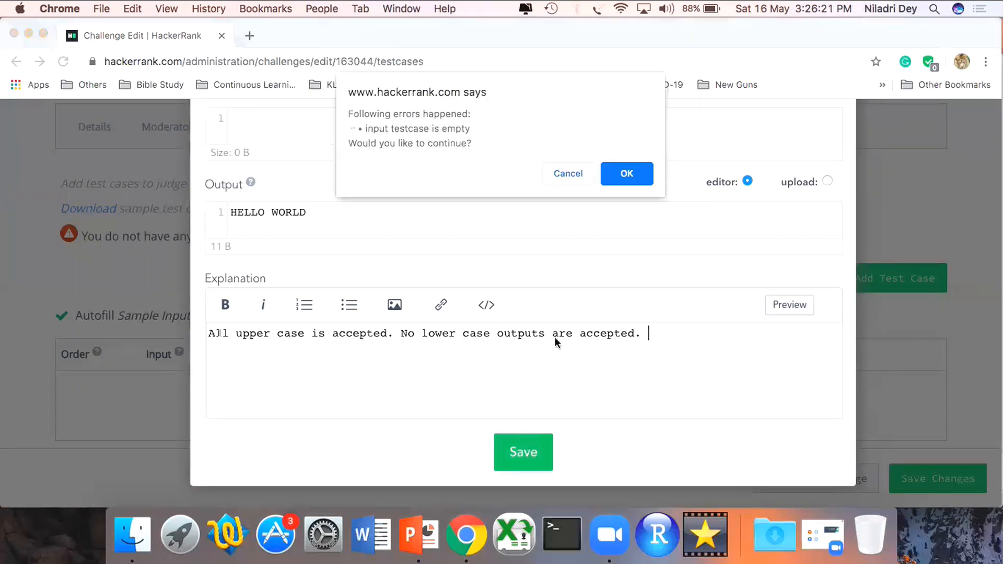
left_click(625, 174)
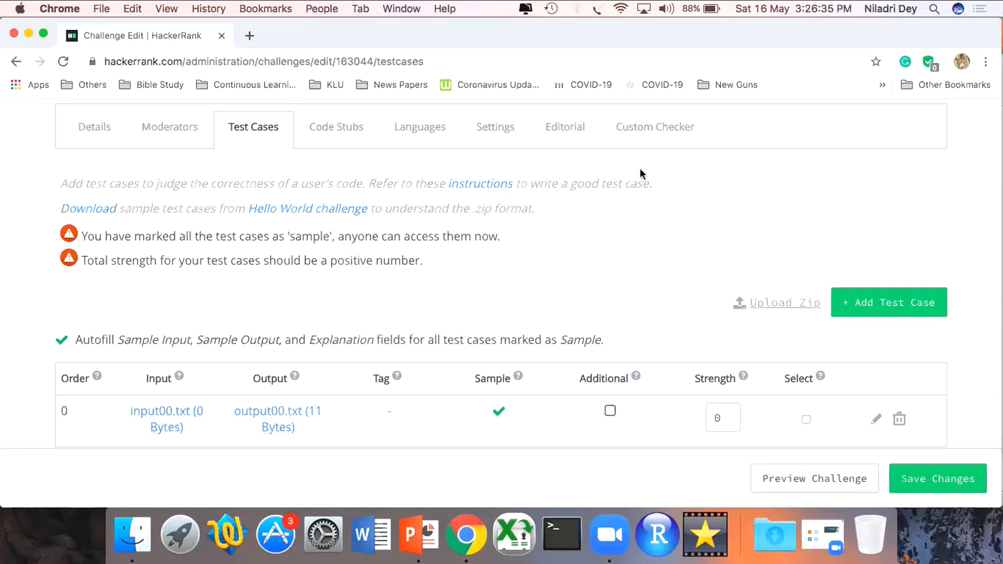
- Add a second, non-sample test case with strength 10, empty input and the output "HELLO WORLD" containing two spaces, accepting the empty input
left_click(918, 316)
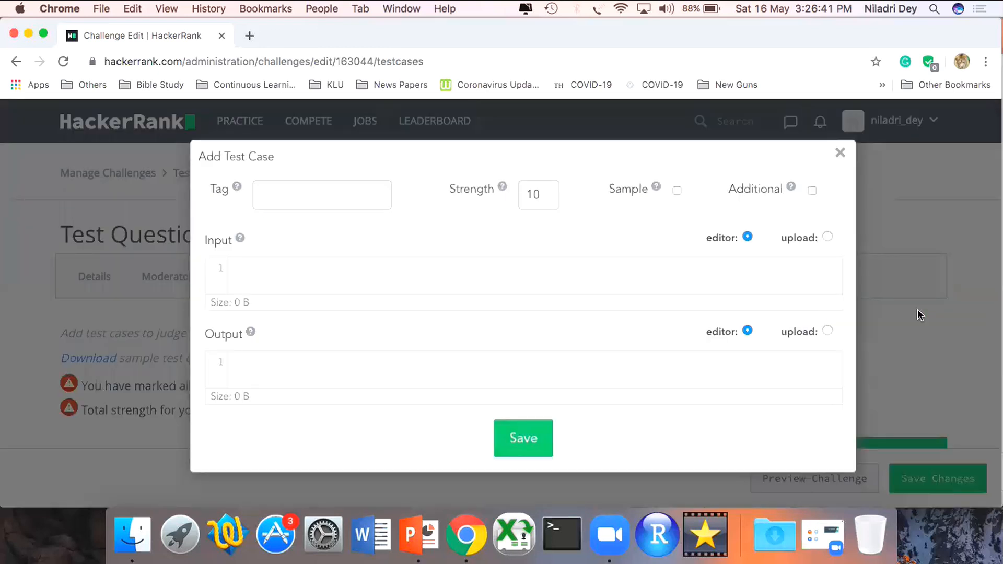
type("HELLO  WORDL")
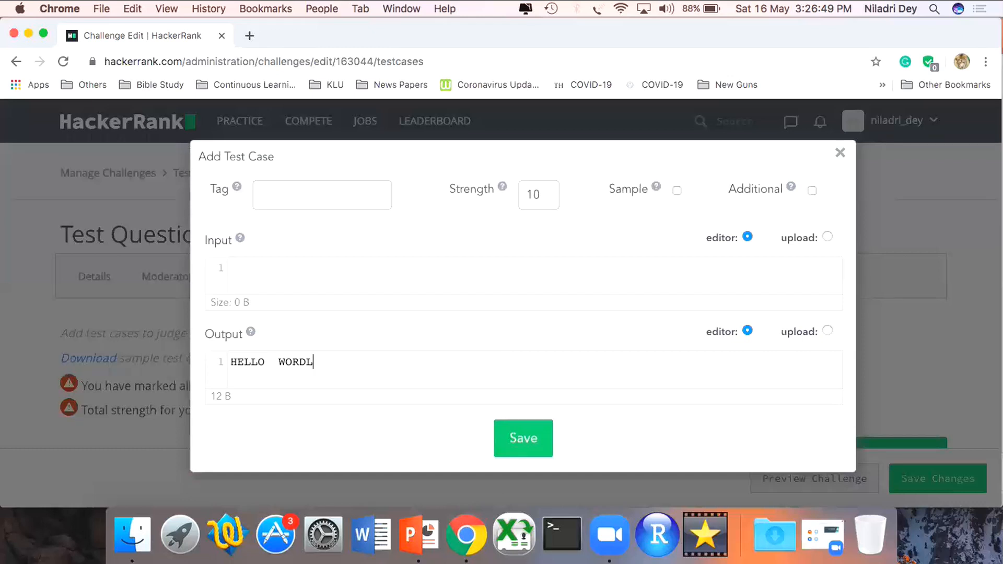
key("BackSpace")
key("BackSpace")
type("LD")
double_click(278, 360)
left_click(532, 439)
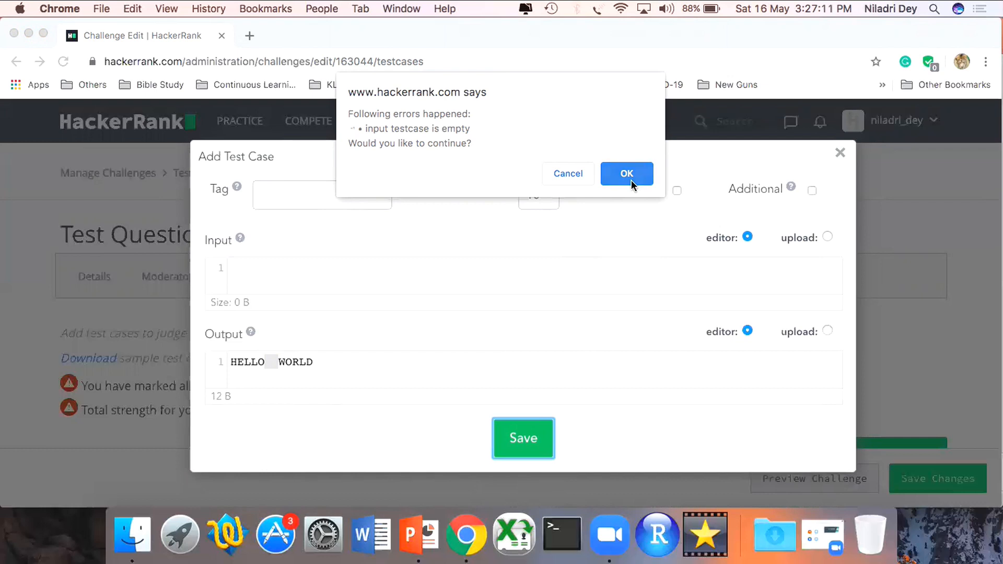
left_click(631, 180)
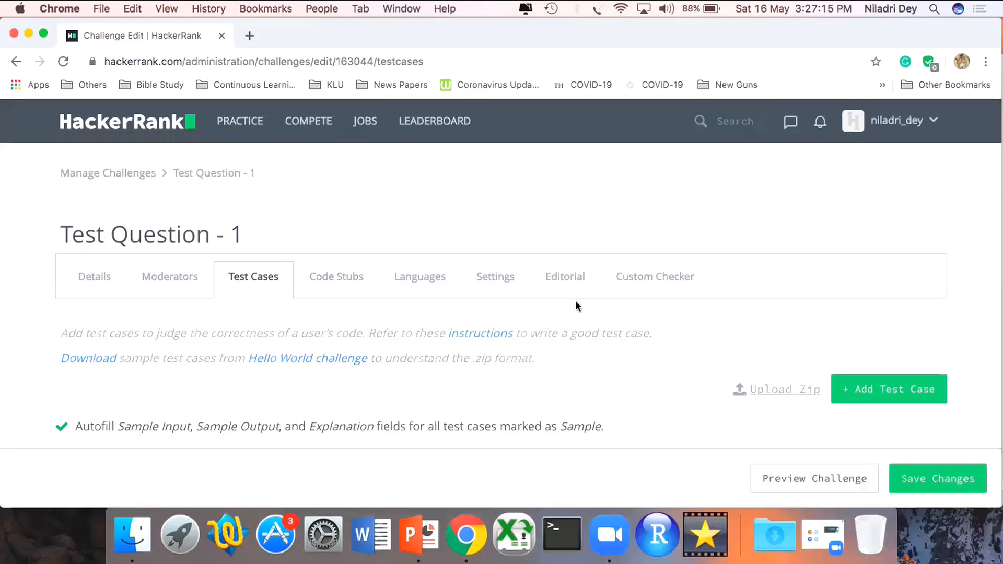
- Set the strength of the sample test case to 10 and save the challenge changes
scroll(575, 300, "down", 3)
scroll(575, 302, "down", 2)
scroll(576, 302, "up", 1)
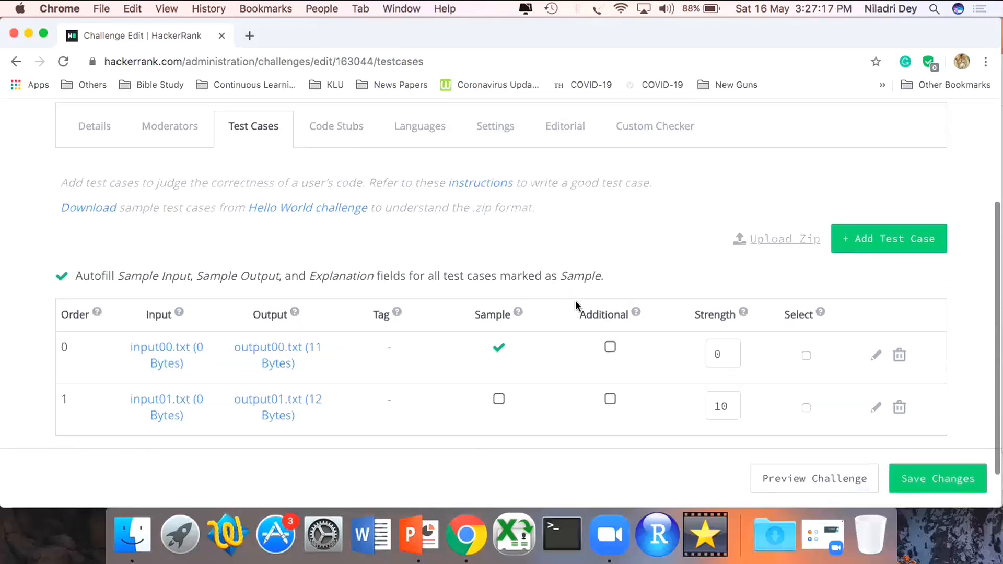
scroll(500, 351, "down", 2)
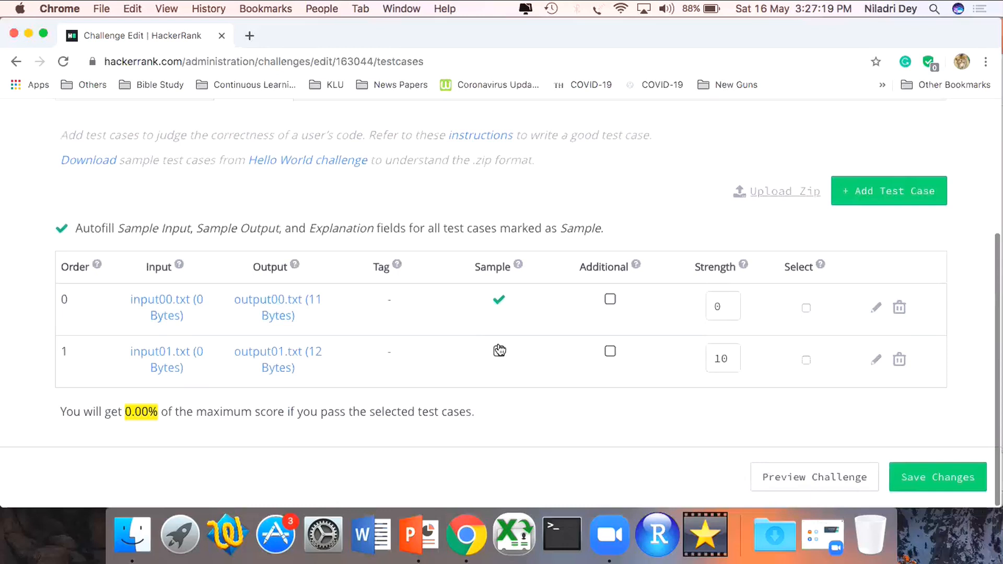
scroll(499, 351, "up", 2)
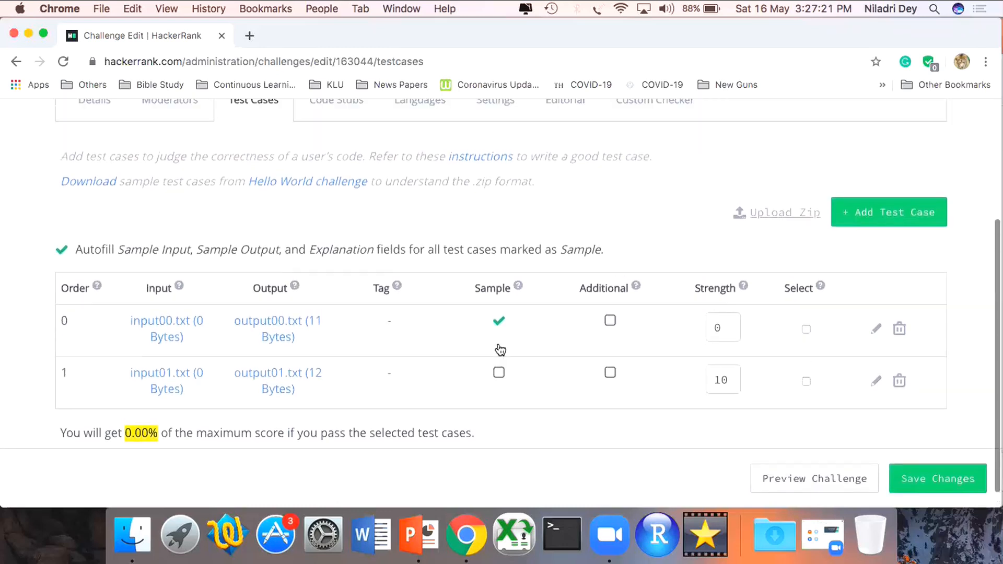
scroll(500, 351, "down", 2)
double_click(720, 307)
type("10")
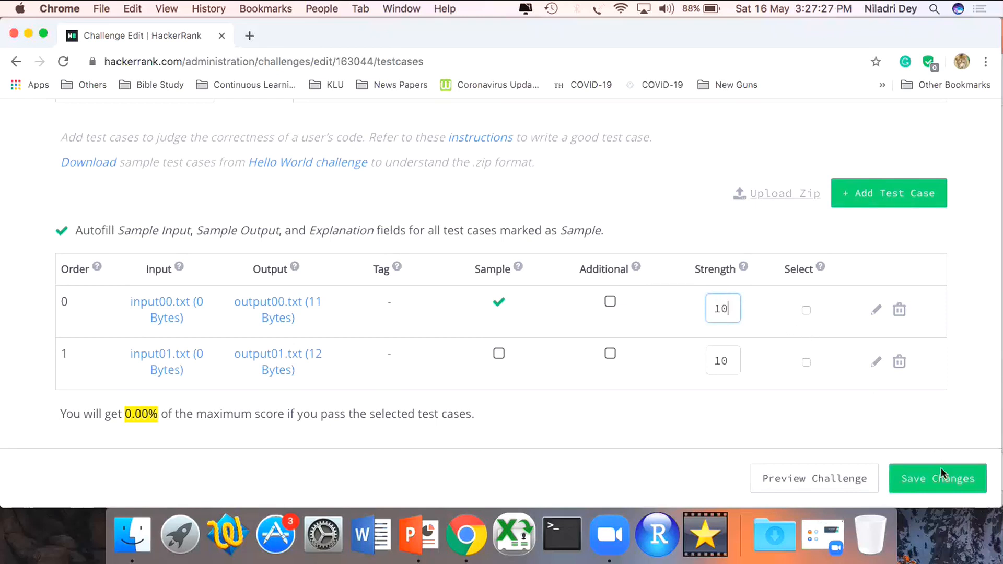
left_click(938, 489)
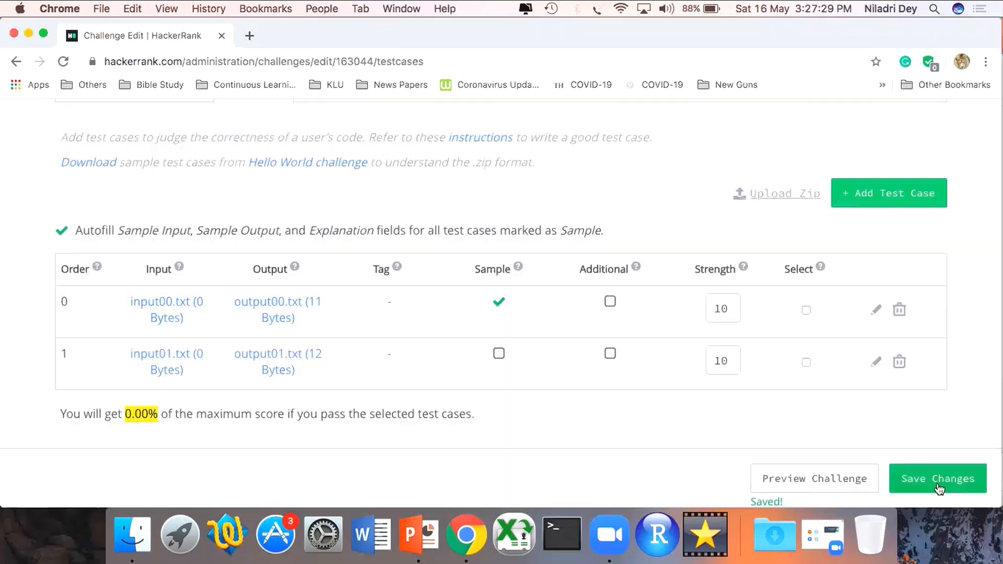
- Open the challenge's Code Stubs settings and examine the default C and C++ code stubs
scroll(588, 203, "up", 3)
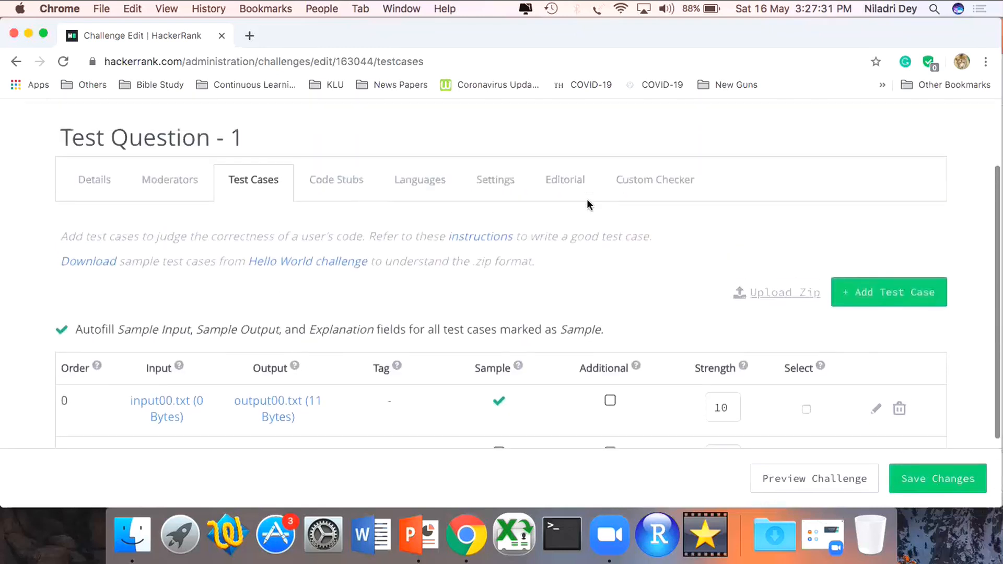
left_click(346, 183)
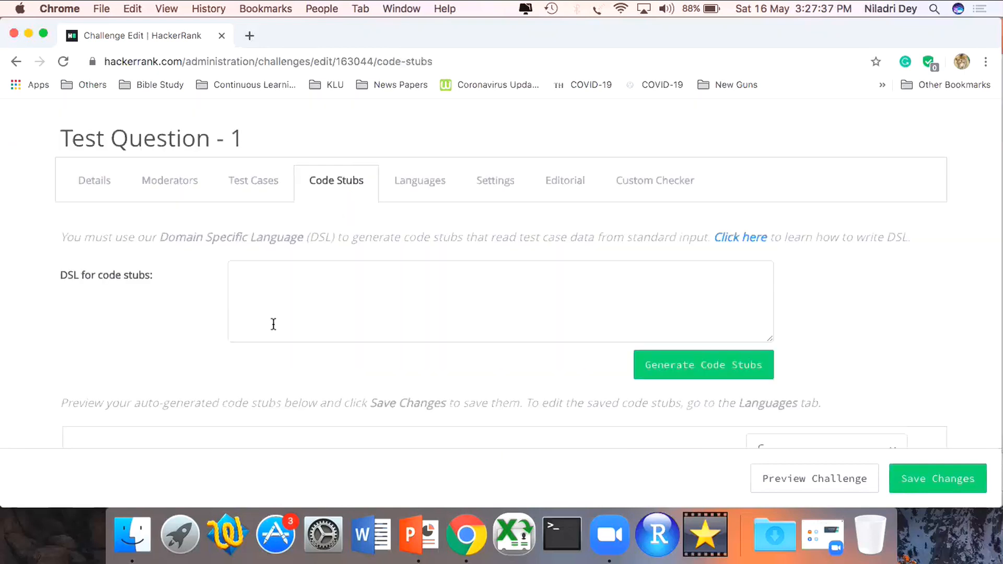
scroll(211, 370, "down", 5)
scroll(211, 370, "down", 3)
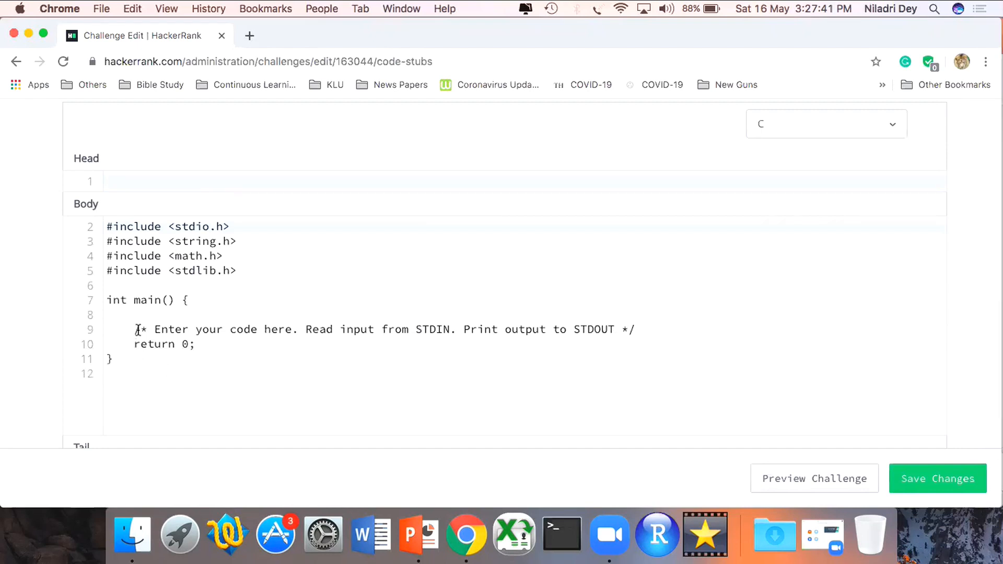
left_click_drag(135, 330, 635, 327)
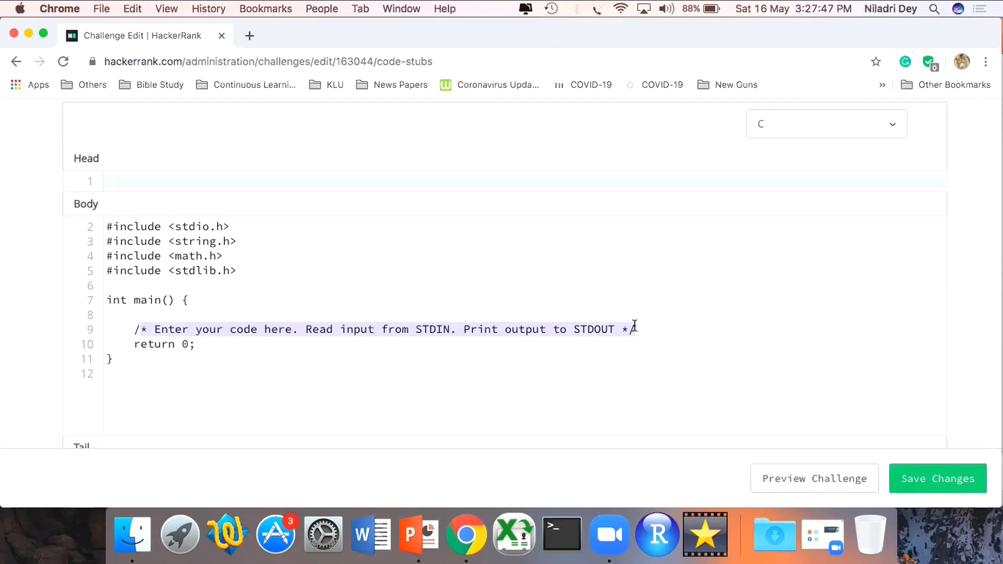
left_click(836, 125)
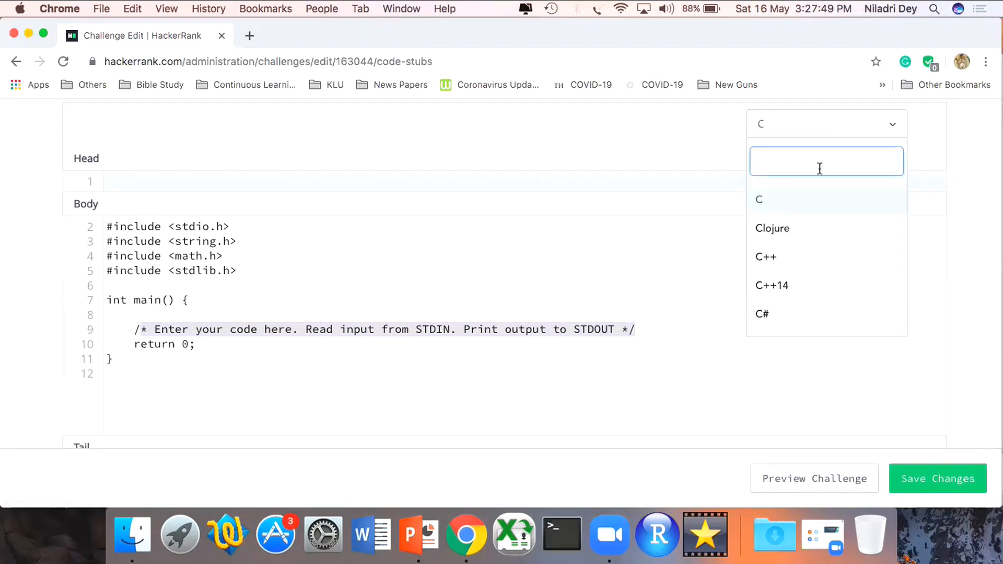
left_click(809, 265)
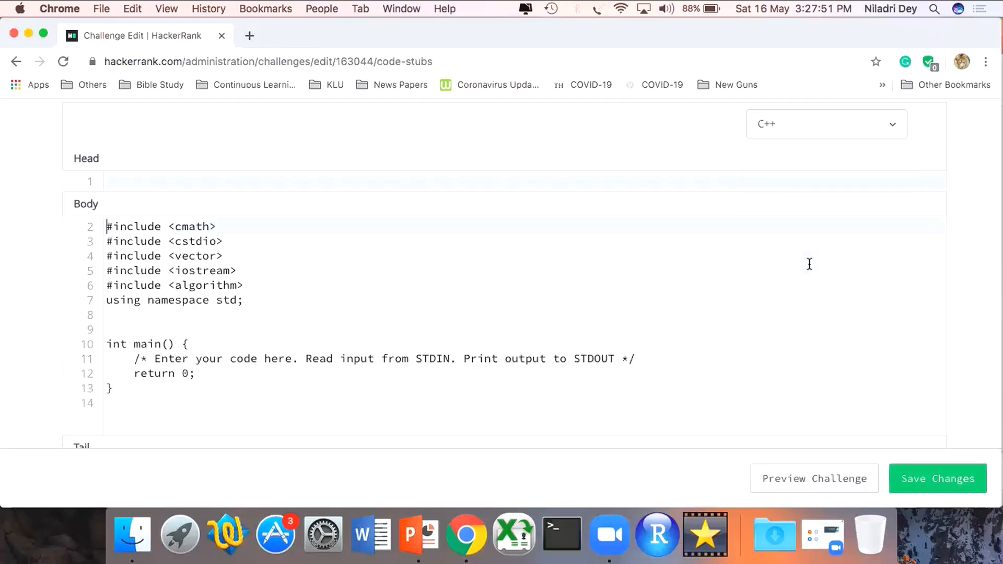
- Preview the default code stub for Java 8
left_click(809, 132)
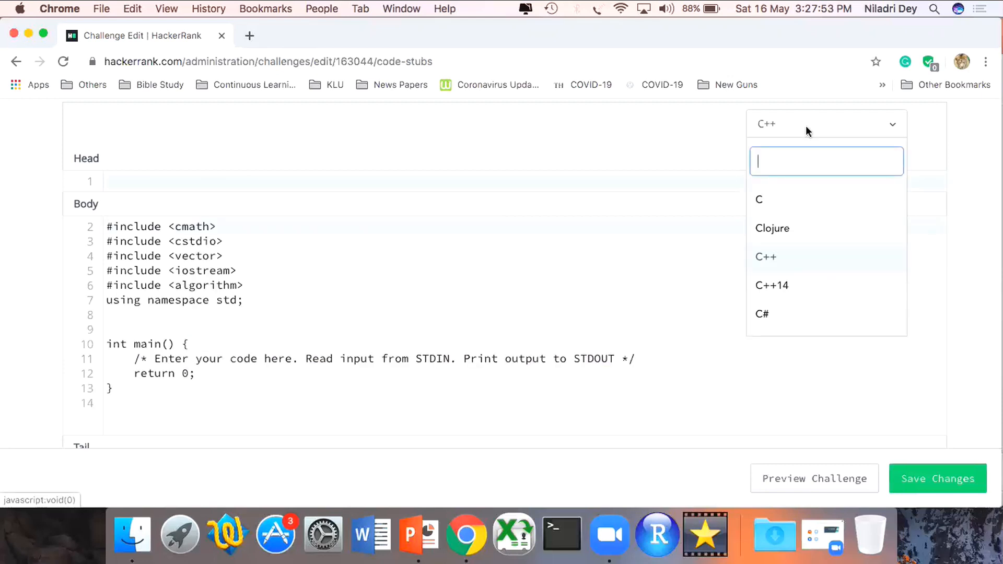
right_click(795, 258)
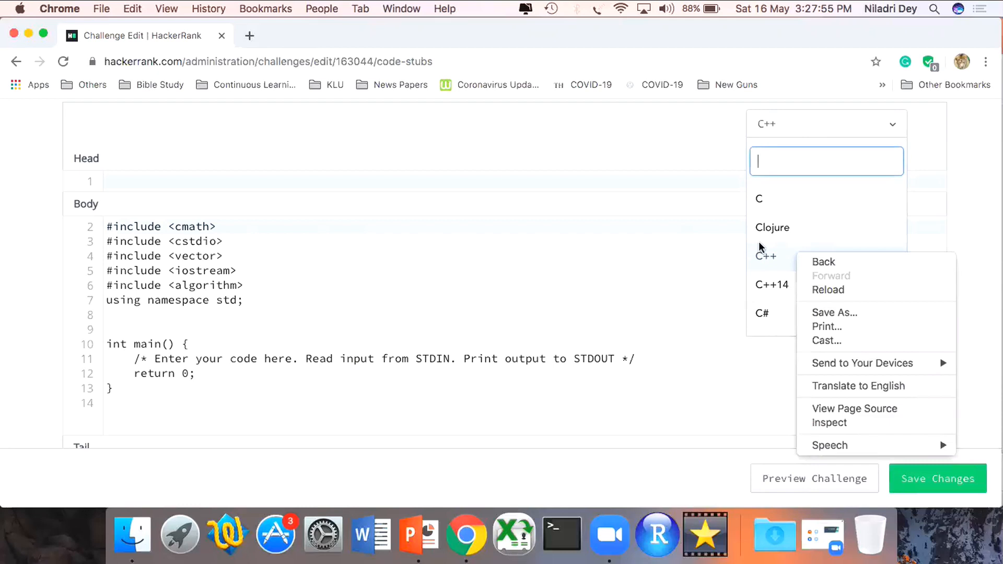
left_click(886, 246)
left_click(800, 134)
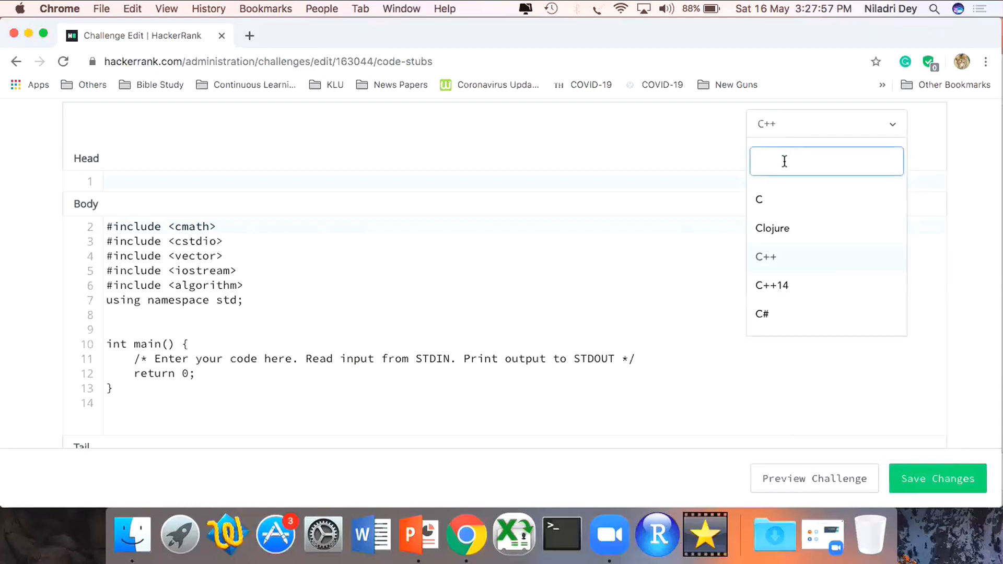
type("Java")
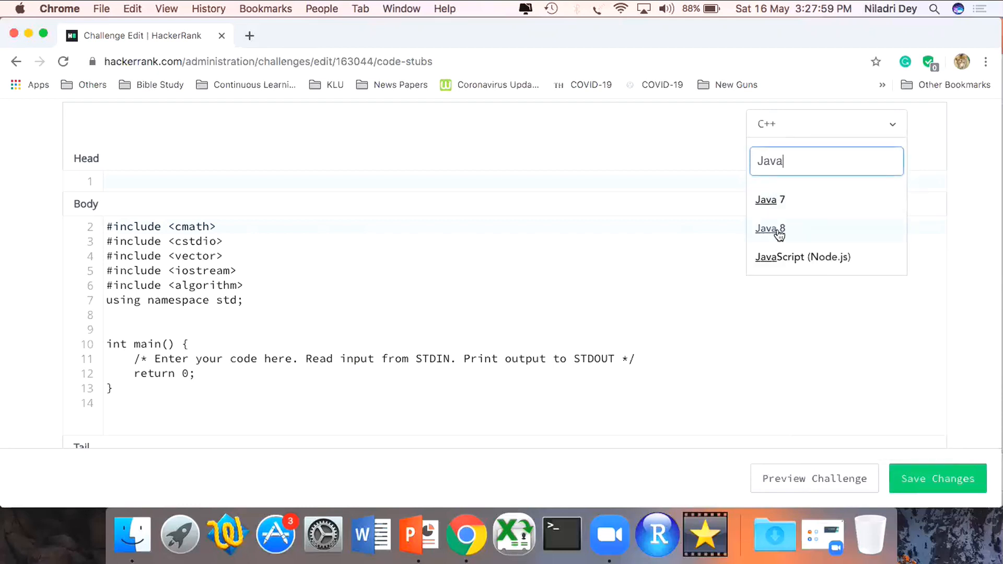
left_click(772, 235)
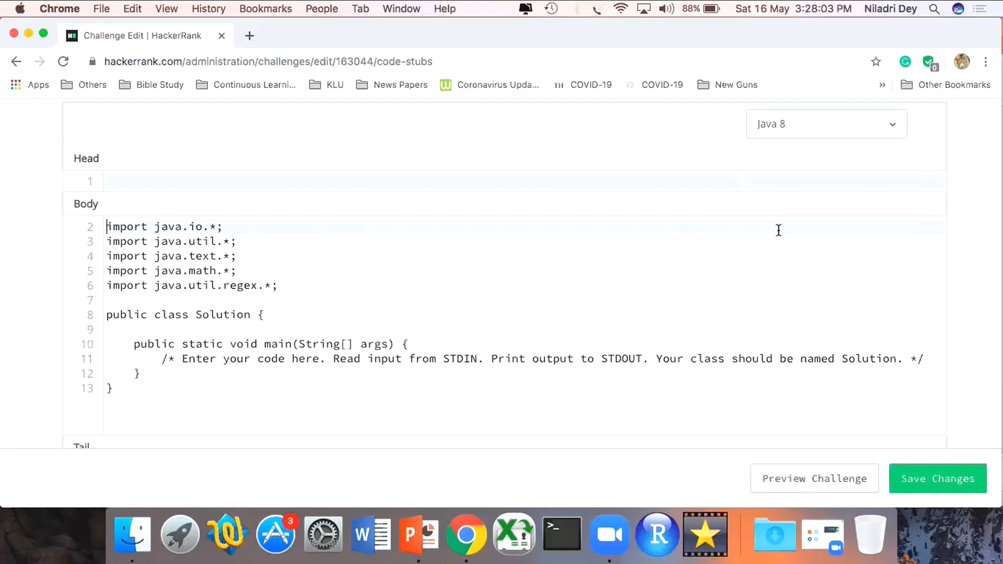
- Find Python 3 among the languages and preview its code stub
left_click(859, 124)
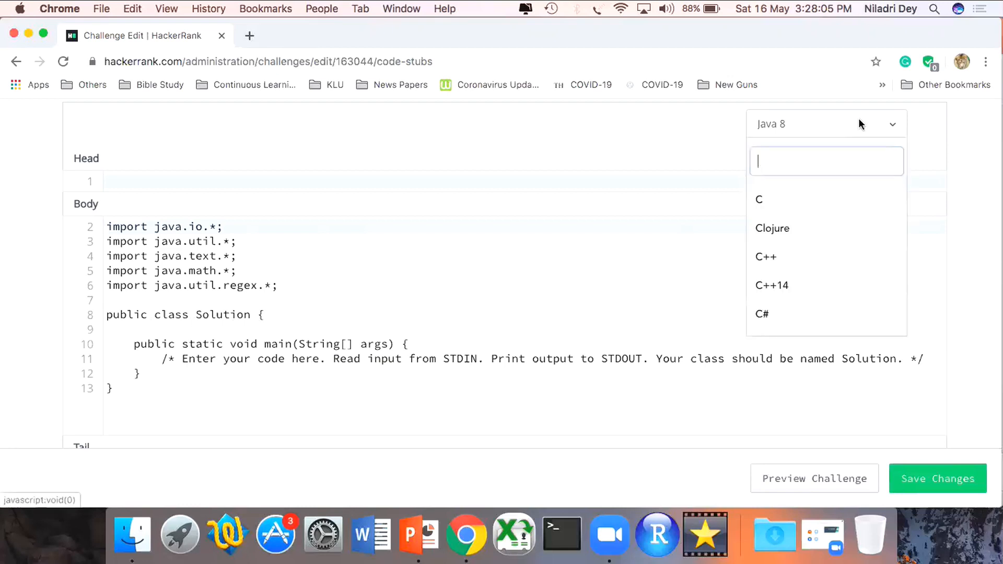
type("pyth")
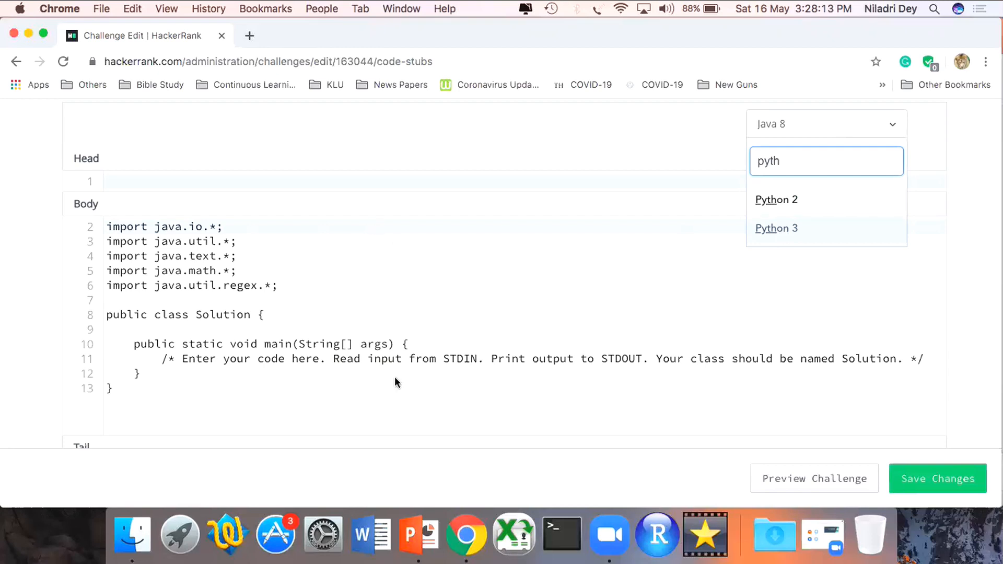
left_click(781, 230)
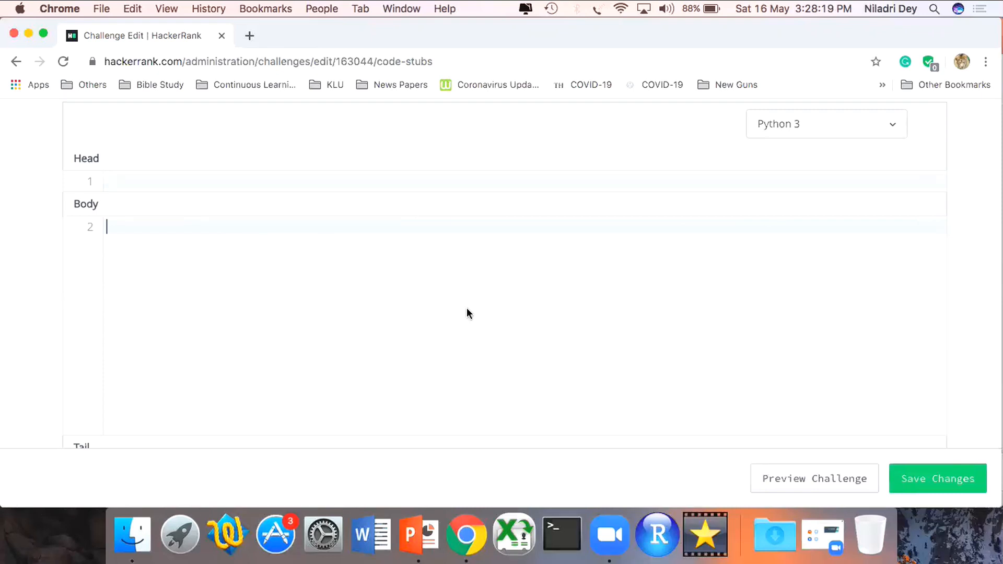
- Check the DSL field for generating code stubs and open the challenge's Languages settings
scroll(467, 310, "up", 5)
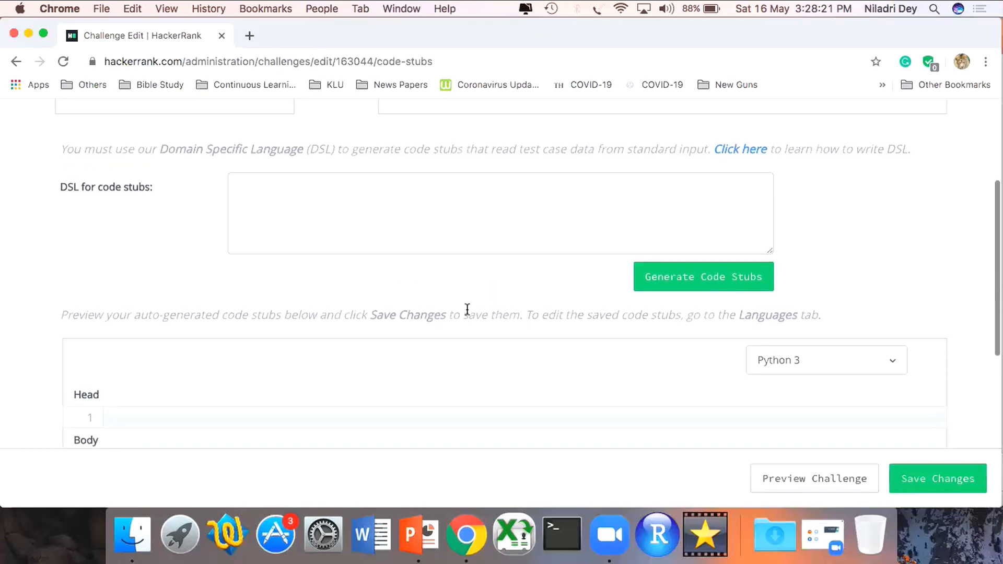
left_click(408, 203)
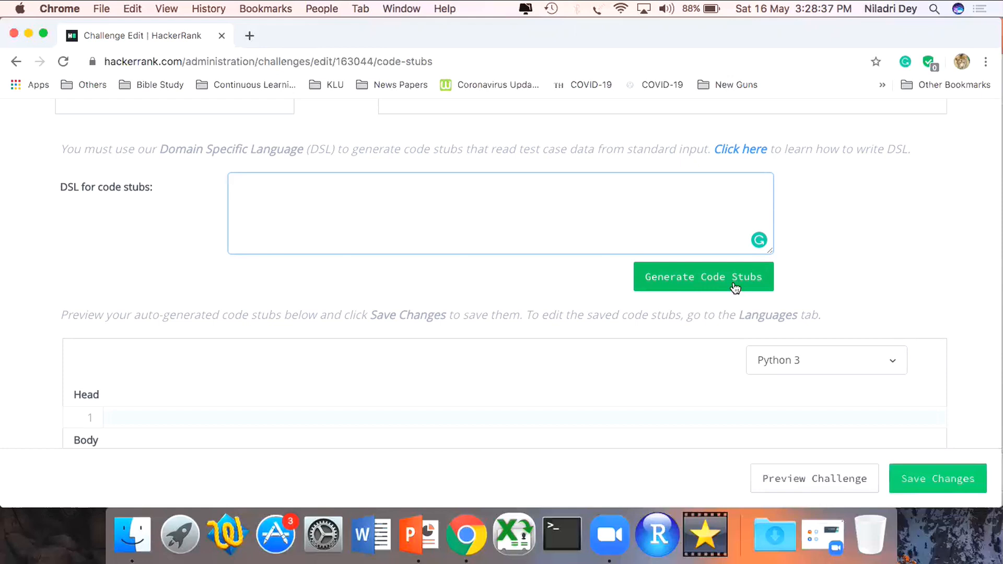
scroll(733, 288, "up", 3)
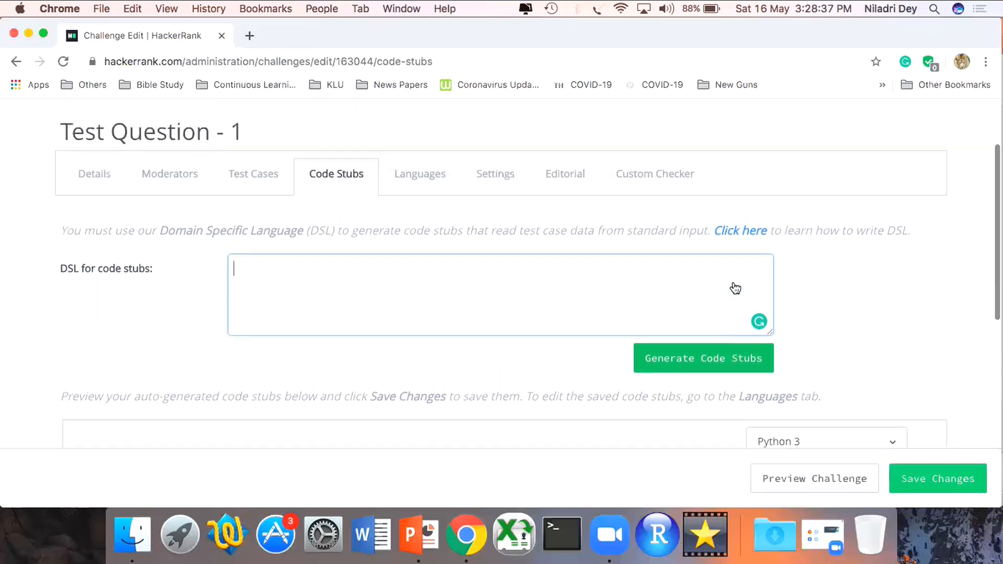
left_click(429, 184)
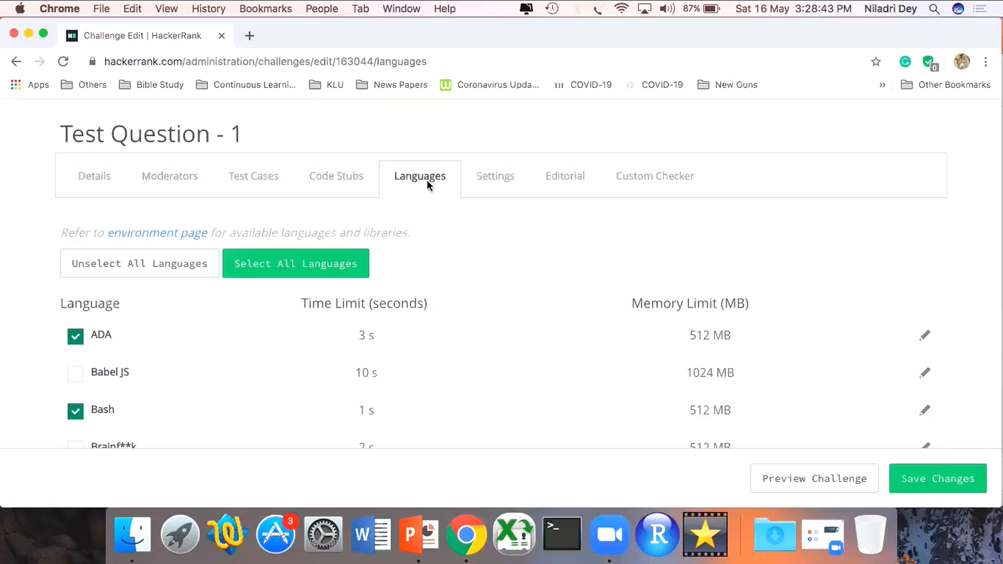
- Unselect all languages for the challenge, and allow only C and C++
scroll(428, 181, "down", 3)
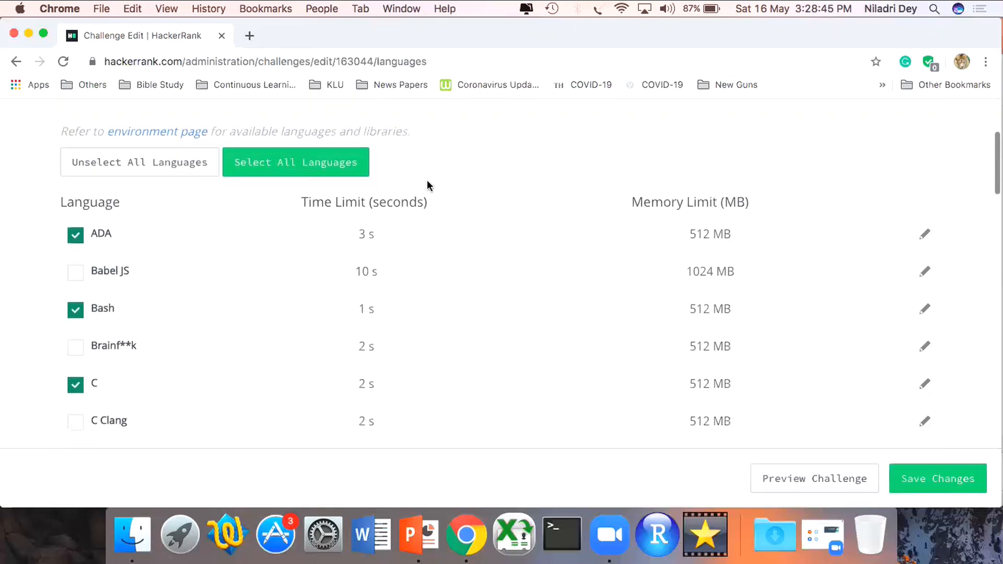
left_click(181, 166)
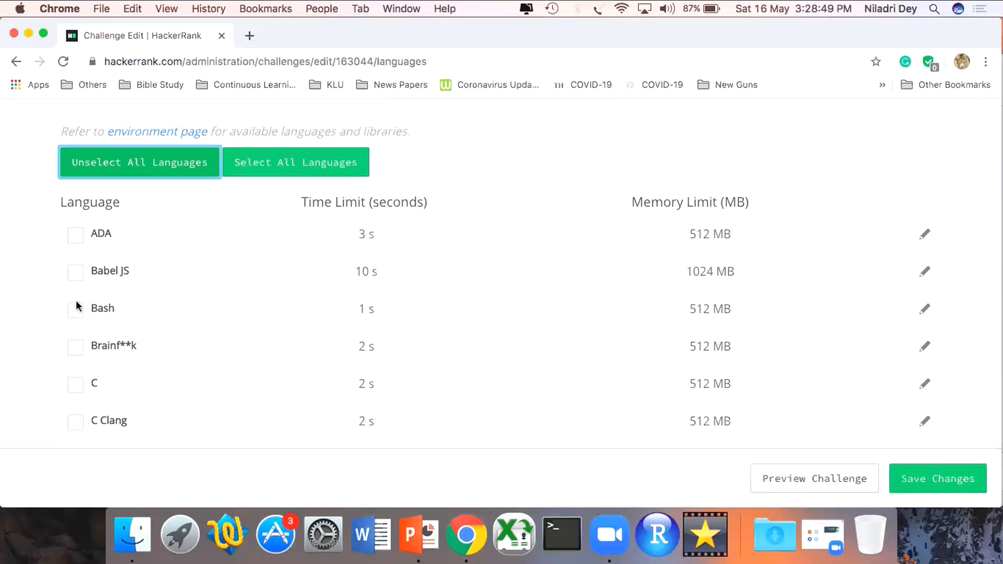
left_click(72, 392)
scroll(72, 392, "down", 5)
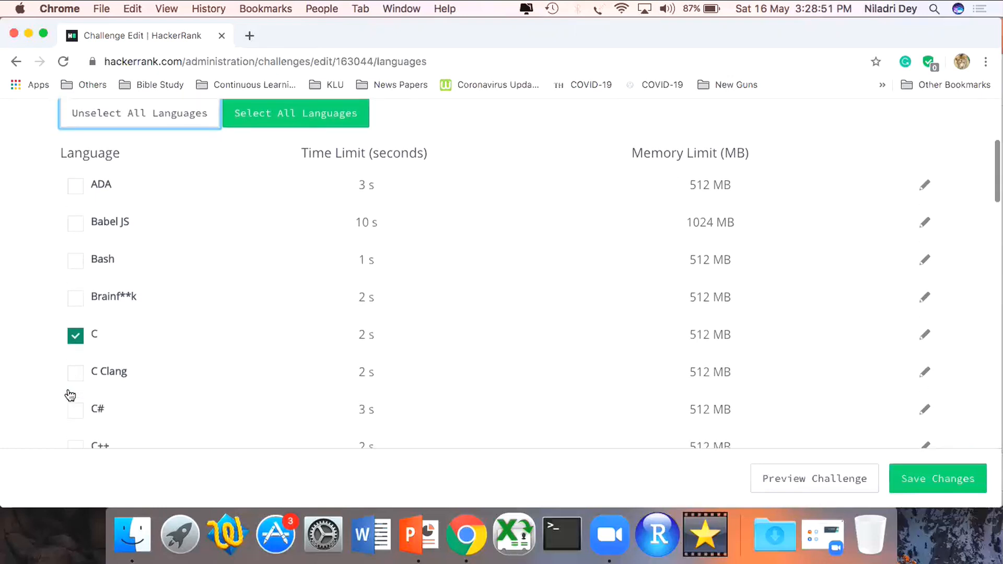
left_click(76, 321)
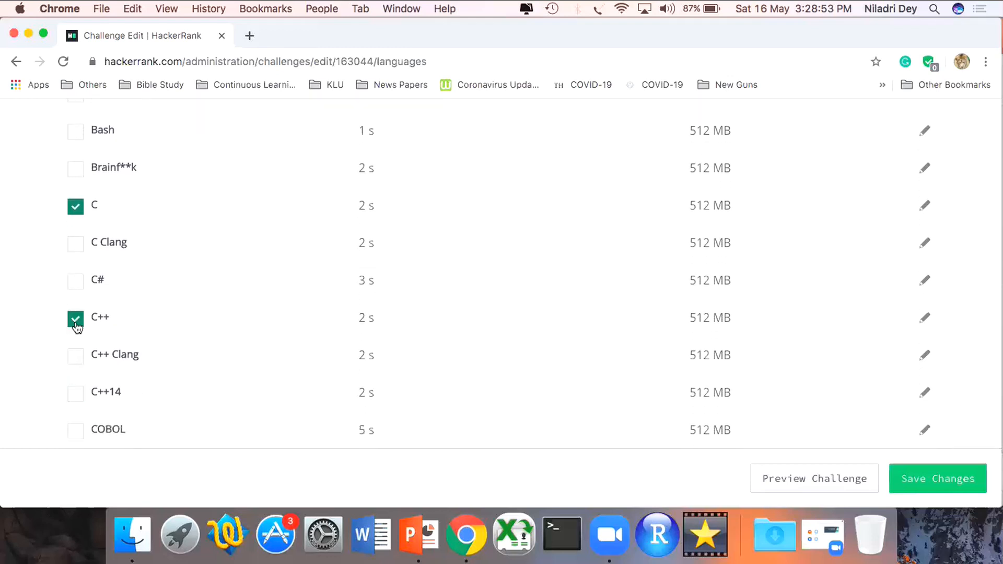
- Add Java and Java 8 to the challenge's allowed languages
scroll(77, 327, "down", 1)
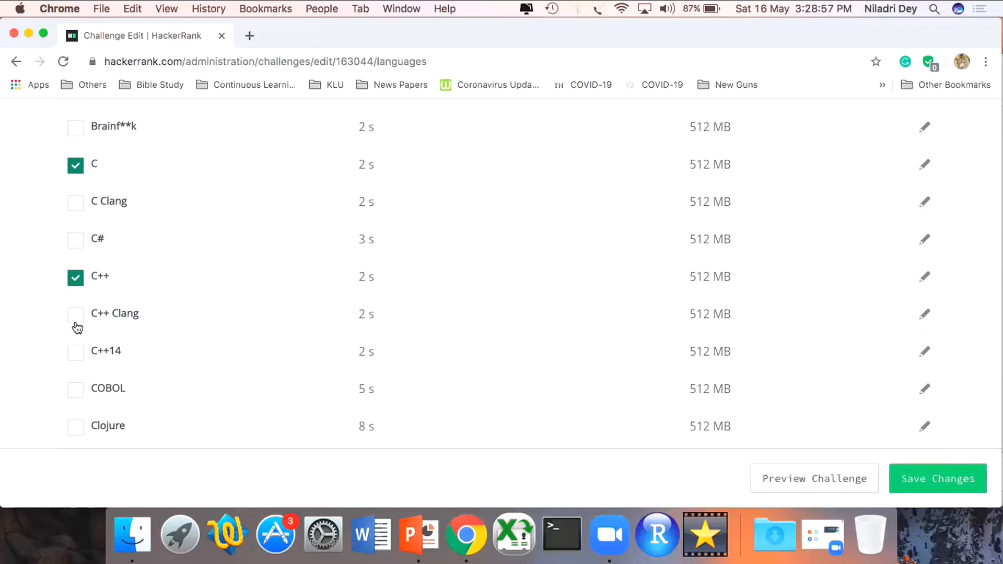
scroll(77, 328, "down", 7)
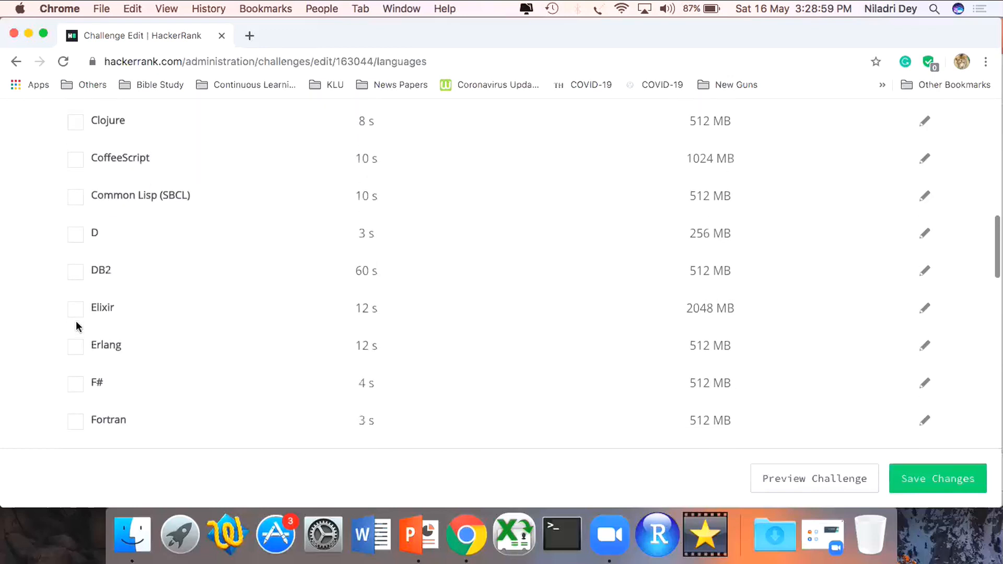
scroll(76, 327, "down", 8)
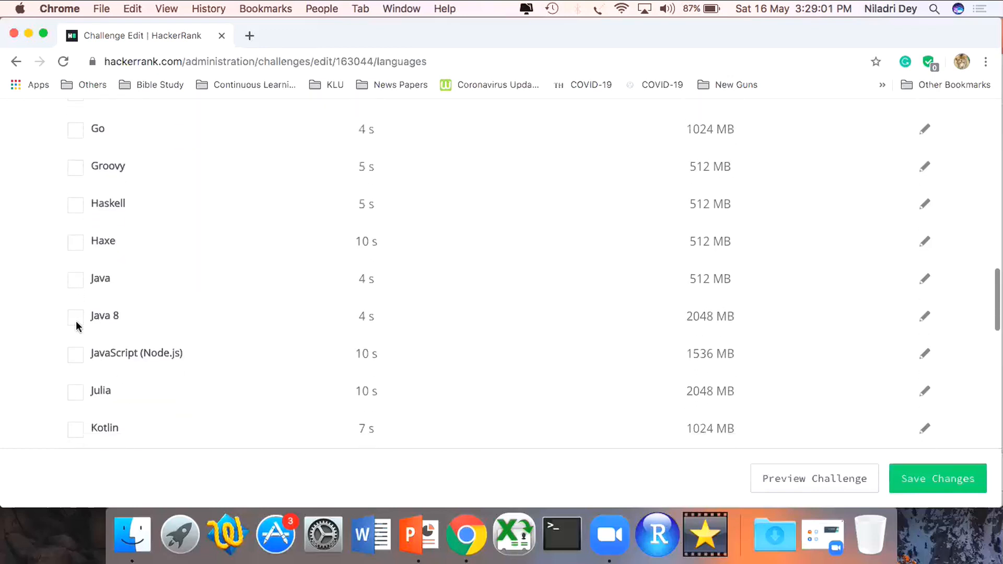
left_click(75, 280)
left_click(77, 317)
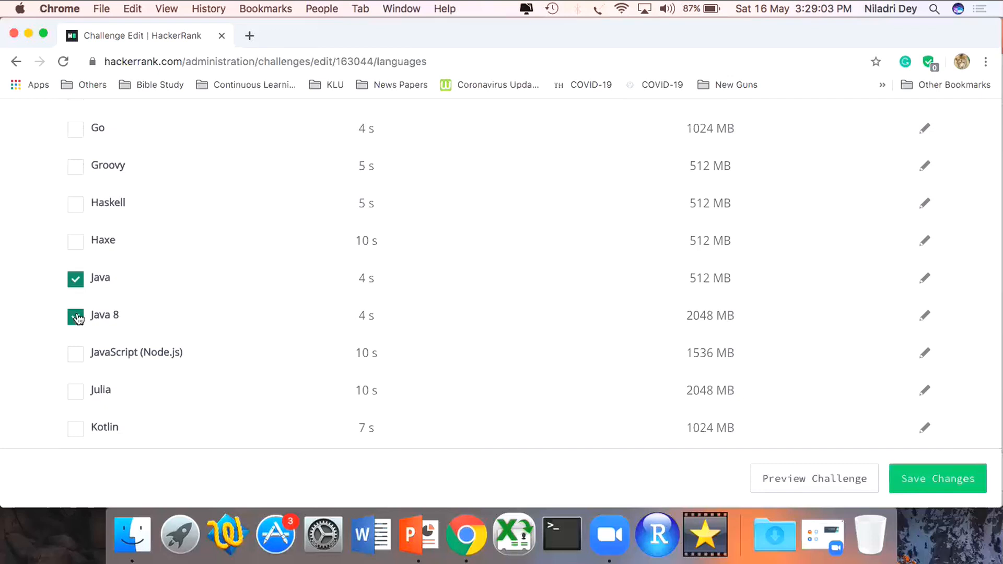
- Add Python 2 and Python 3 to the challenge's allowed languages
scroll(77, 317, "down", 5)
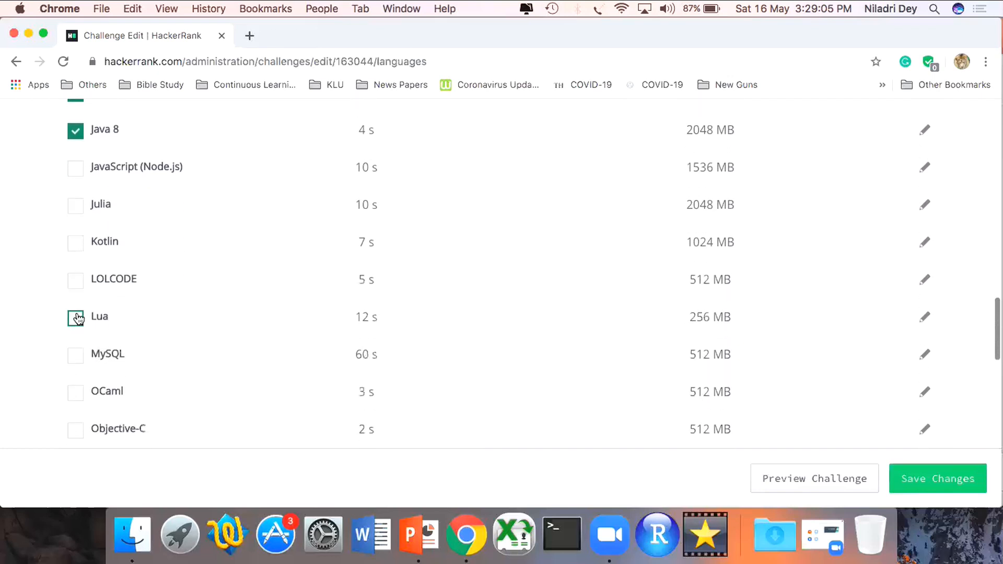
scroll(78, 317, "down", 8)
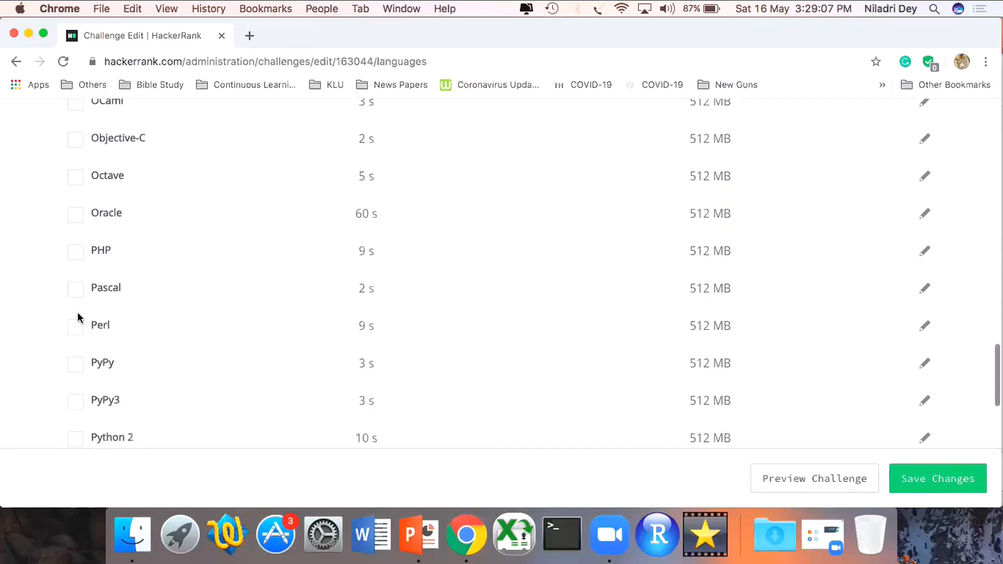
scroll(78, 318, "down", 3)
left_click(76, 294)
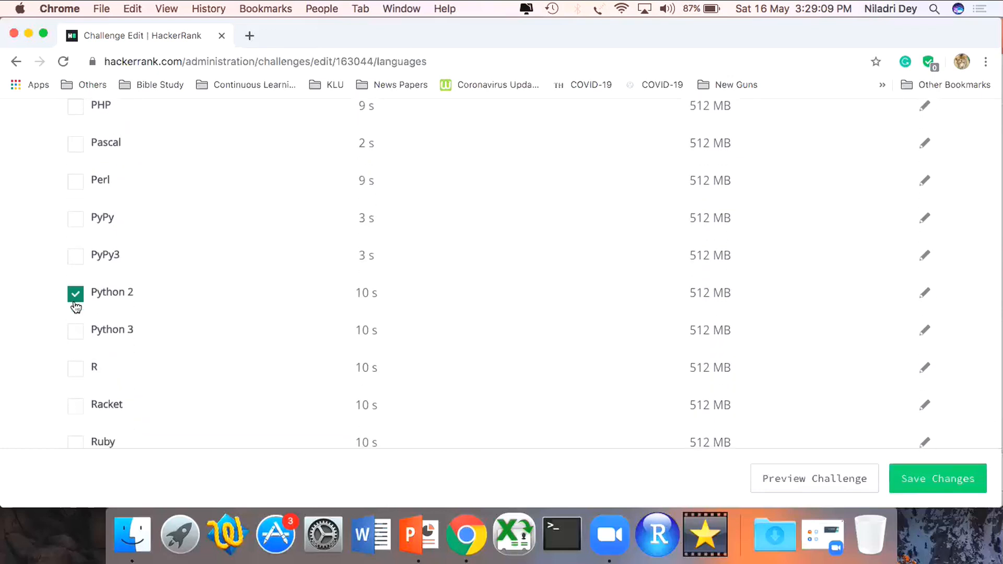
left_click(76, 335)
- Check the rest of the language list and save the challenge's language selection
scroll(76, 376, "down", 10)
scroll(76, 376, "up", 3)
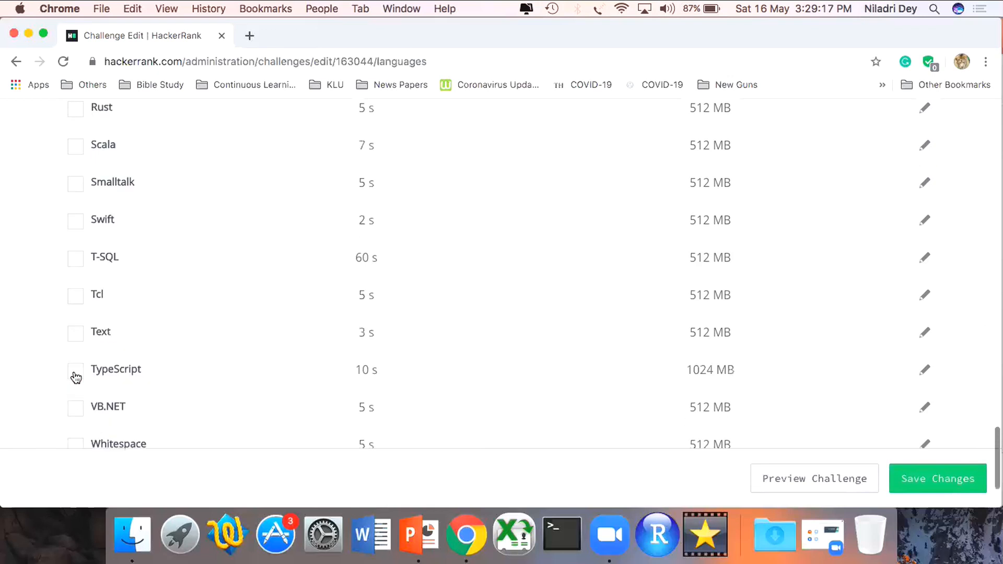
scroll(76, 377, "up", 15)
scroll(76, 377, "up", 15)
scroll(76, 377, "up", 10)
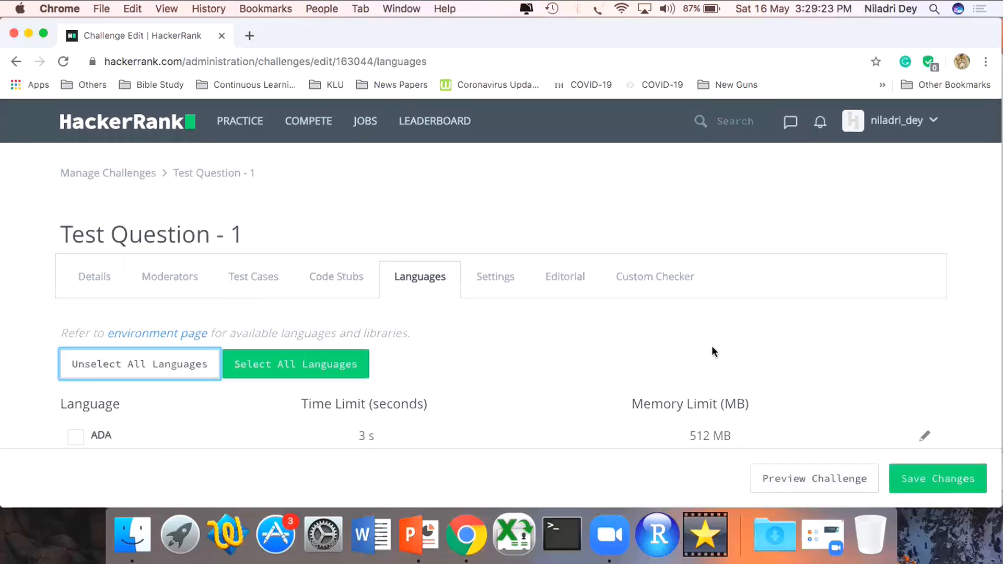
left_click(943, 484)
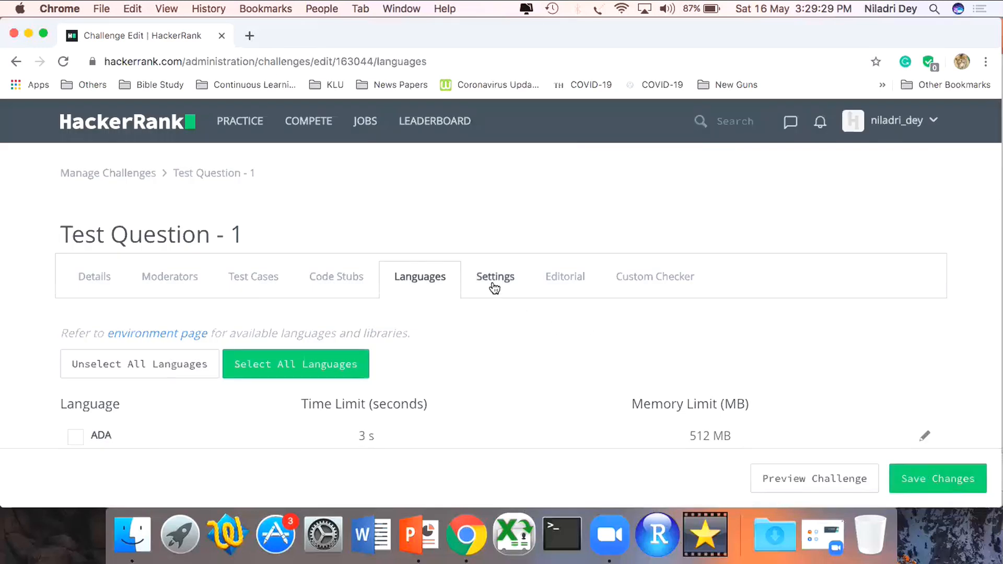
- Open the challenge's Settings and review its flags, from Enable Precision Check down to Restricted Forum
left_click(494, 282)
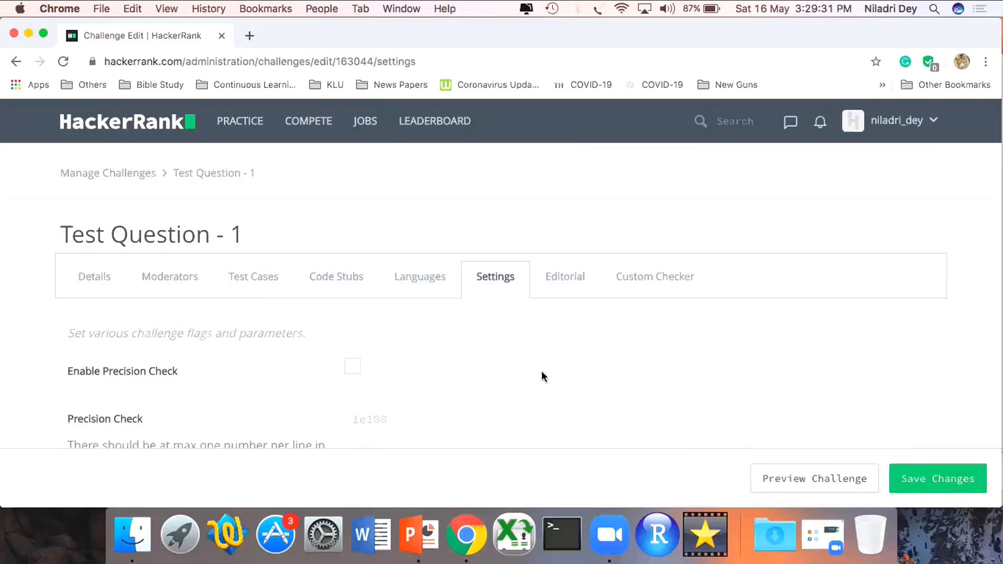
scroll(542, 371, "down", 3)
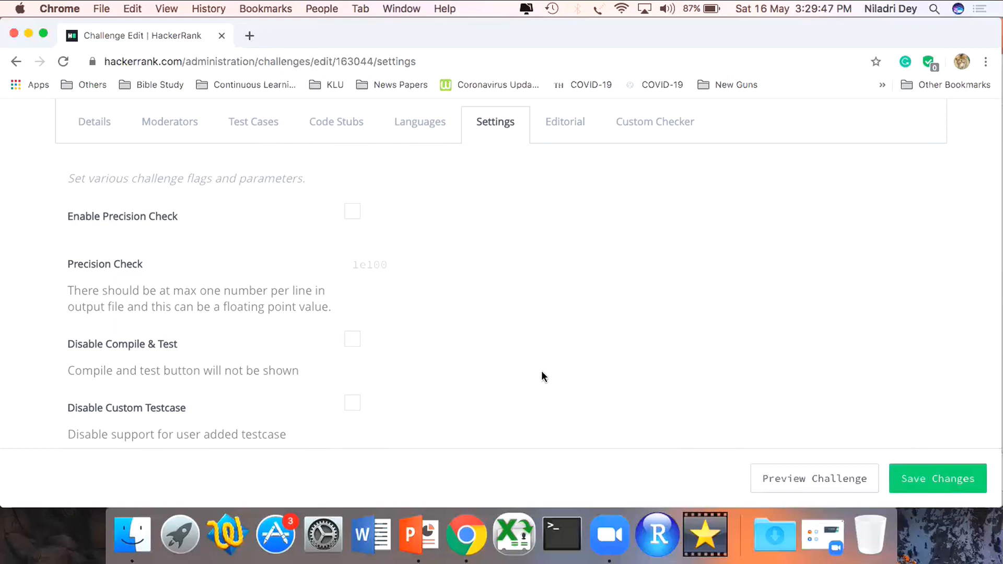
scroll(542, 372, "down", 5)
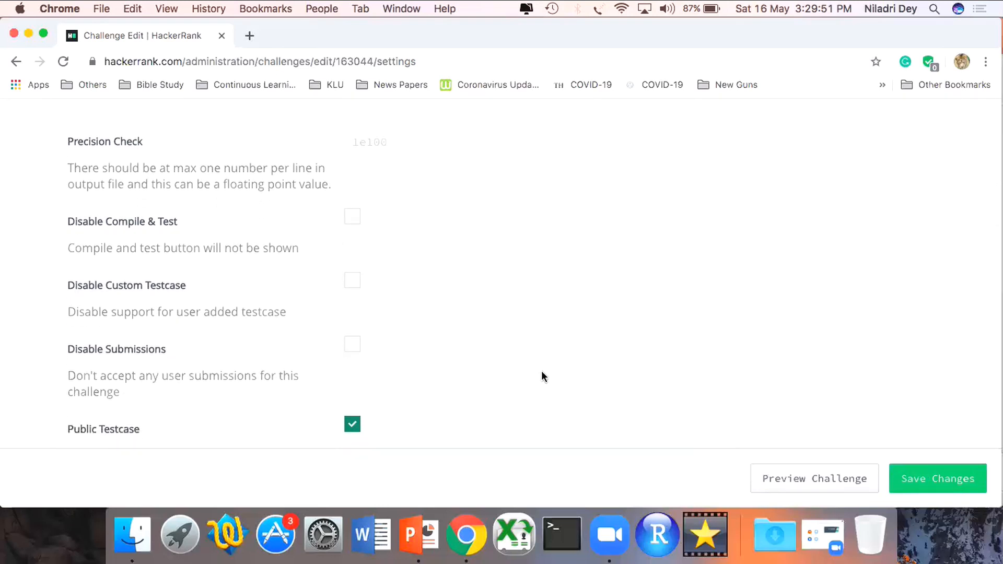
scroll(542, 372, "down", 7)
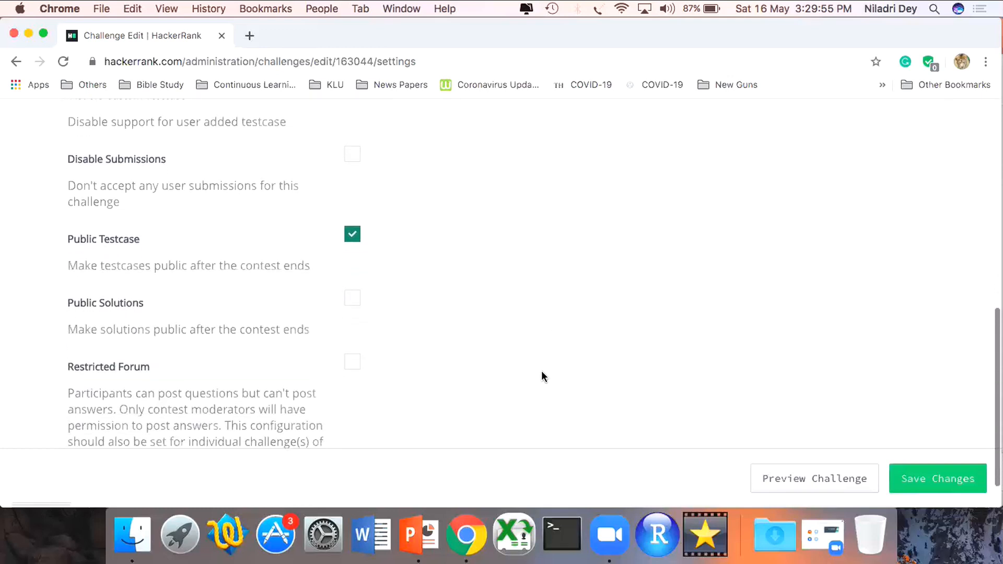
scroll(542, 372, "down", 2)
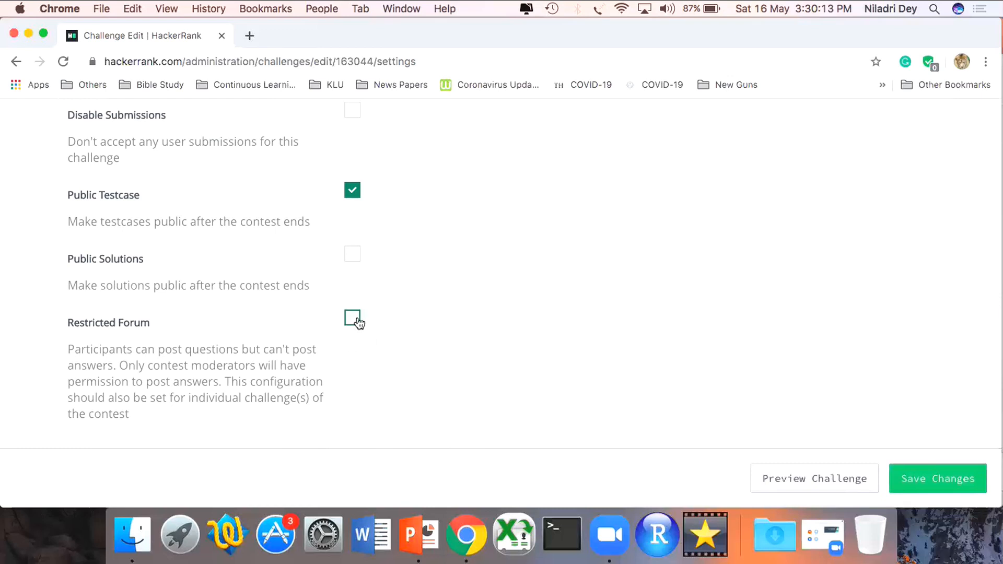
scroll(357, 322, "up", 10)
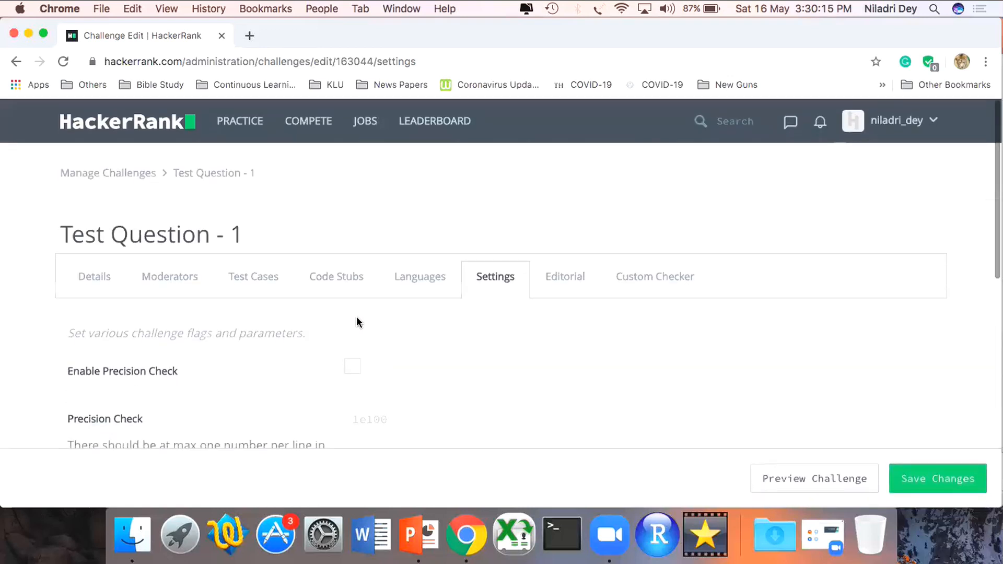
- Look at the challenge's Editorial fields and examine the default Python 2 code of the Custom Checker
left_click(568, 277)
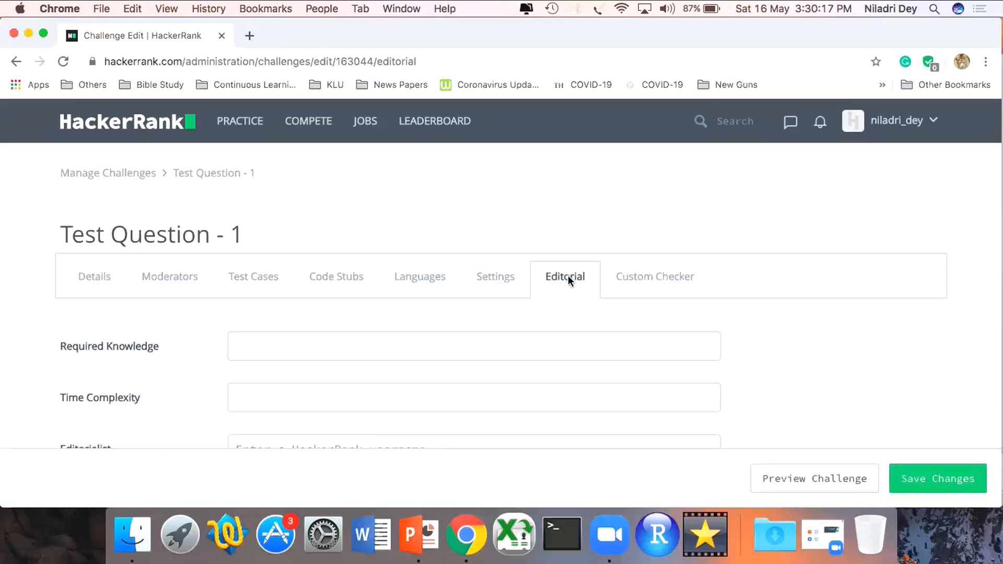
left_click(663, 280)
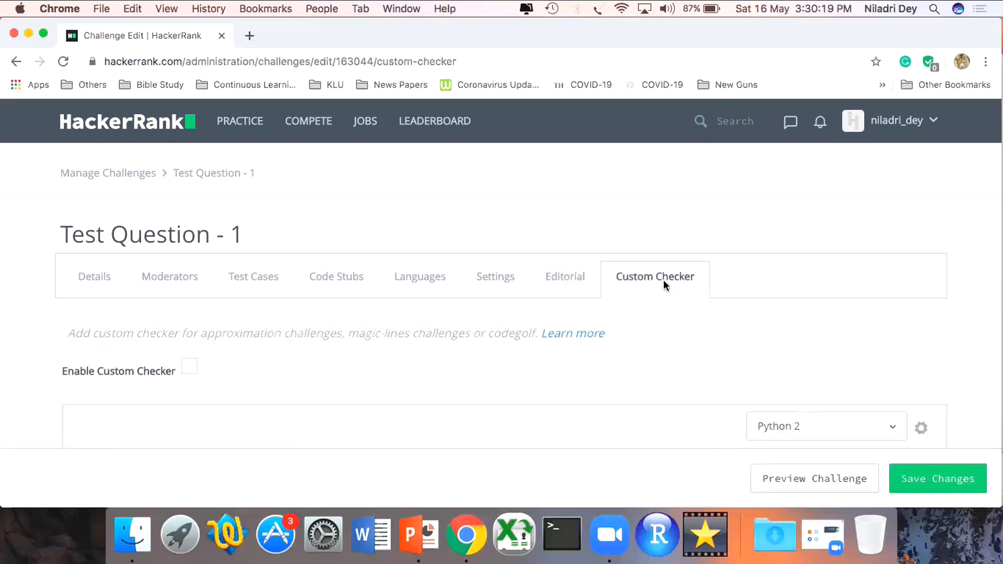
scroll(663, 283, "down", 5)
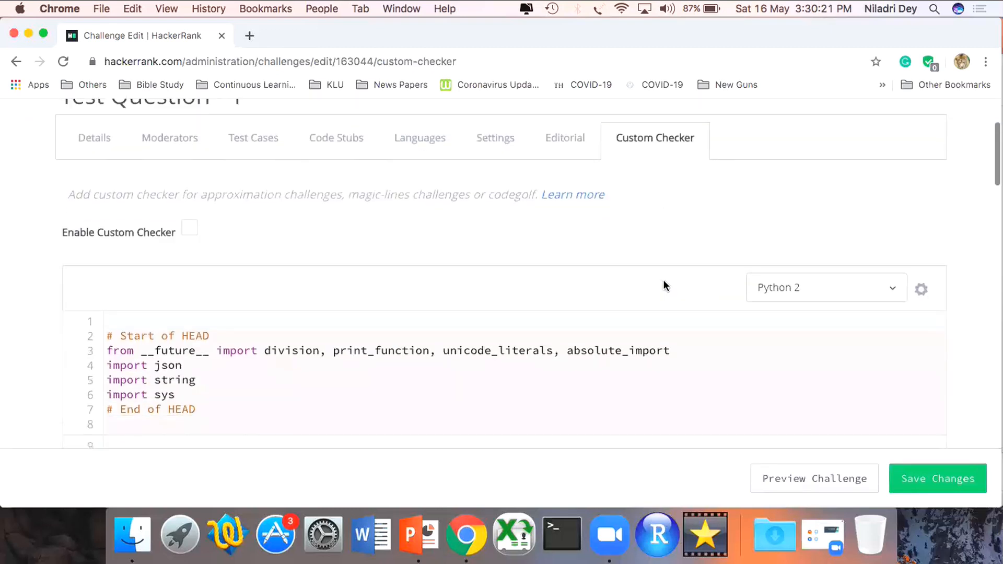
scroll(663, 280, "down", 5)
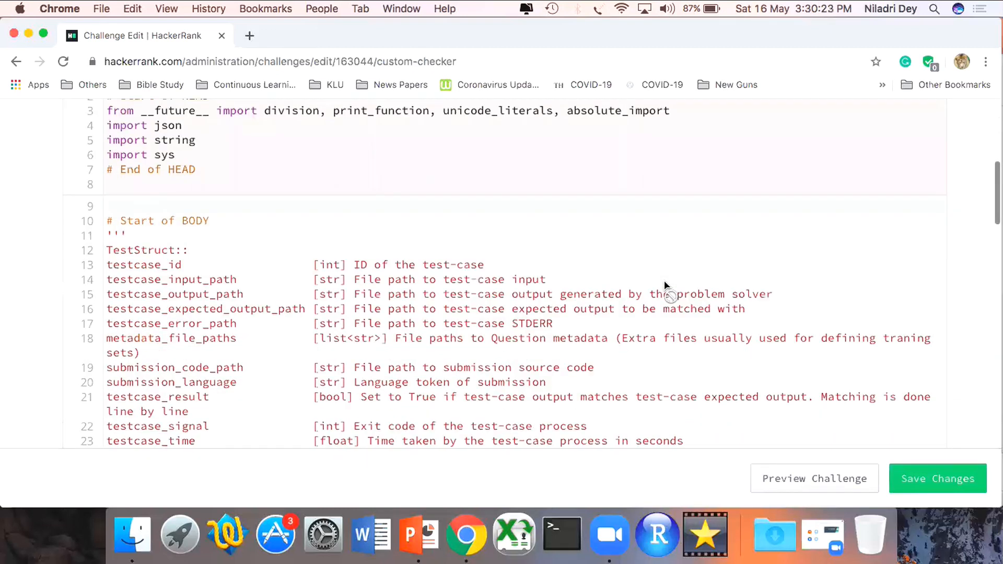
- Set the custom checker's language to Java 8, review its template code and save the challenge
scroll(664, 280, "up", 3)
left_click(811, 196)
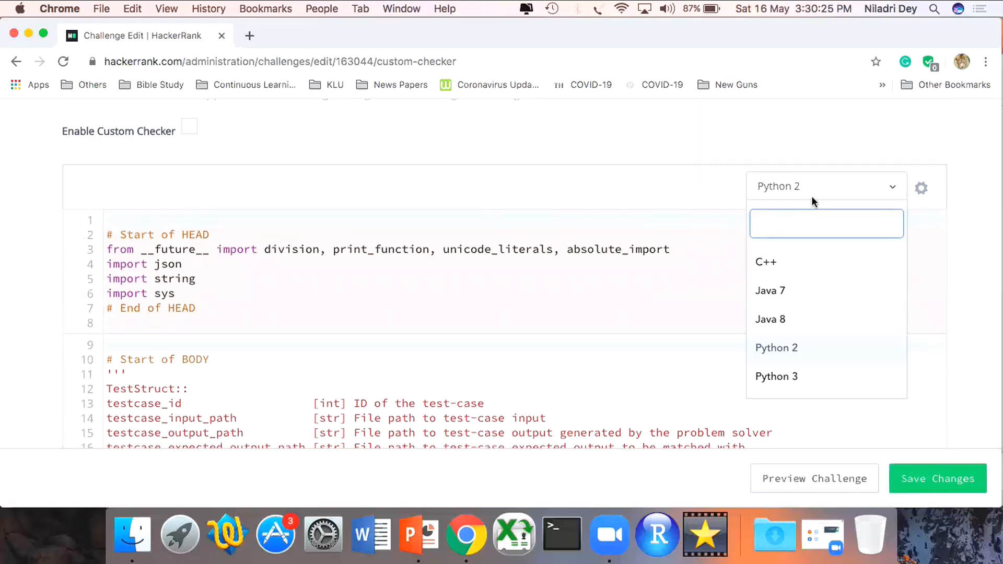
left_click(789, 315)
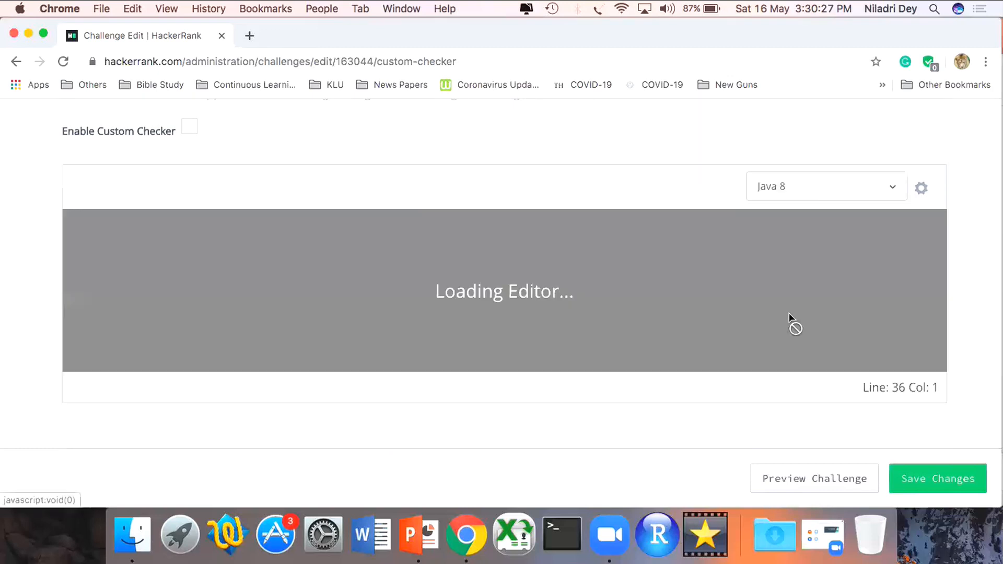
scroll(789, 315, "down", 2)
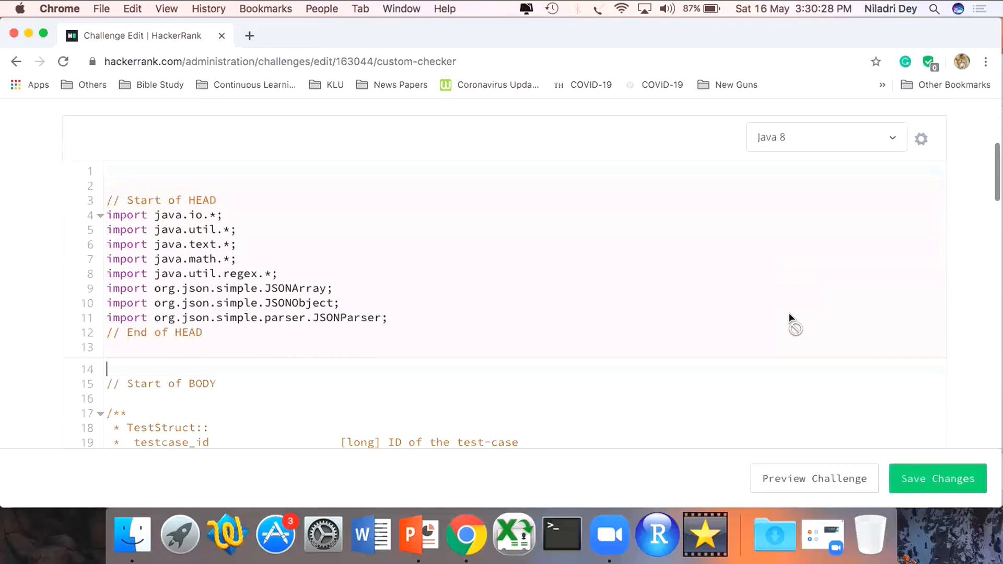
scroll(790, 318, "down", 10)
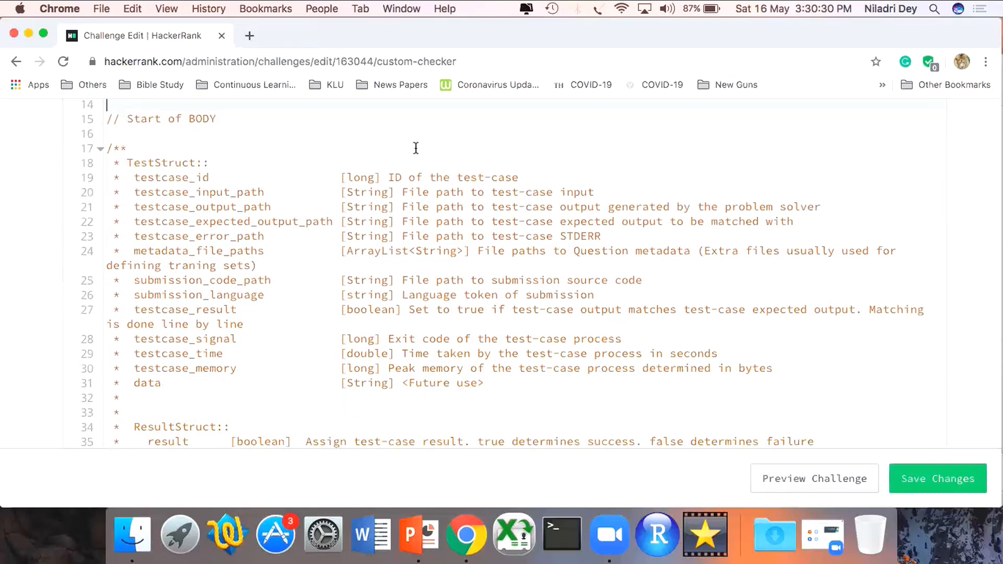
scroll(468, 384, "down", 12)
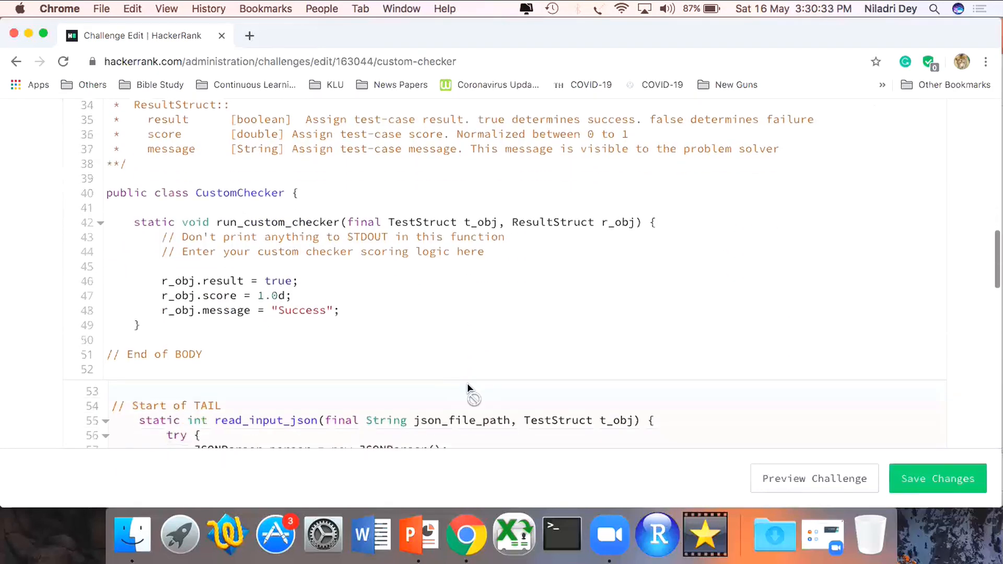
scroll(467, 383, "down", 4)
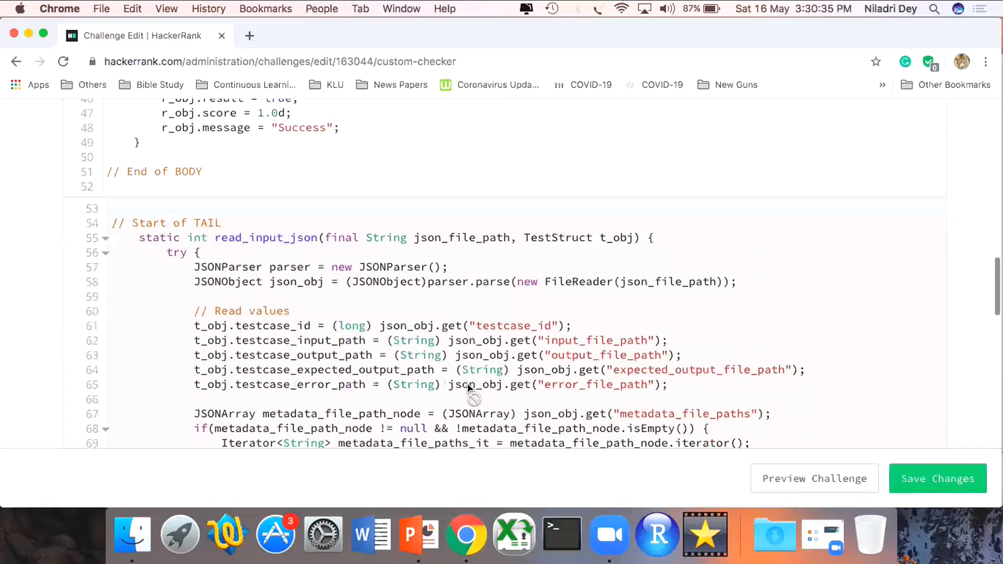
scroll(468, 383, "up", 20)
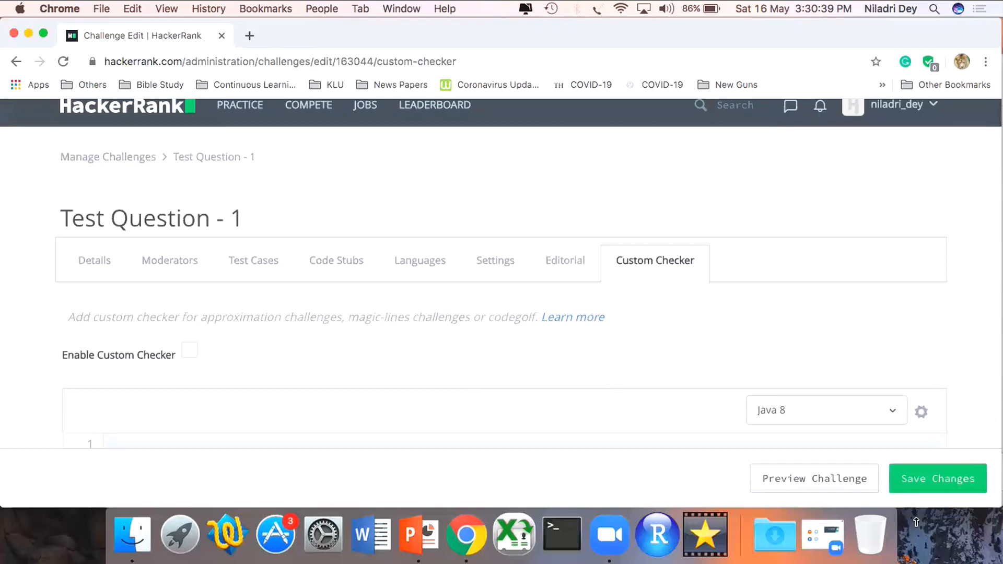
left_click(947, 486)
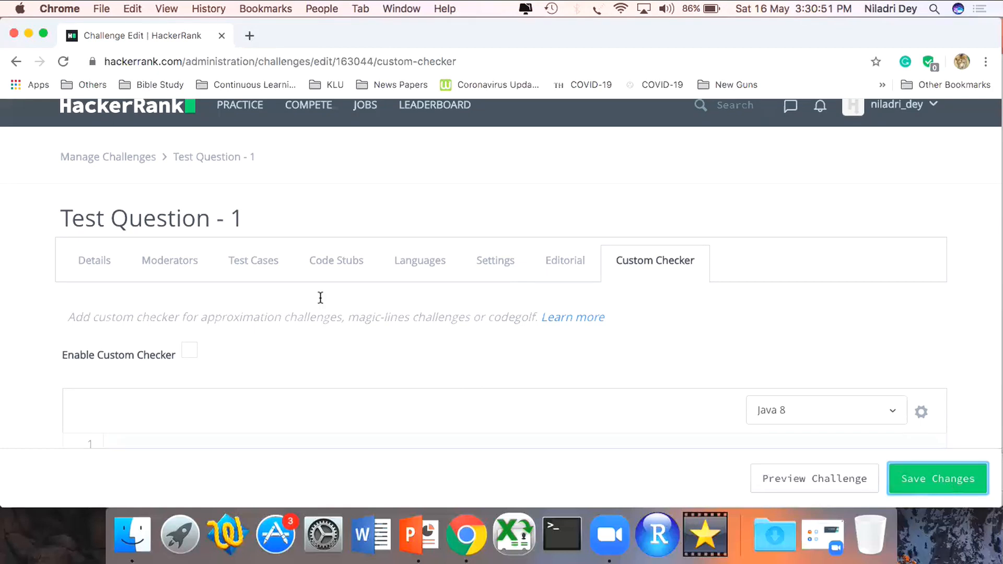
- Open the Manage Challenges page in a new browser tab and switch to it
right_click(135, 160)
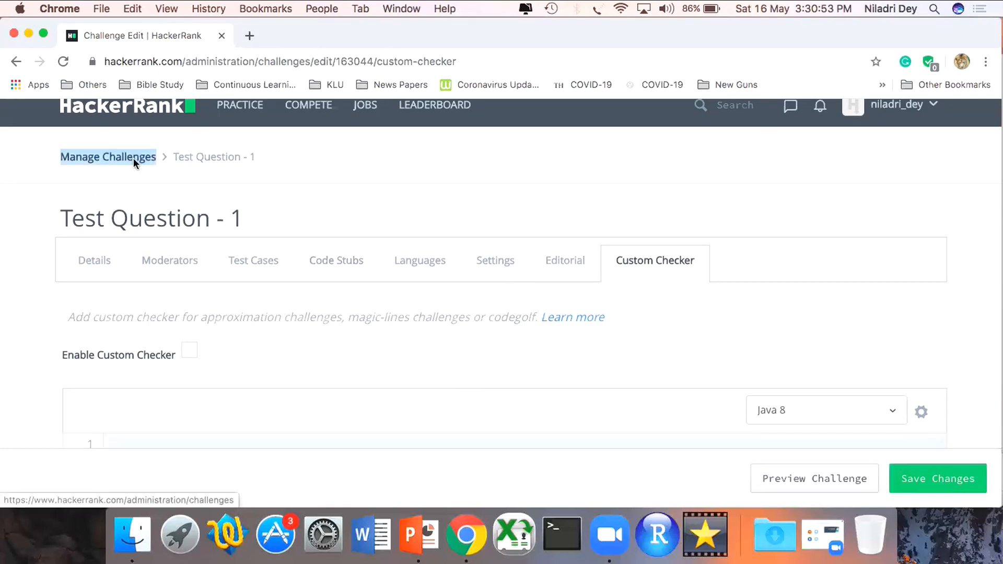
left_click(165, 165)
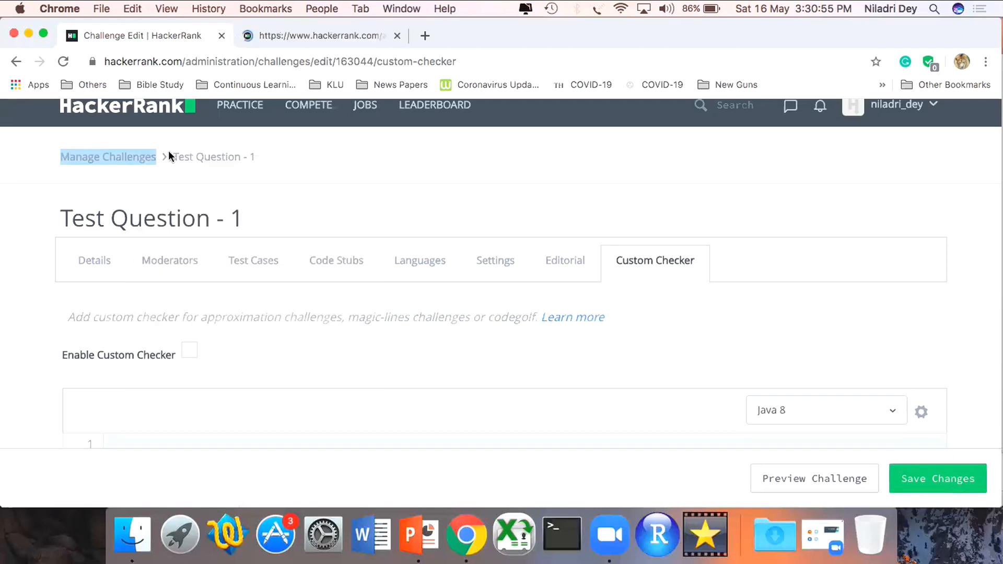
left_click(291, 36)
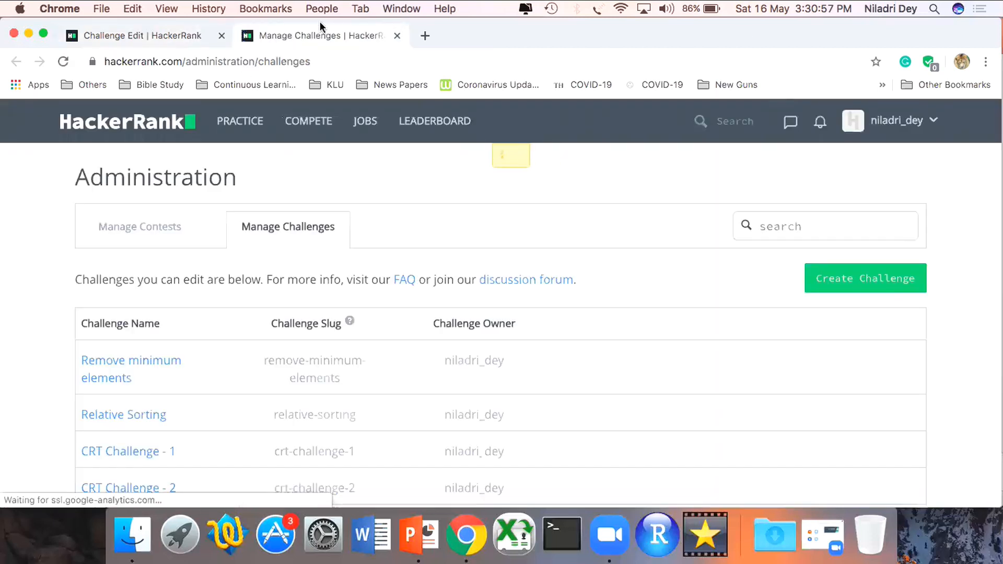
- Open the Manage Contests page and start creating a new contest
left_click(149, 234)
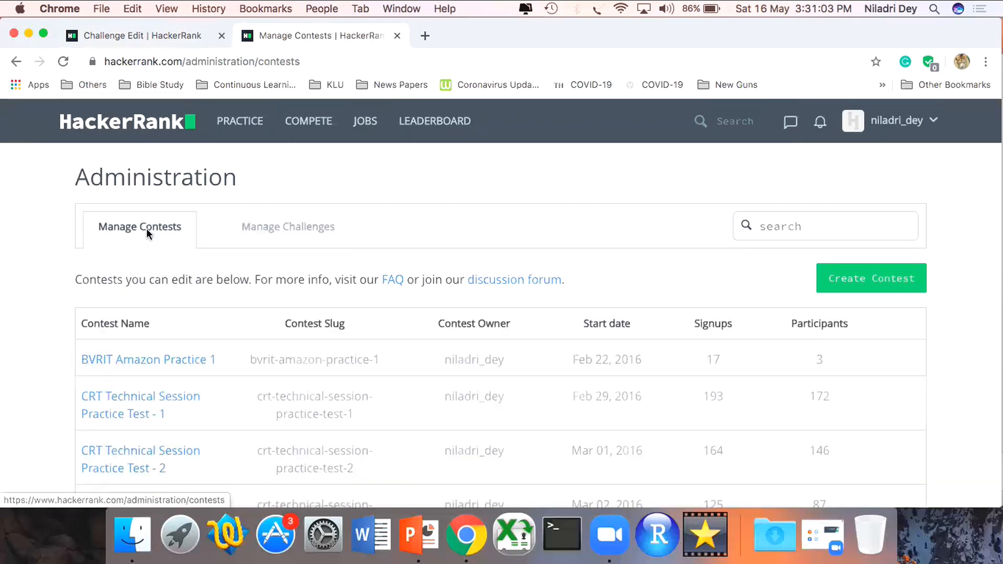
scroll(147, 230, "down", 1)
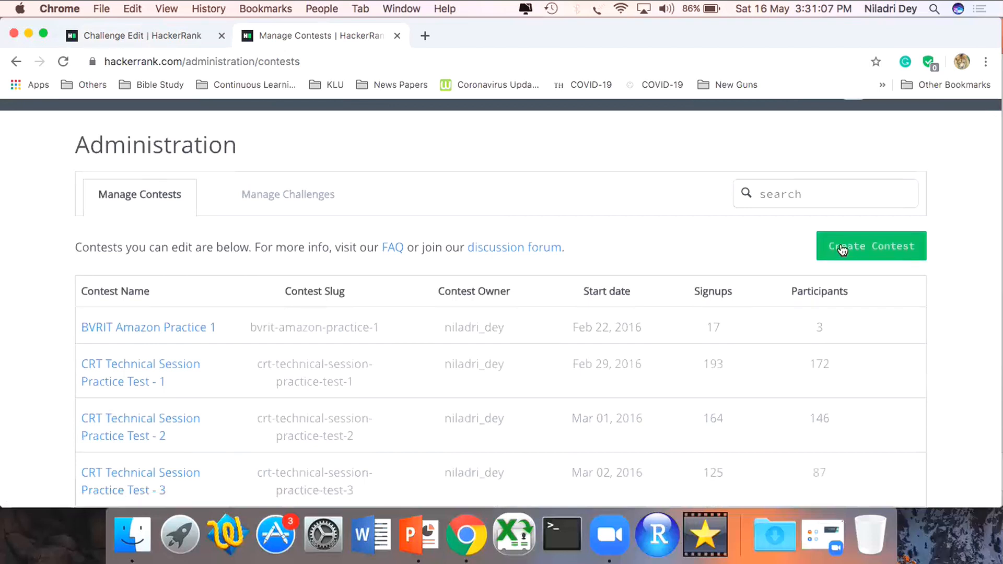
left_click(107, 35)
left_click_drag(249, 219, 59, 220)
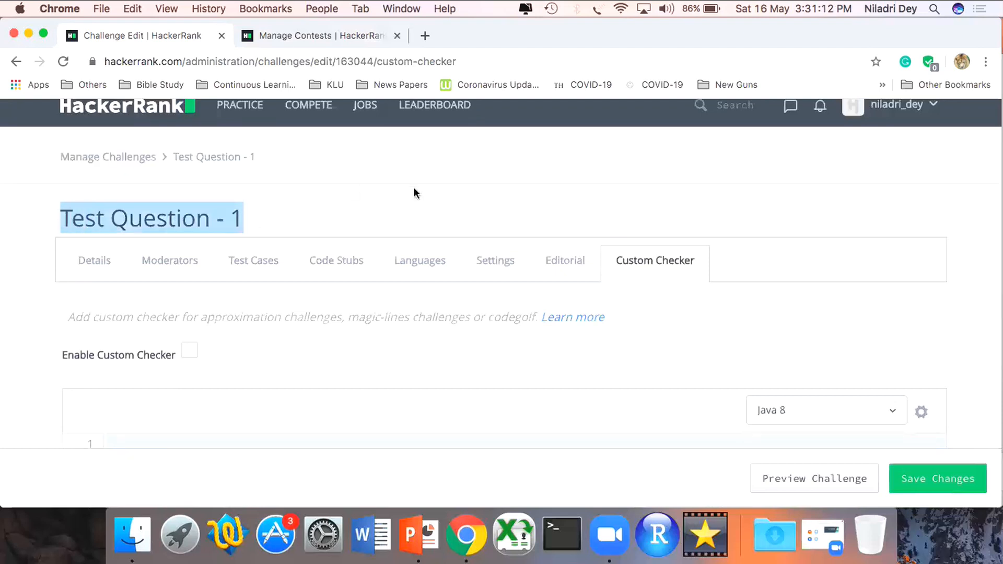
left_click(325, 36)
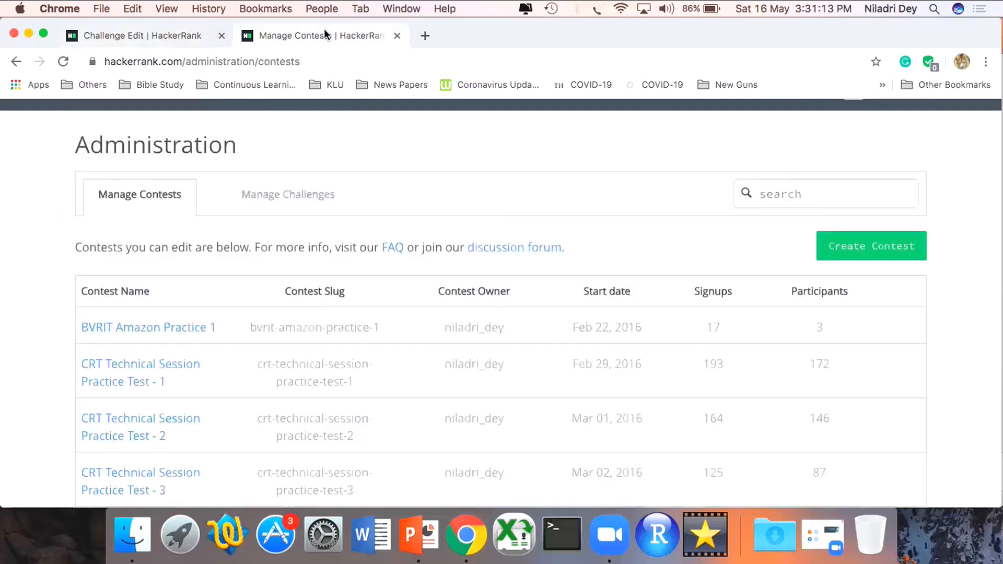
left_click(884, 253)
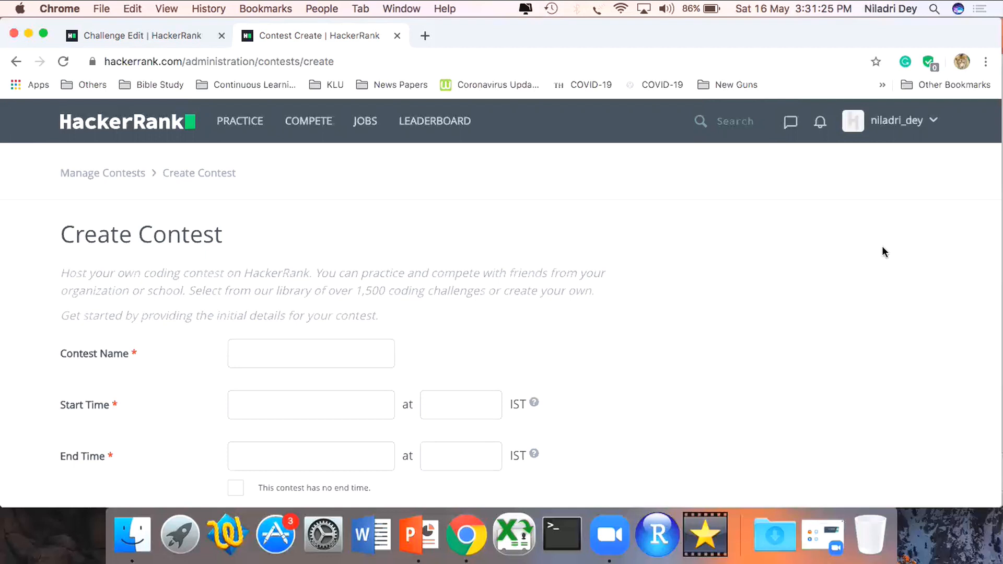
- Name the new contest "TestContest"
scroll(882, 247, "down", 2)
left_click(371, 291)
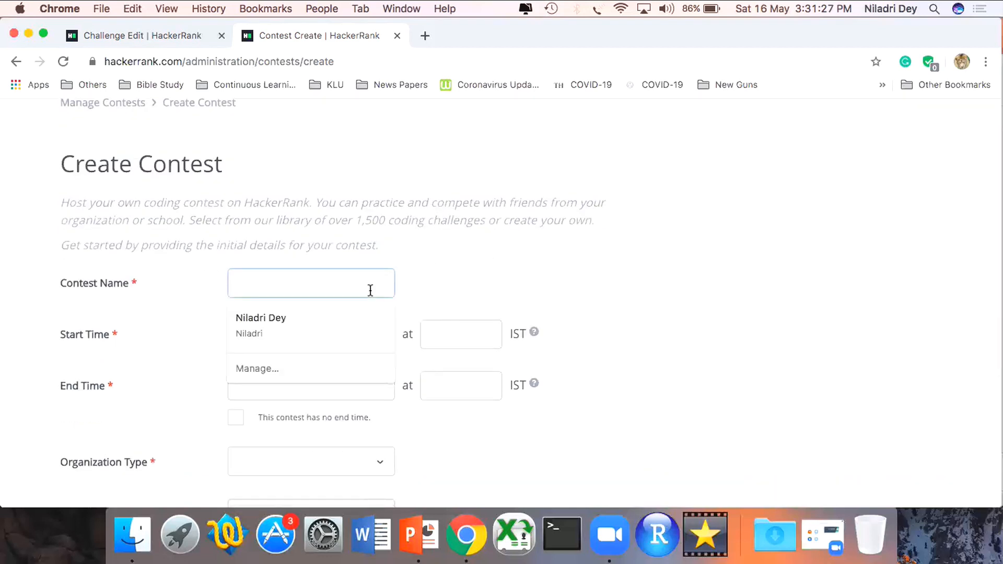
type("TestContest")
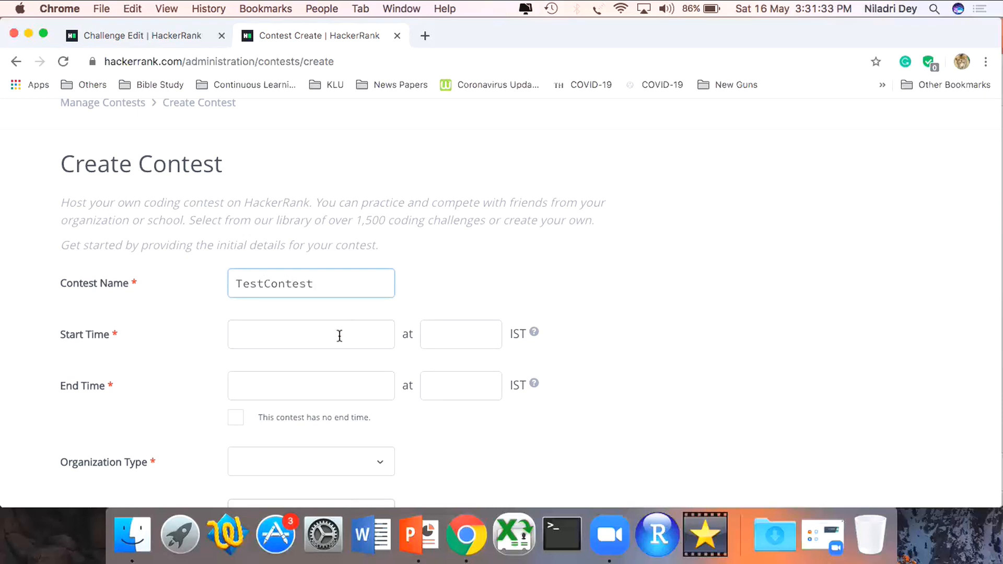
- Set the contest's start time to 05/17/2020 at 10:00
left_click(337, 342)
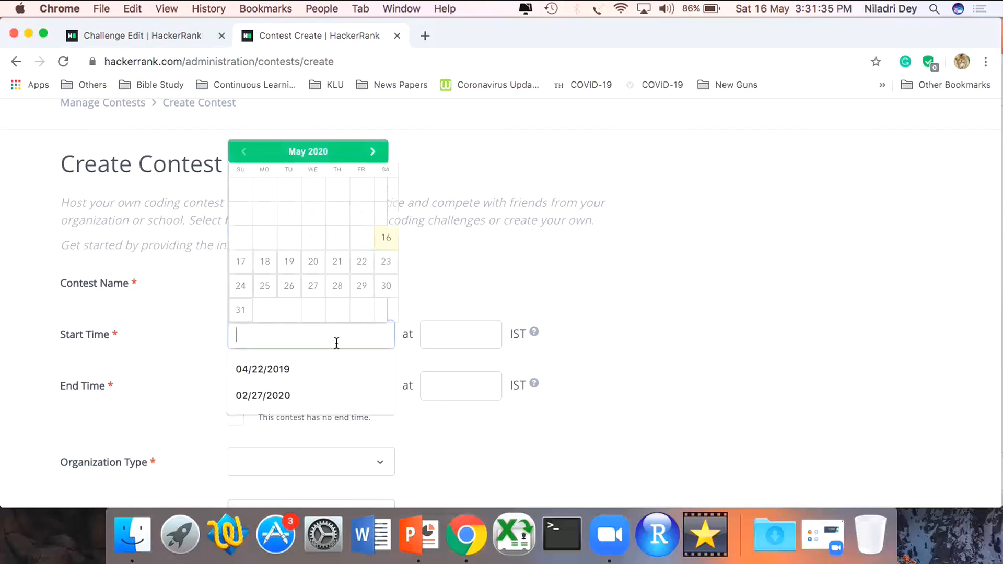
left_click(241, 264)
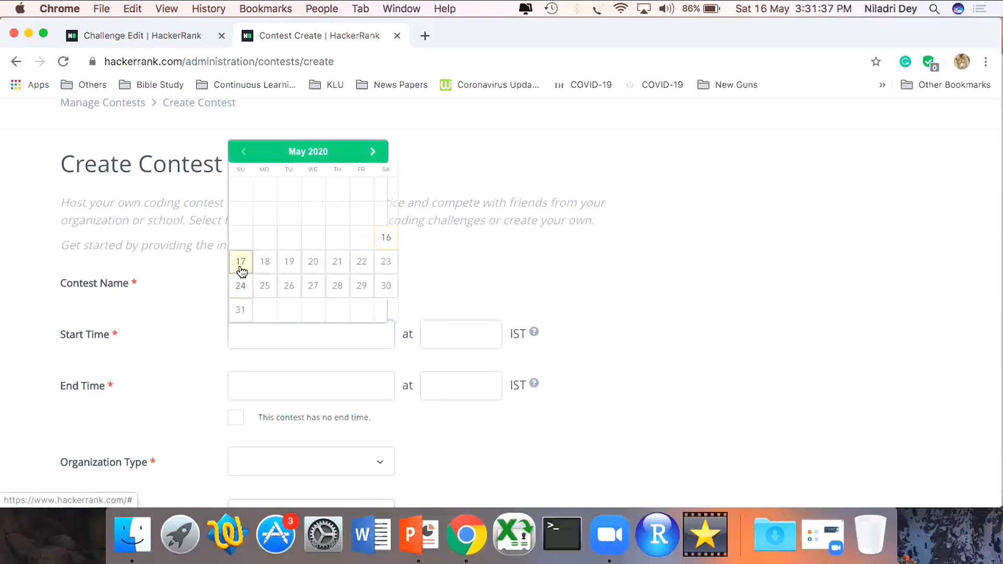
left_click(469, 336)
scroll(461, 439, "down", 3)
scroll(462, 438, "down", 10)
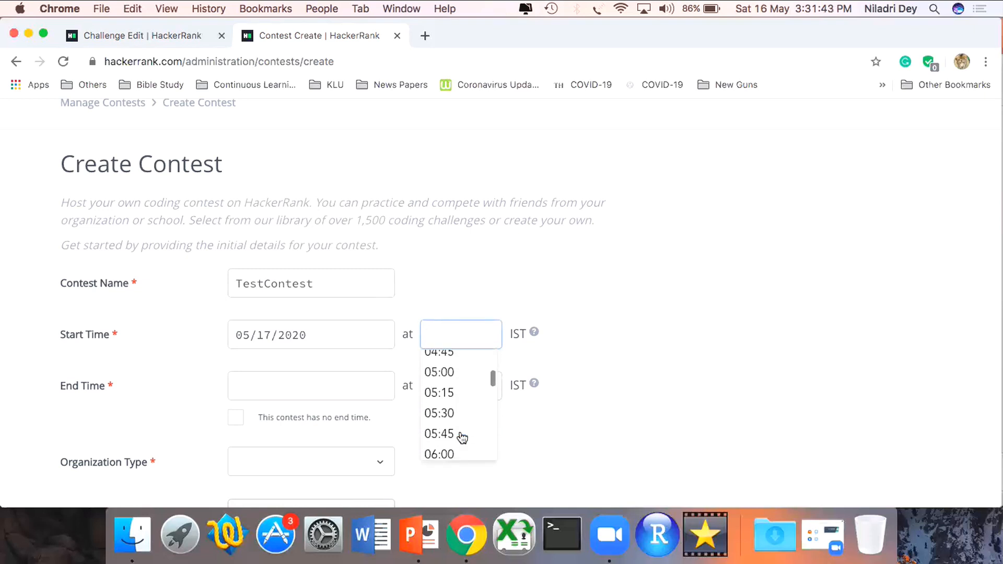
scroll(462, 438, "down", 12)
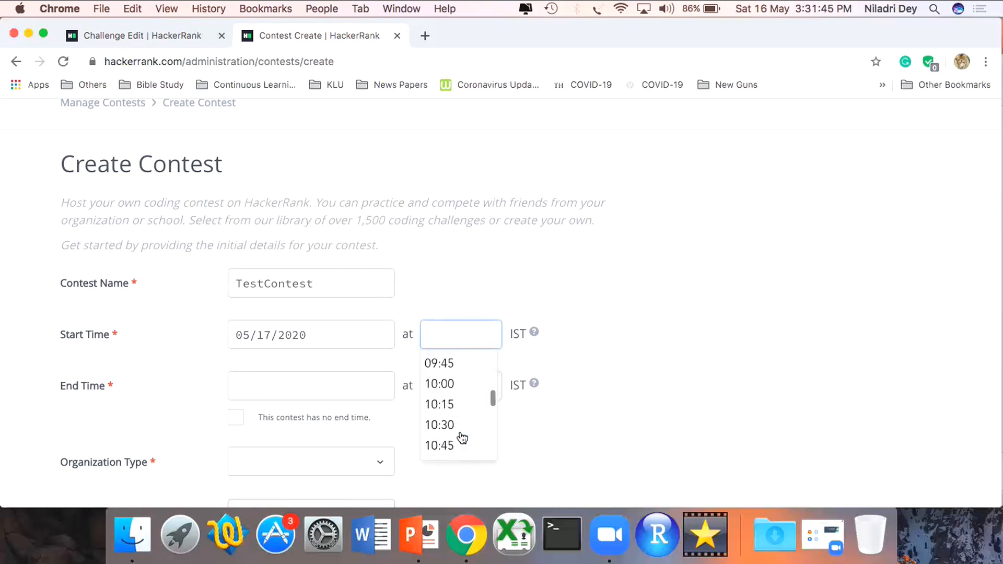
left_click(462, 368)
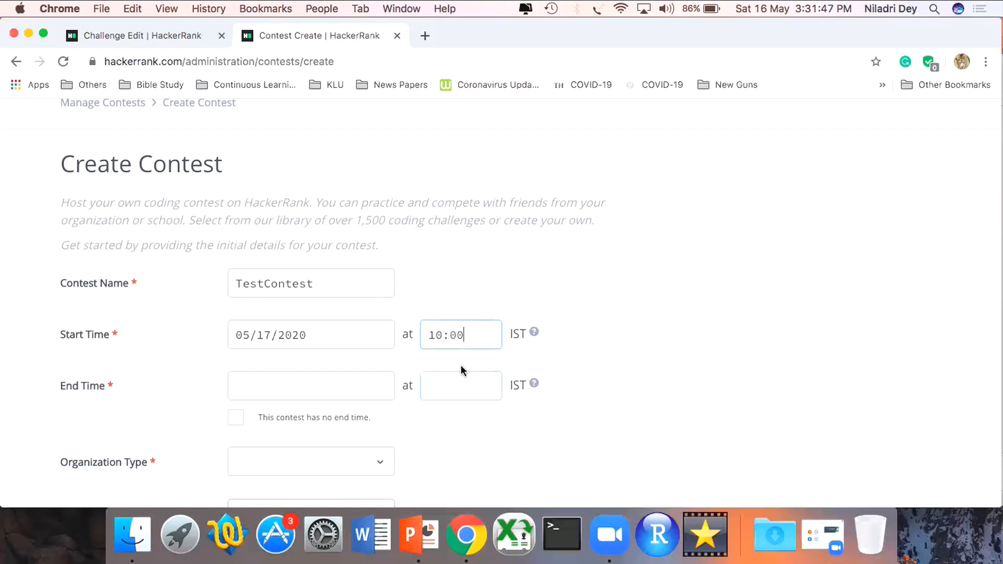
- Set the contest's end time to 05/17/2020 at 12:00
left_click(353, 388)
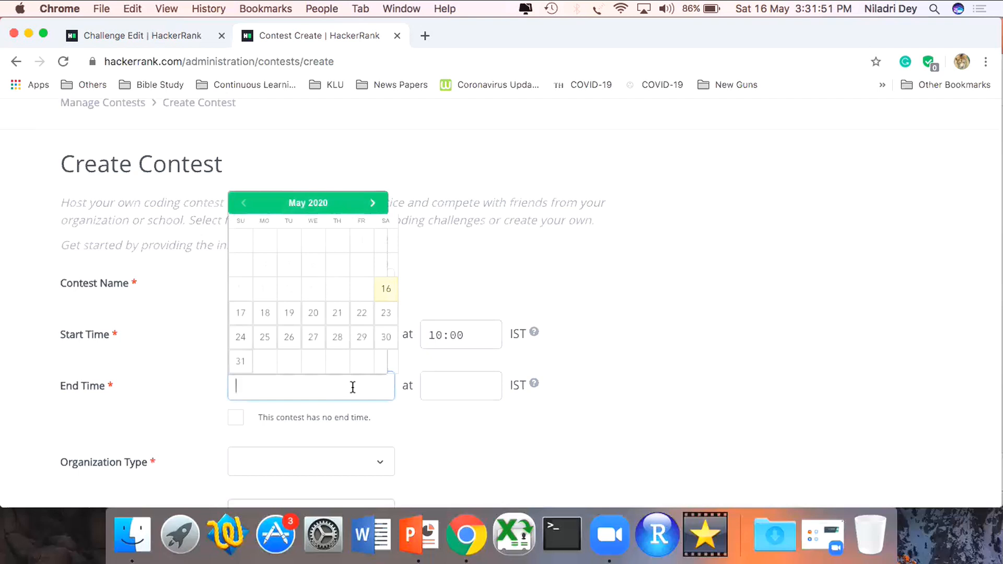
left_click(241, 313)
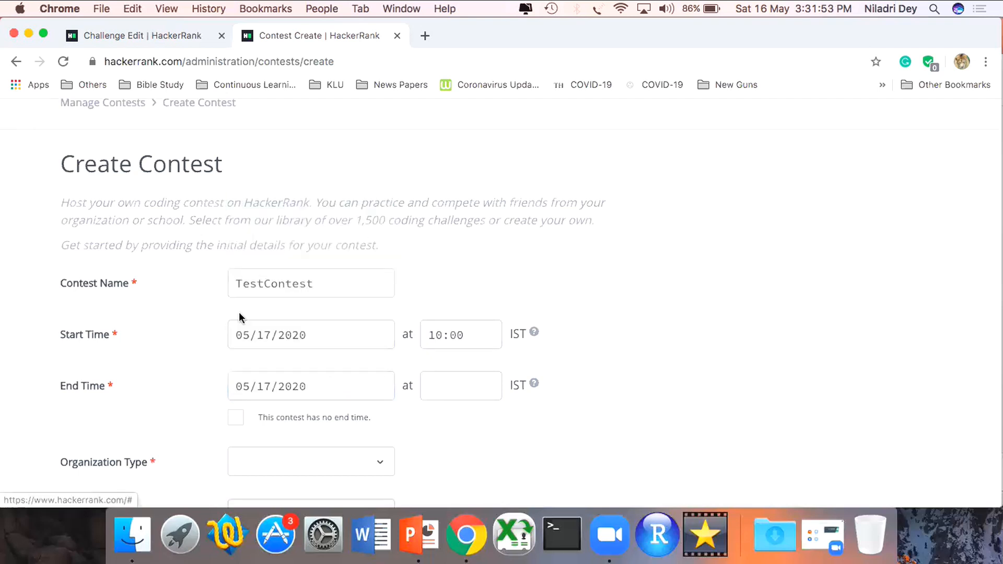
left_click(450, 394)
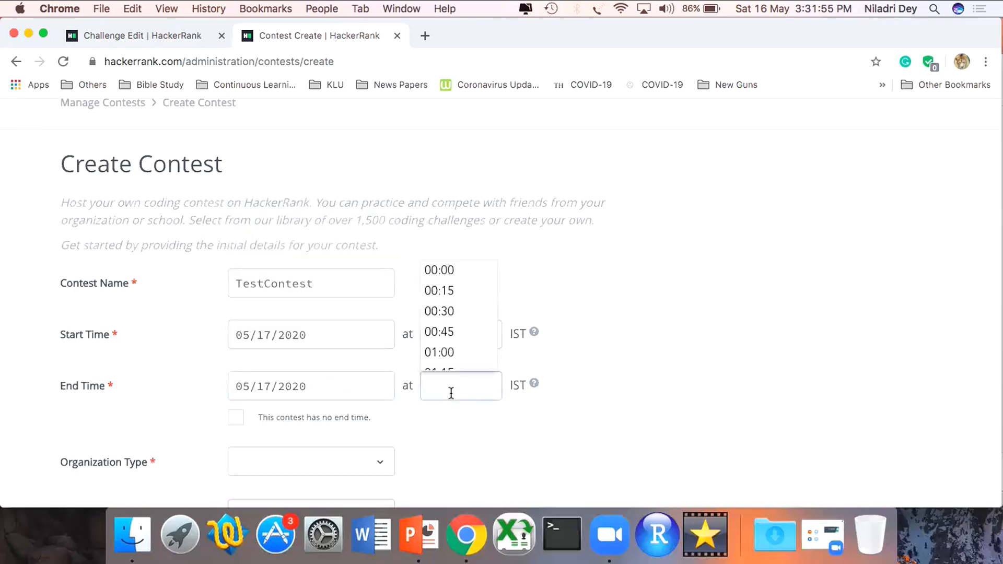
scroll(458, 337, "down", 10)
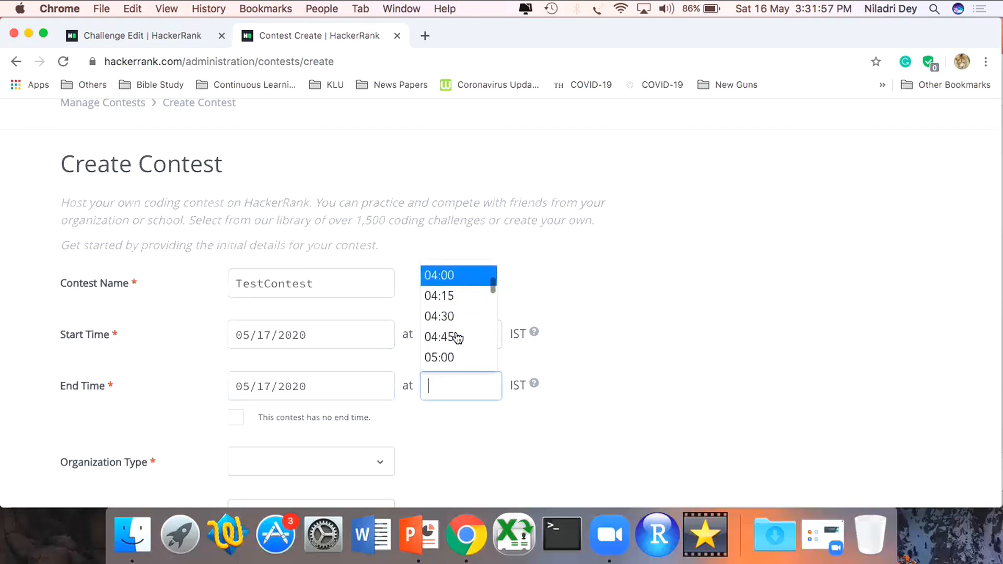
scroll(458, 337, "down", 6)
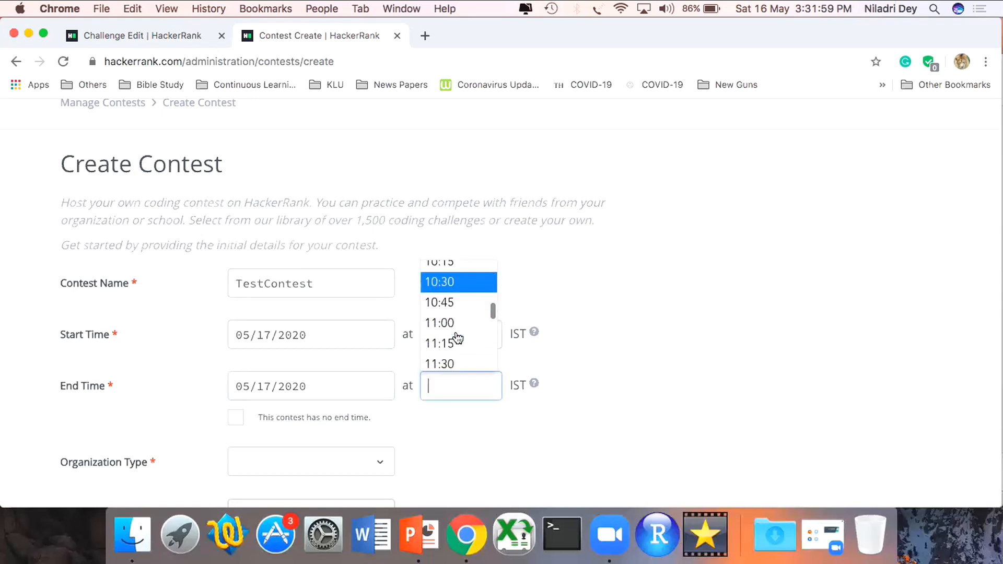
scroll(458, 337, "down", 1)
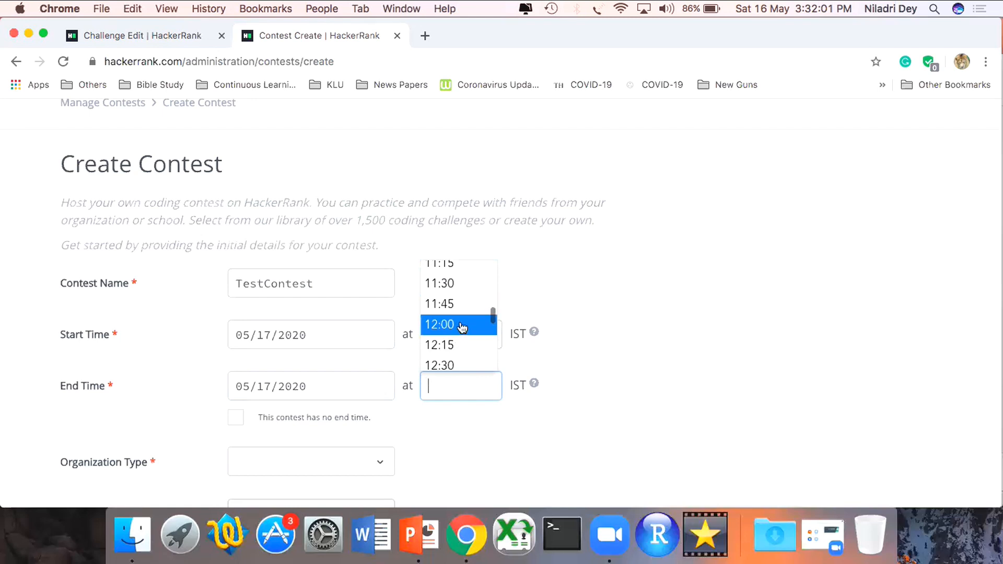
left_click(460, 324)
left_click(691, 348)
- Set the contest's organization type to School
scroll(690, 349, "down", 5)
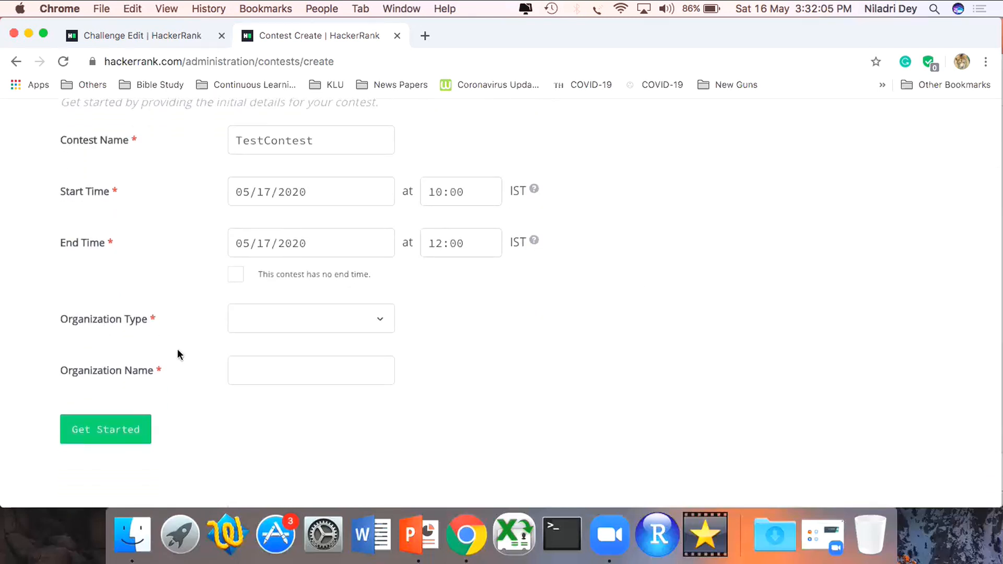
left_click(382, 324)
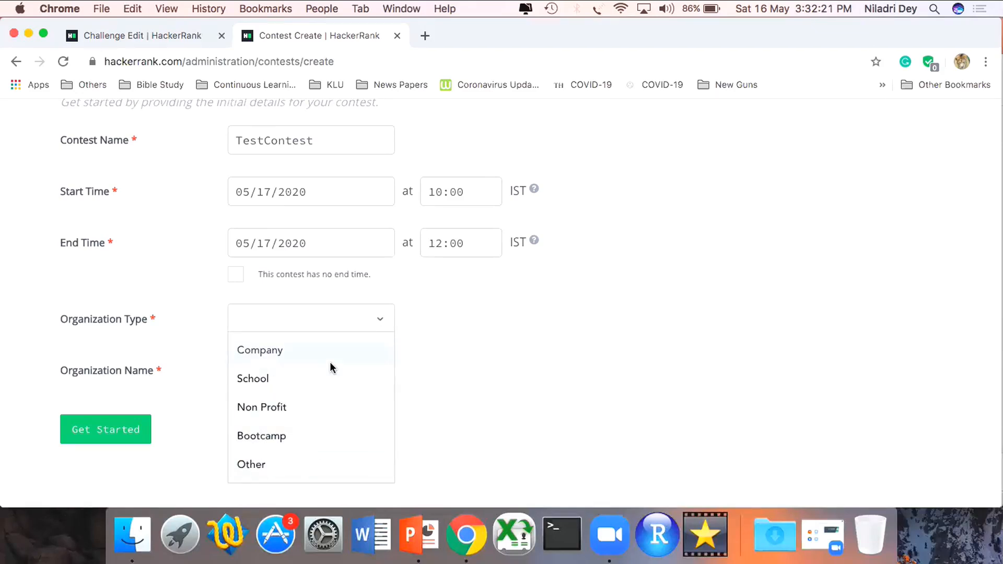
left_click(319, 380)
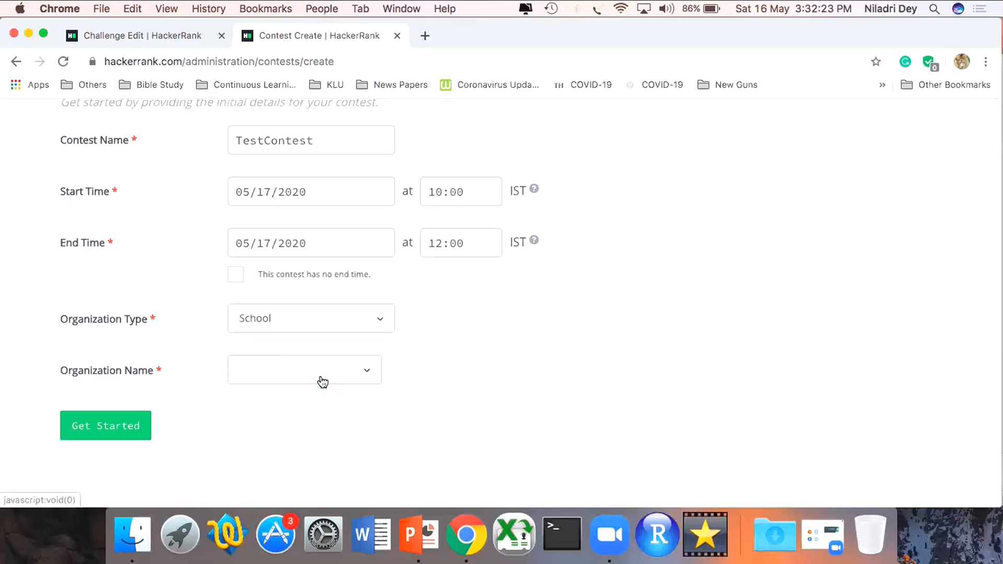
- Search the organization name list for "BVRIT"
left_click(321, 381)
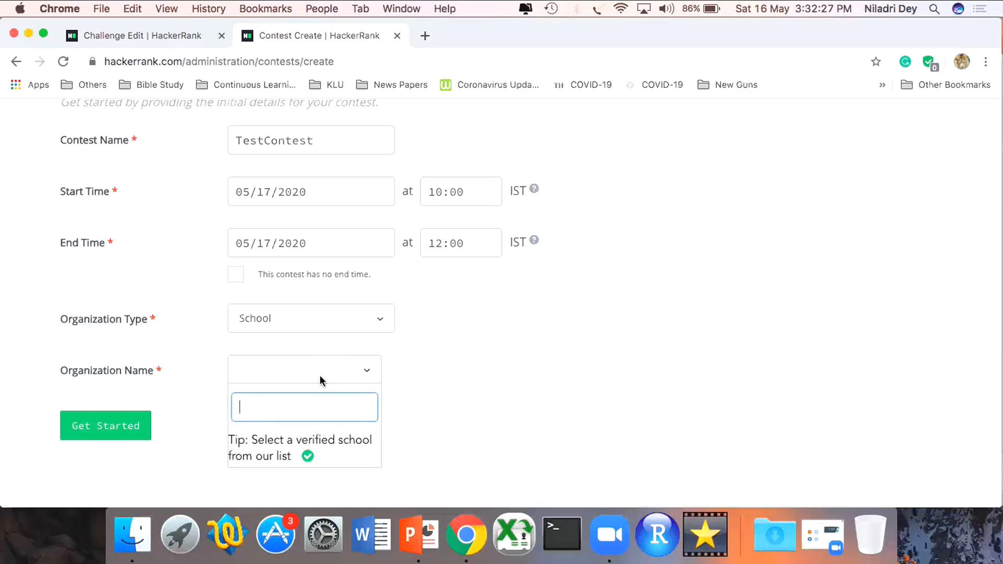
type("BVRIT")
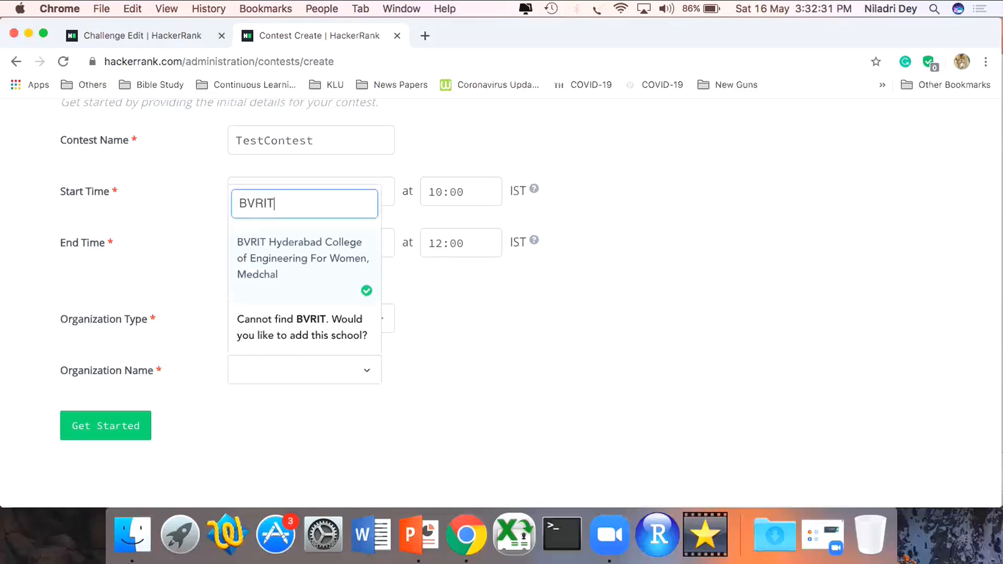
- Change the school search to "B V Raju" and choose BV Raju Institute of Technlogy, Sangareddy as the organization name
key("BackSpace")
key("BackSpace")
key("BackSpace")
key("BackSpace")
type("V Raju")
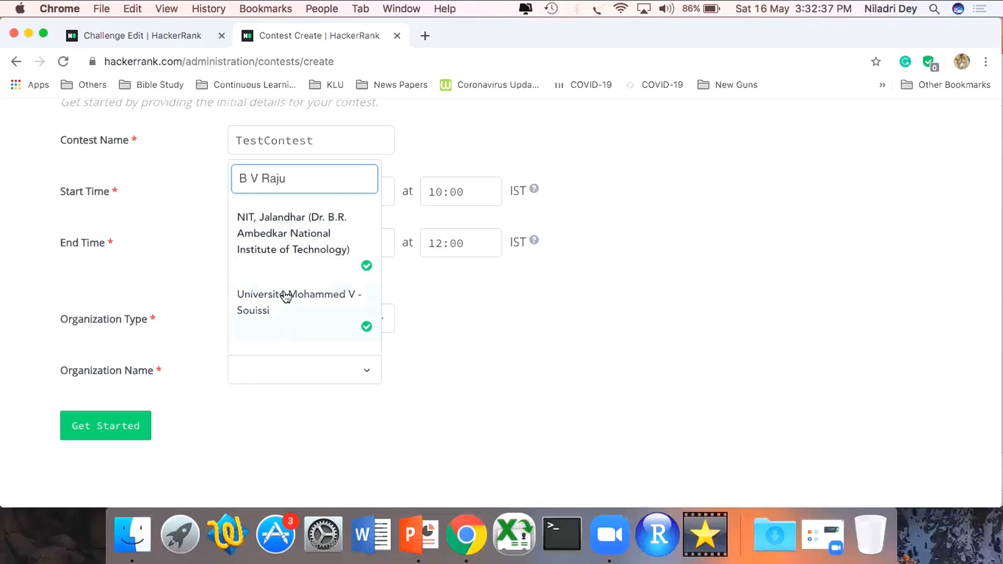
scroll(284, 295, "down", 5)
scroll(286, 297, "down", 4)
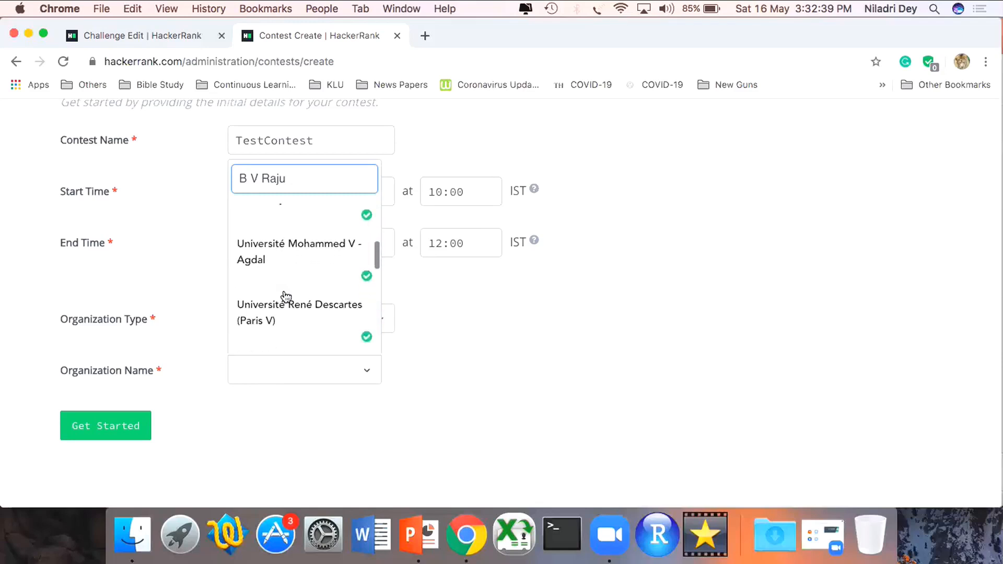
scroll(286, 297, "up", 2)
scroll(286, 297, "down", 4)
scroll(286, 297, "down", 4)
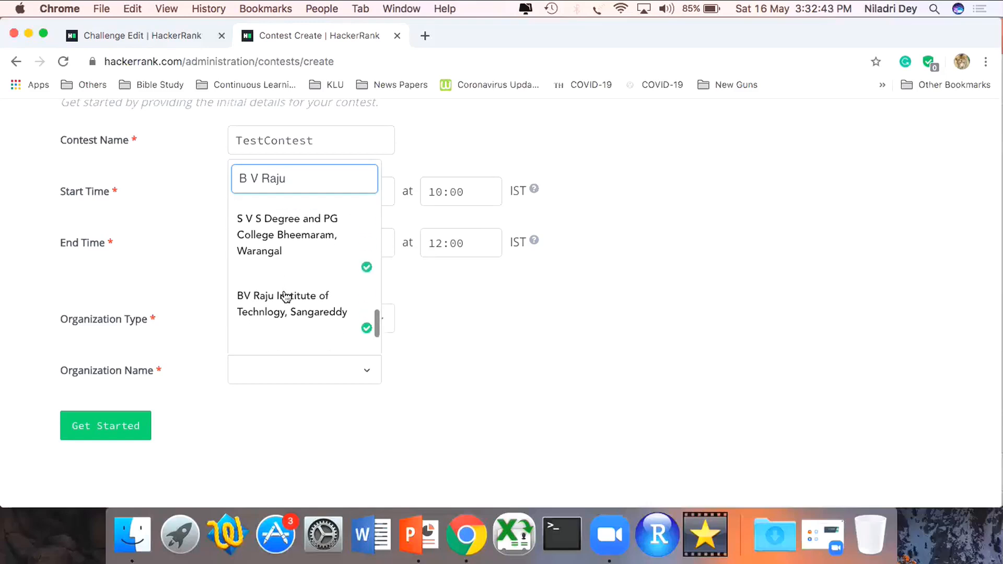
left_click(284, 294)
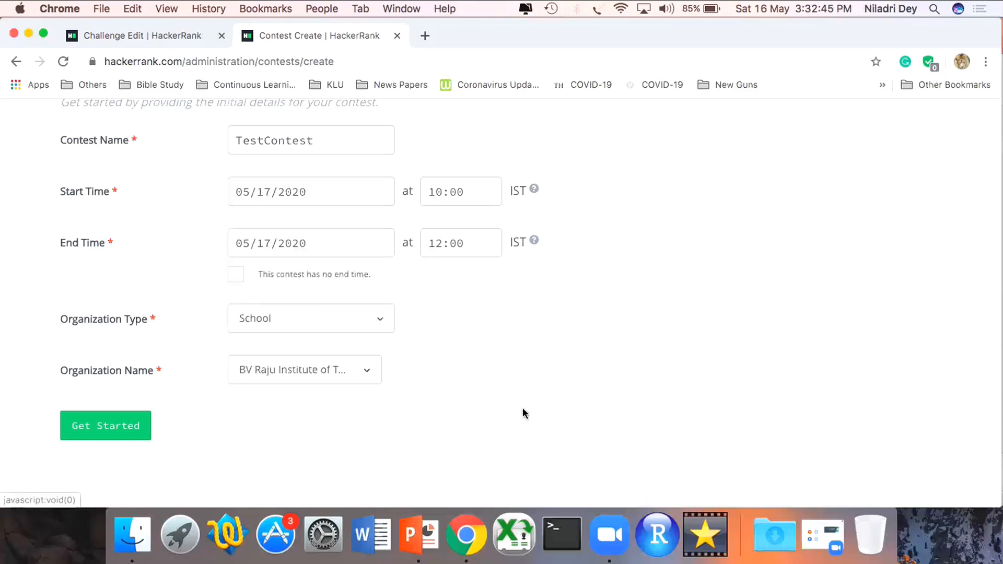
- Check the contest's initial details and submit them to create the contest
scroll(523, 408, "down", 2)
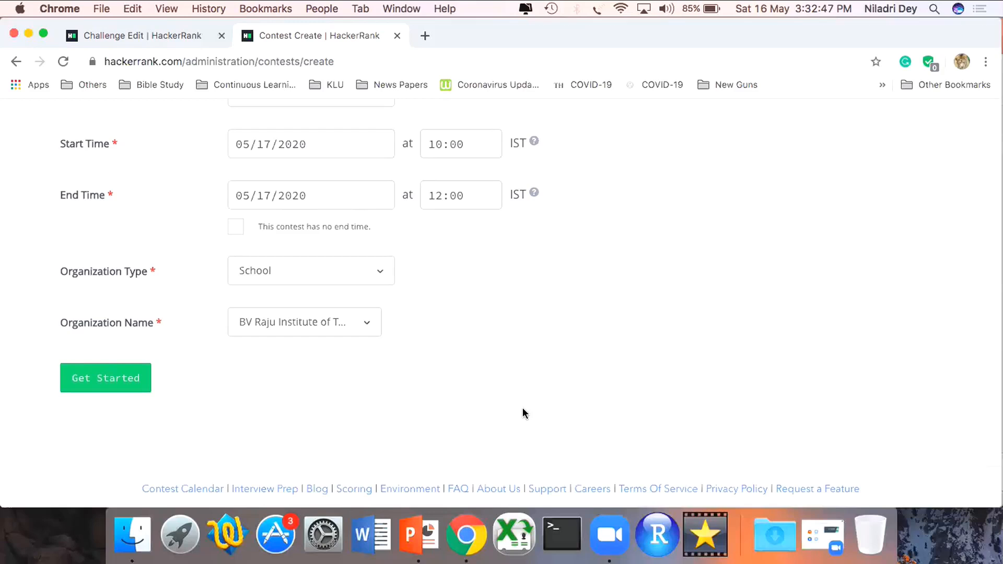
scroll(523, 409, "up", 8)
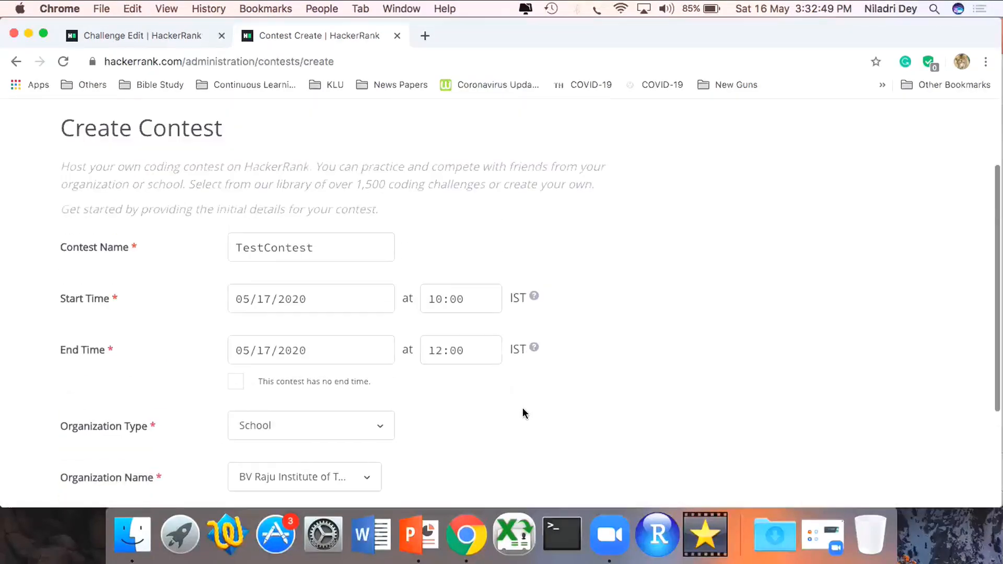
scroll(523, 407, "down", 8)
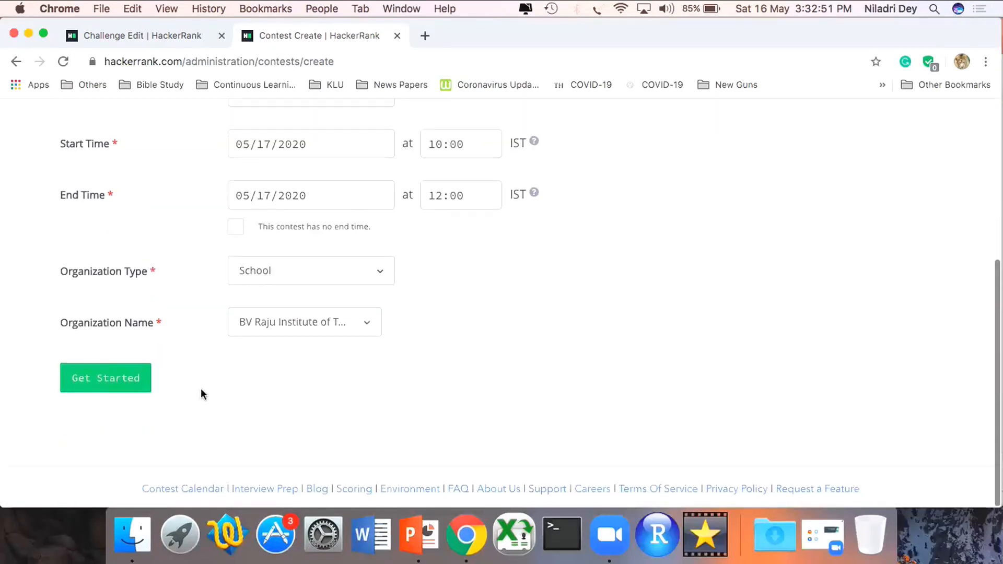
left_click(132, 389)
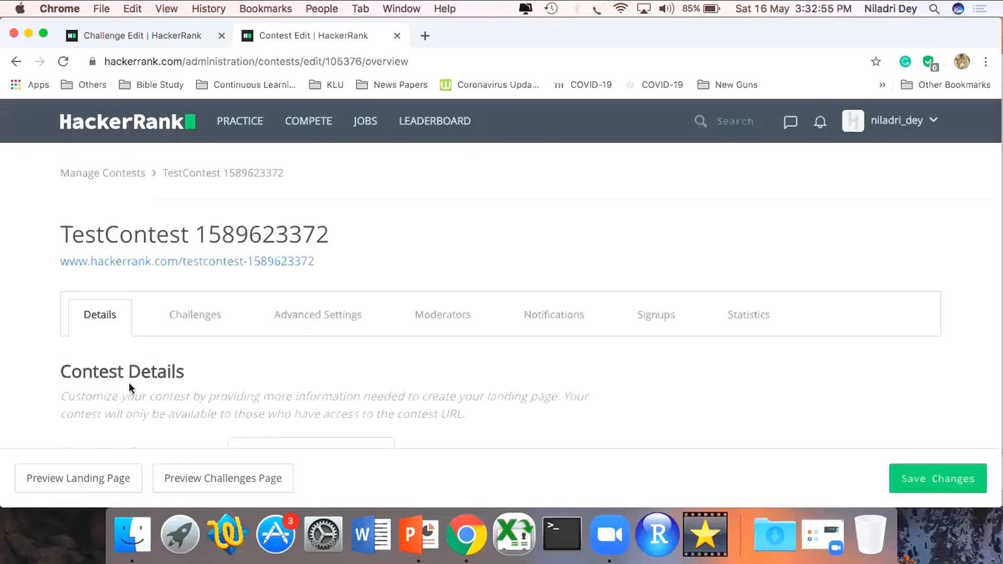
- Review the contest details and the landing page fields for background image, tagline, description, prizes, rules and scoring
scroll(129, 388, "down", 6)
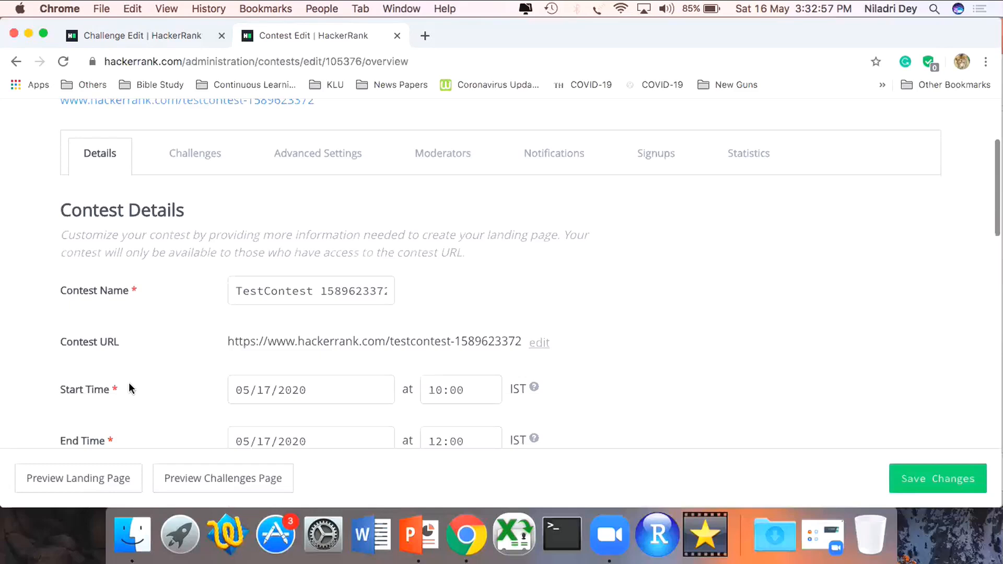
scroll(129, 388, "down", 4)
scroll(130, 387, "down", 7)
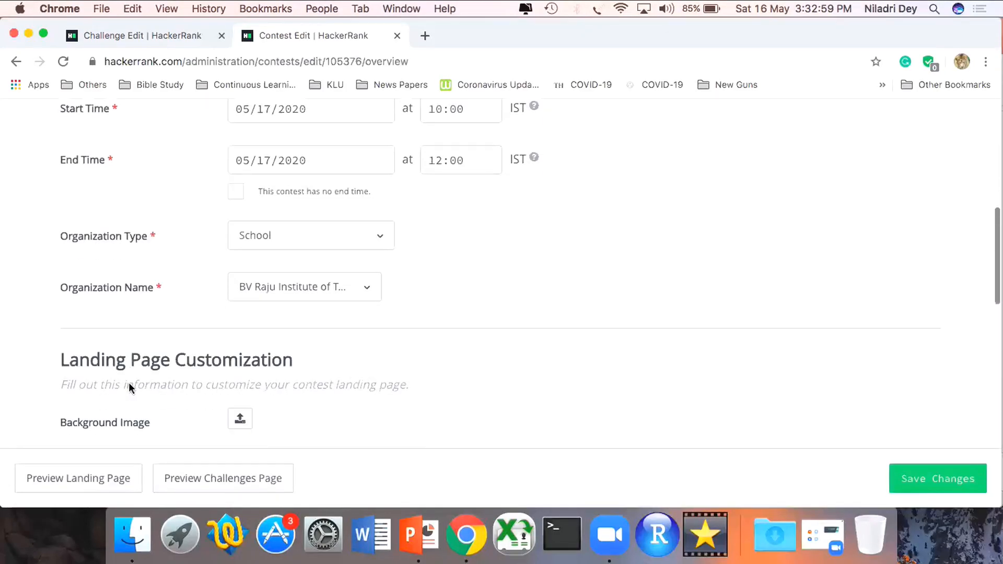
scroll(129, 383, "down", 3)
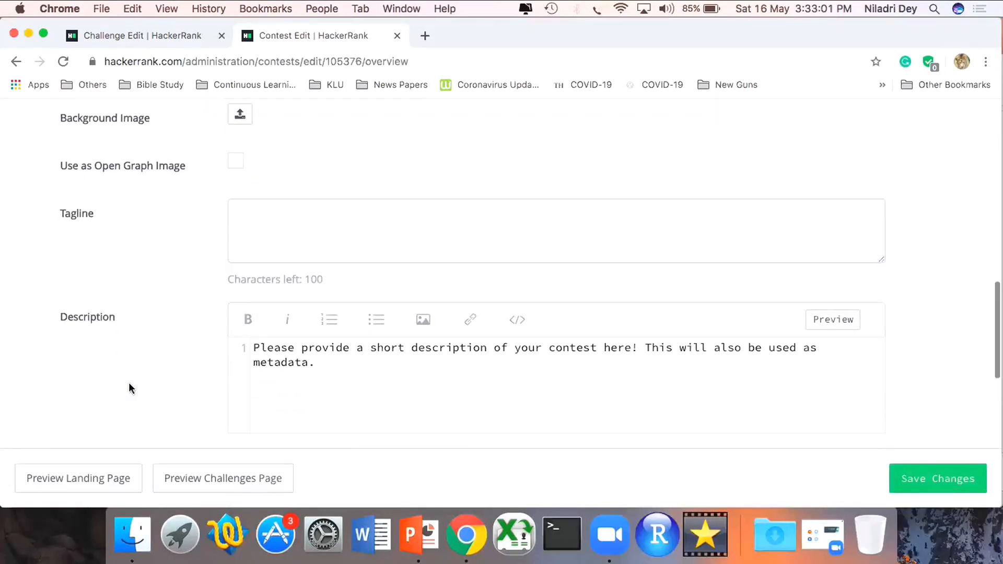
left_click_drag(329, 294, 247, 278)
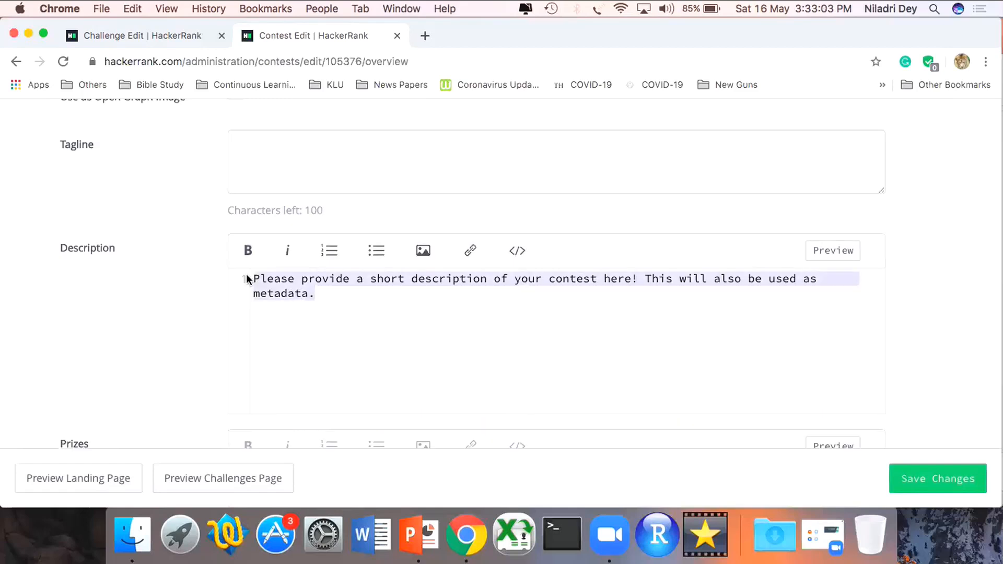
scroll(150, 346, "down", 6)
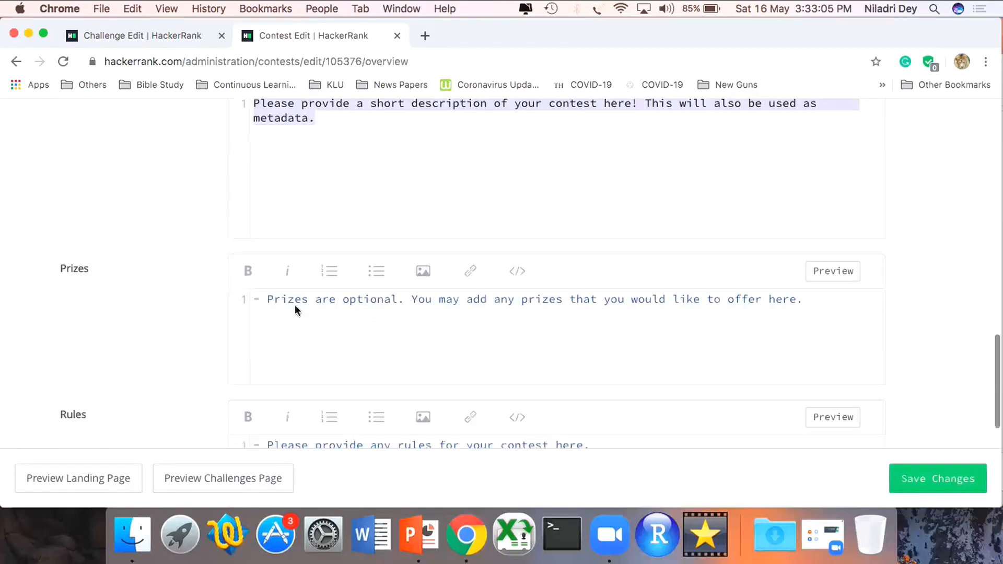
left_click(364, 333)
scroll(364, 328, "down", 8)
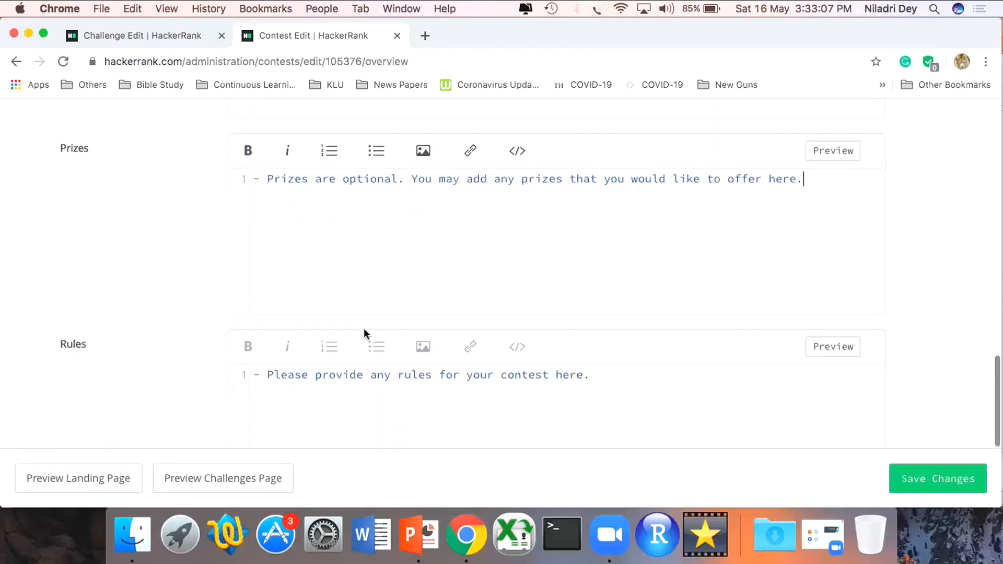
left_click(612, 266)
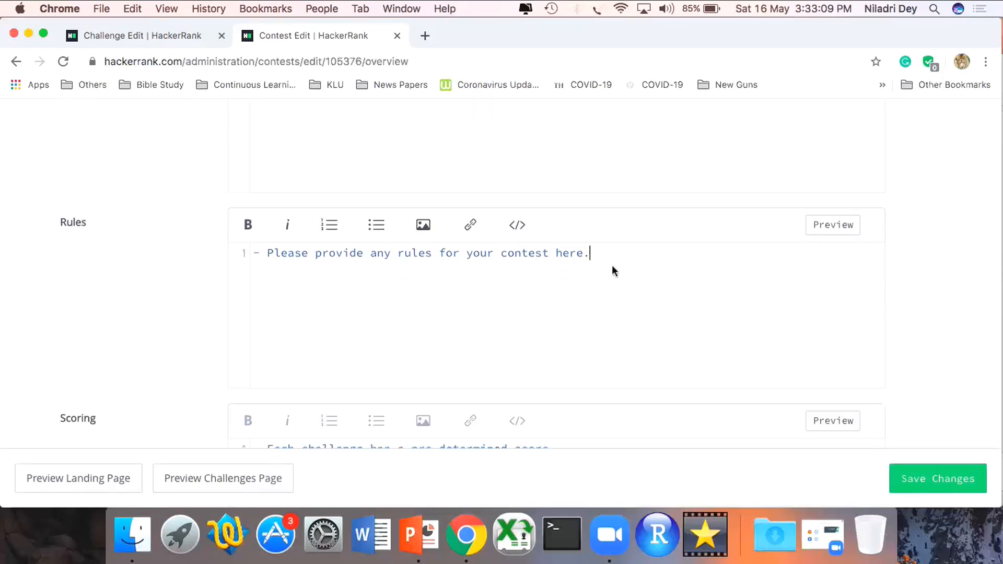
scroll(610, 265, "down", 6)
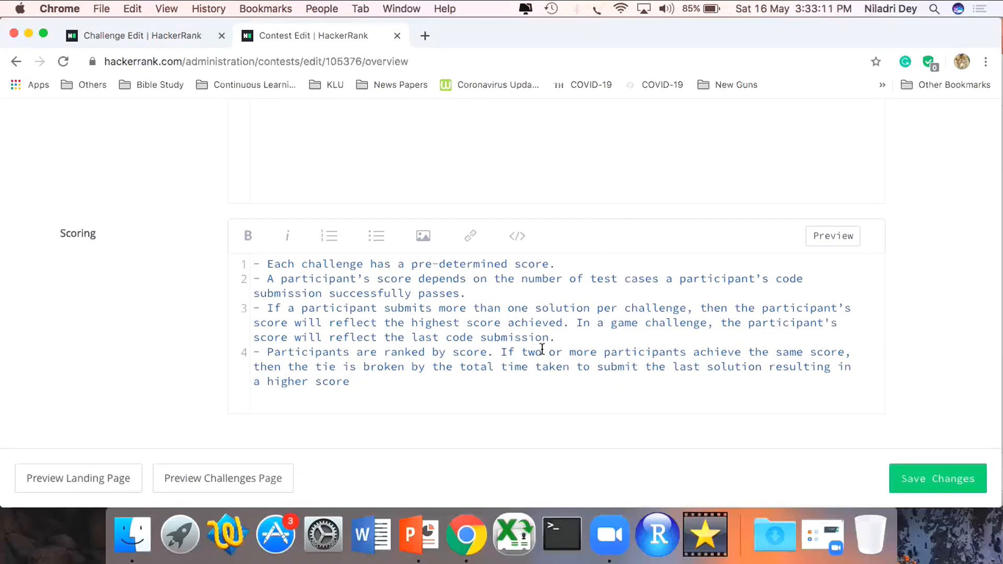
left_click(542, 349)
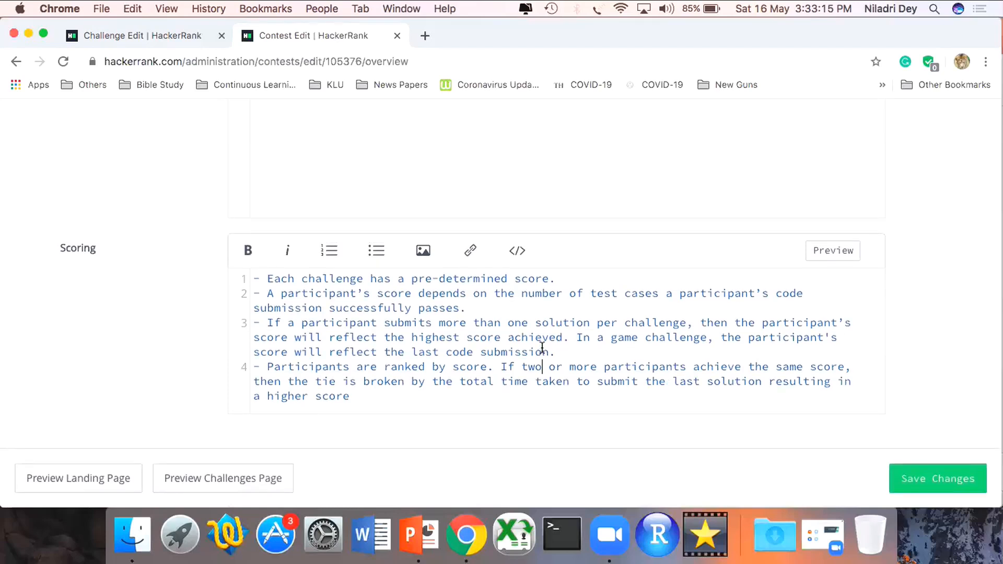
scroll(543, 349, "up", 12)
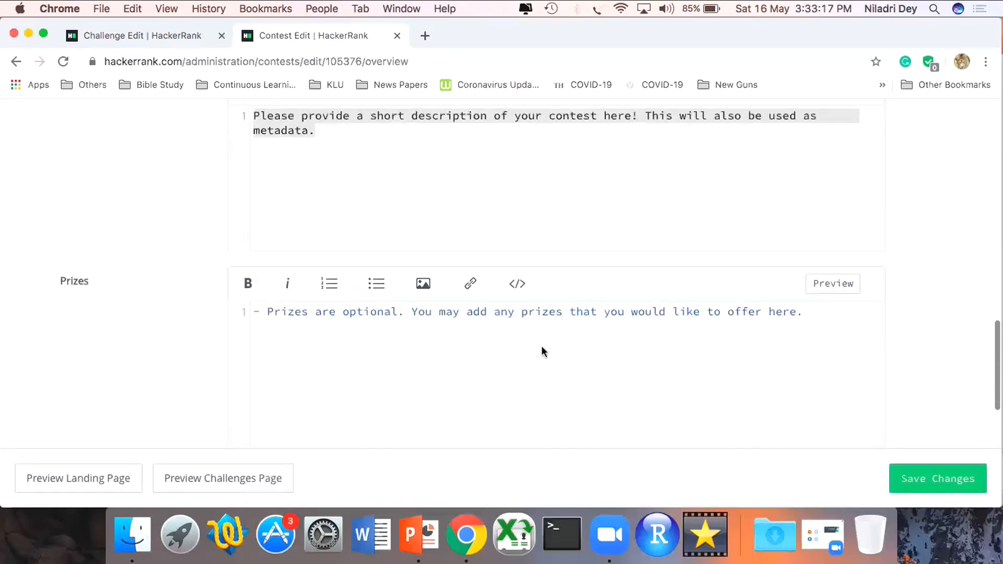
scroll(541, 349, "up", 10)
scroll(542, 350, "up", 5)
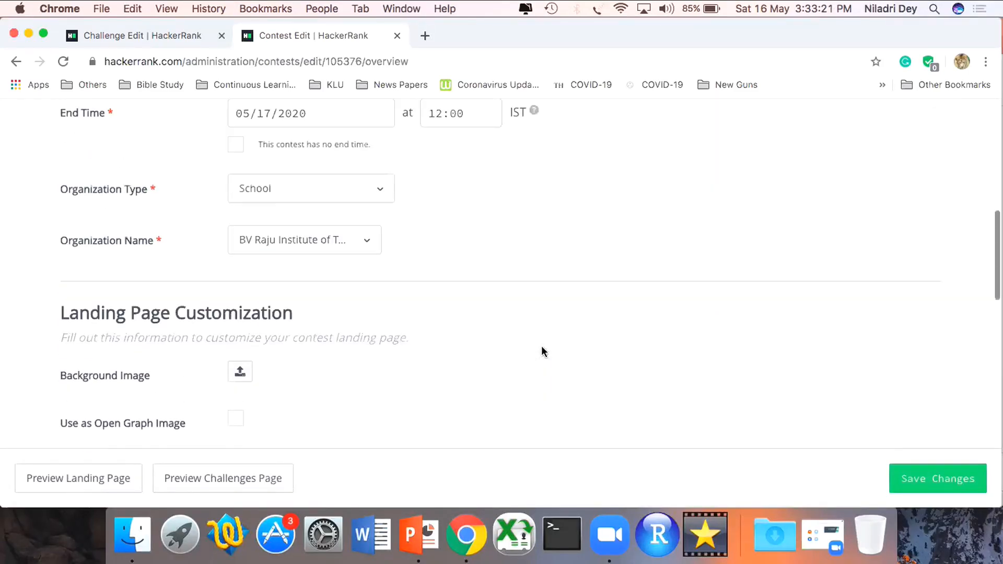
scroll(541, 351, "up", 2)
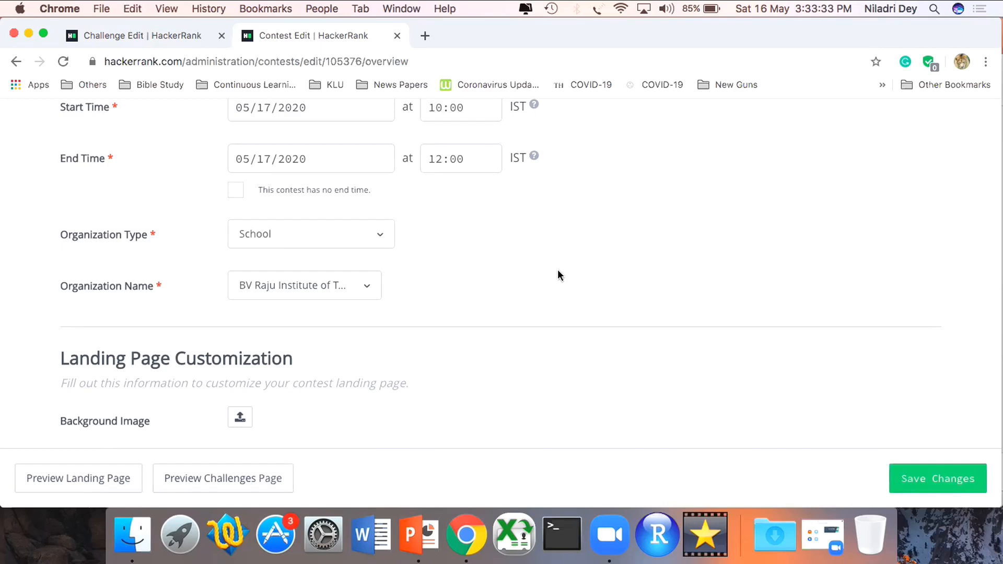
scroll(558, 274, "up", 6)
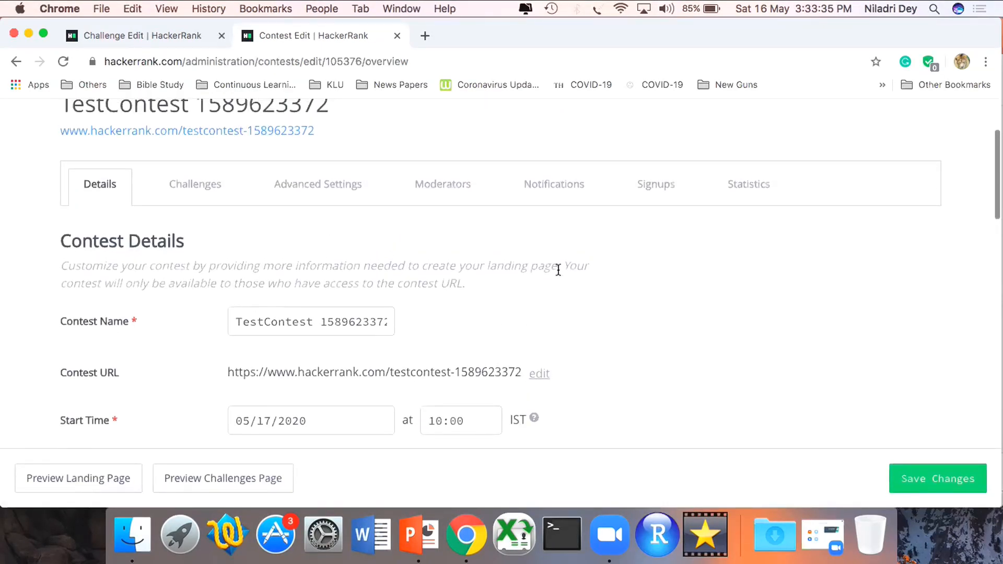
- Open the contest's challenges section and get the challenge name "Test Question - 1" from its edit page
left_click(214, 193)
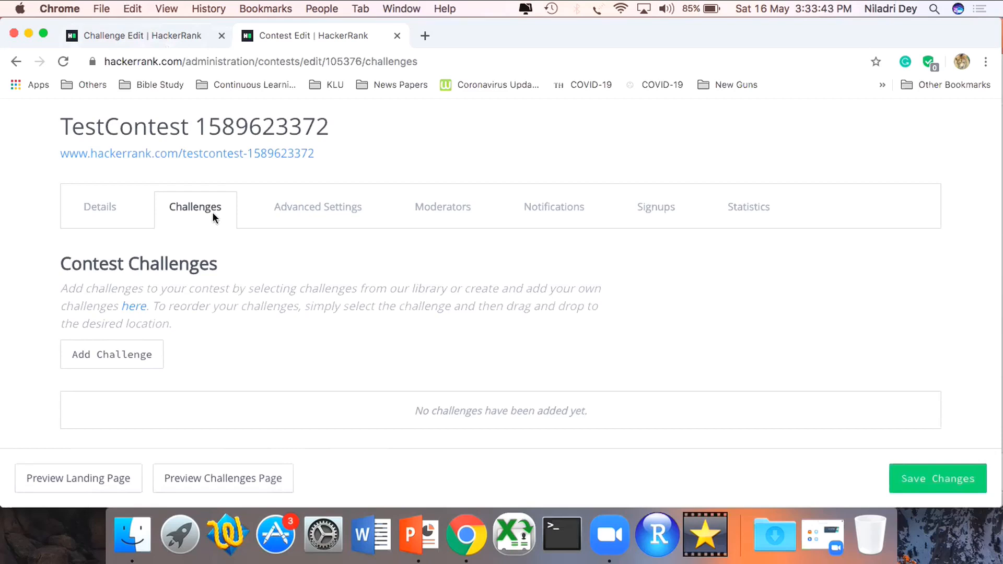
left_click(162, 36)
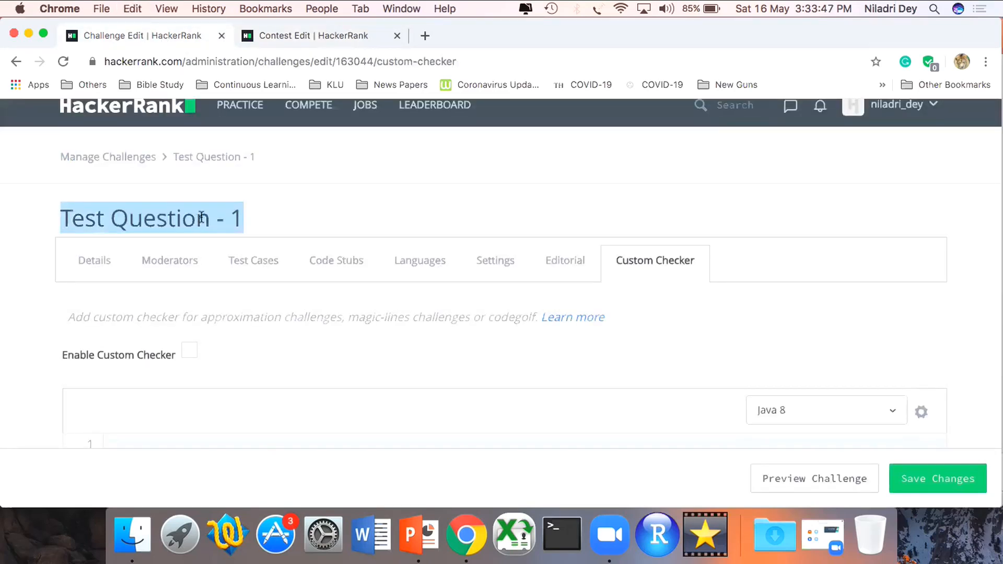
left_click(304, 41)
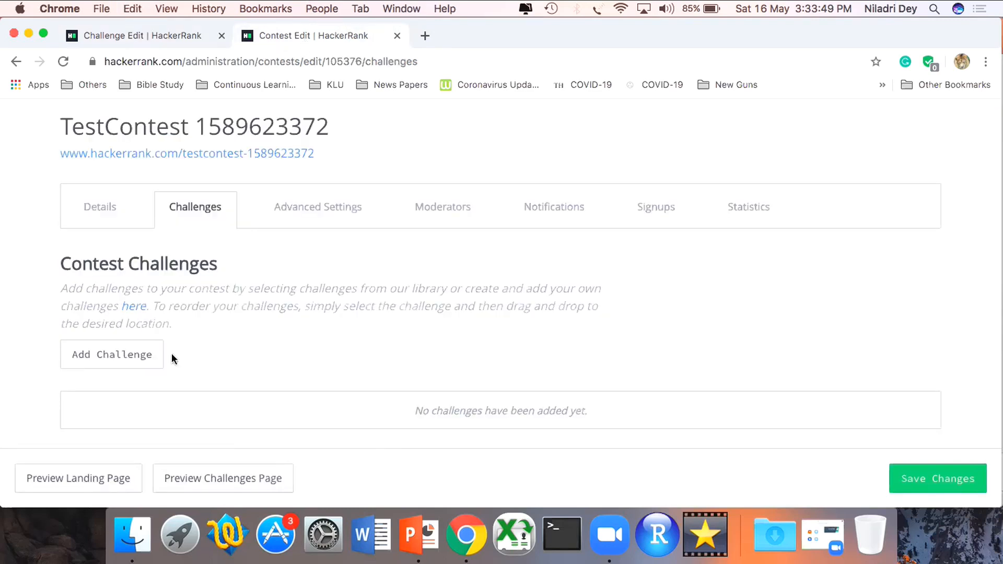
- Add the challenge "Test Question - 1" (test-question-1-4) to the contest with a max score of 100
left_click(145, 354)
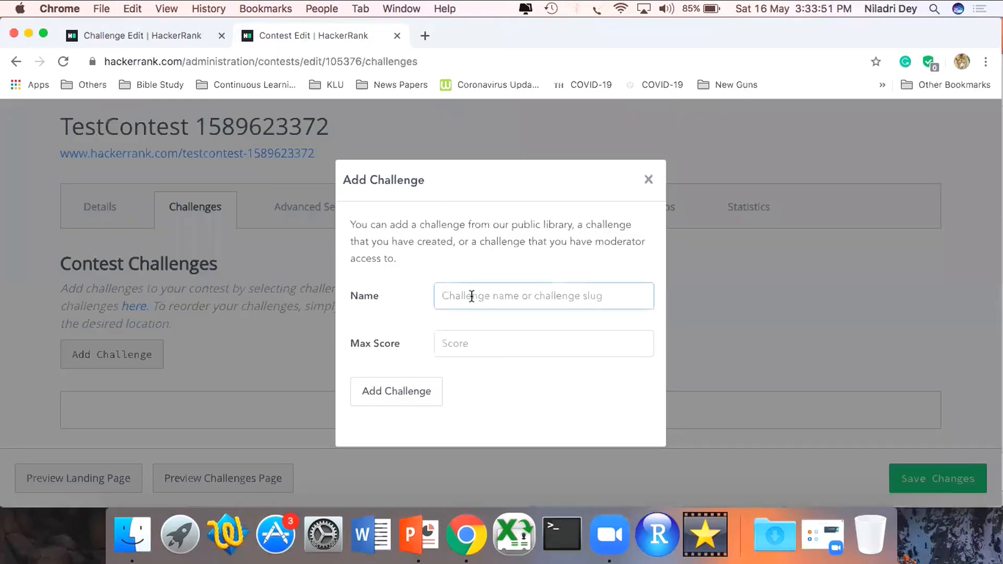
type("Test Question - 1")
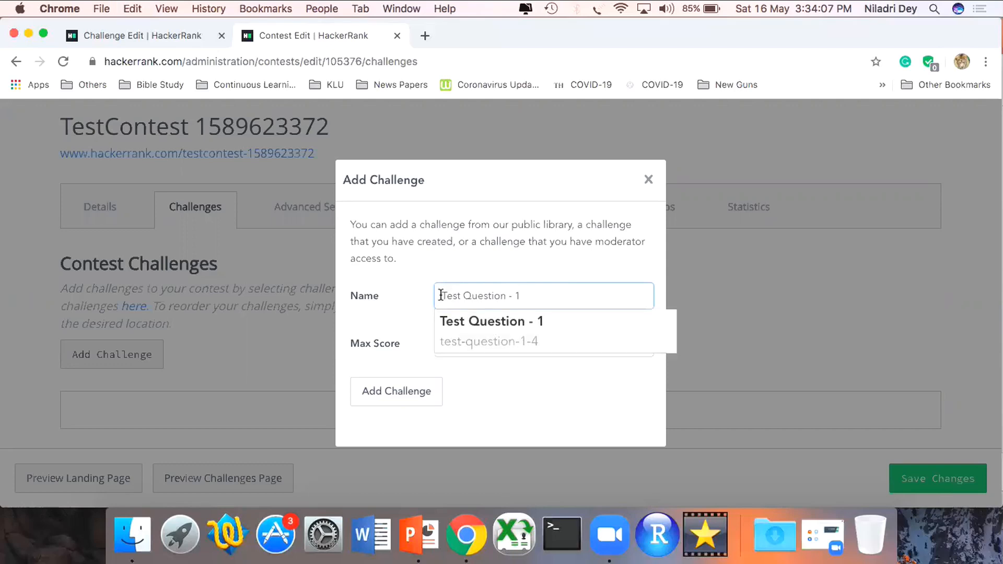
left_click(462, 324)
left_click(464, 345)
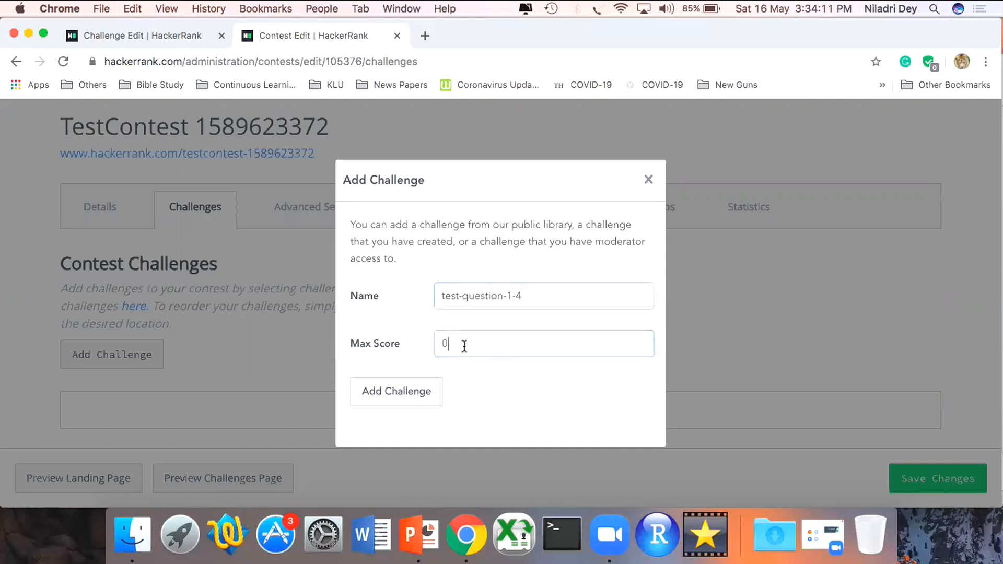
key("BackSpace")
type("100")
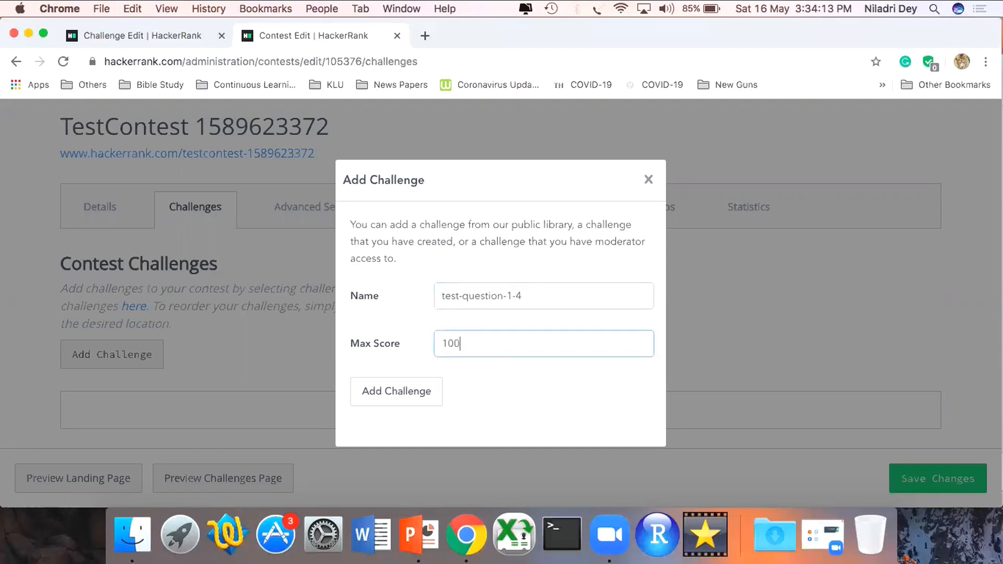
left_click(423, 403)
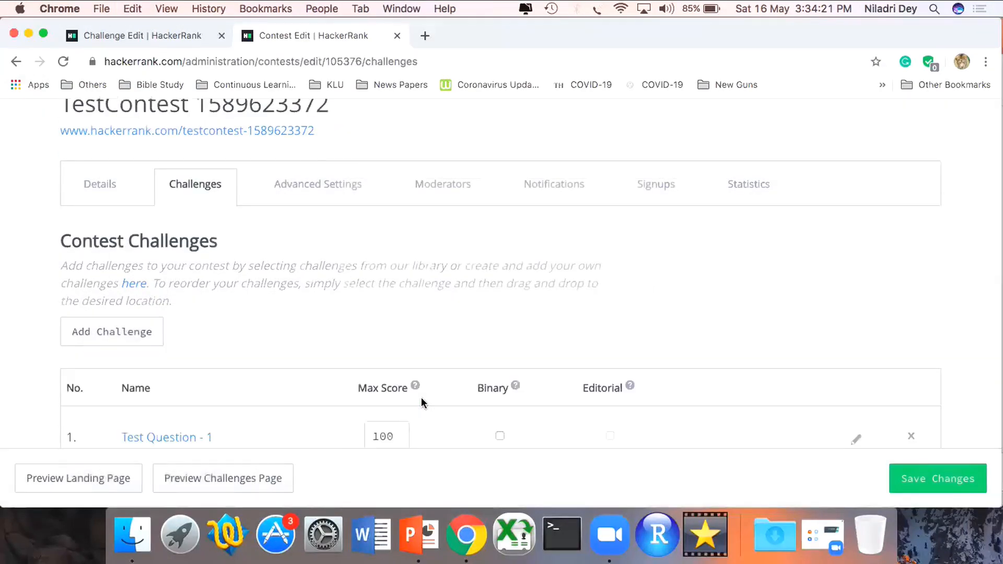
scroll(421, 397, "down", 1)
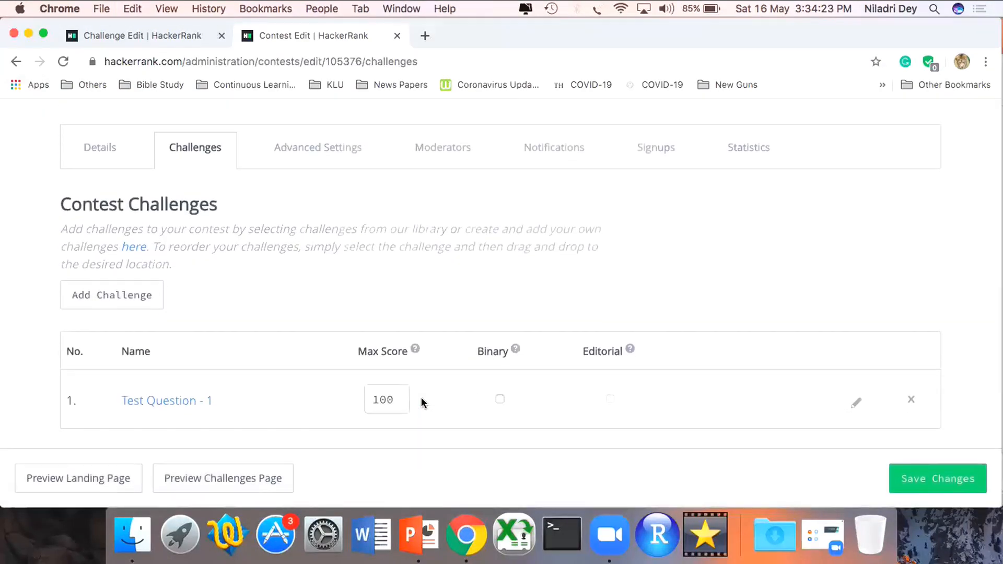
- Examine the contest's advanced leaderboard and forum settings, its moderators, the notification form and the signups list
left_click(337, 153)
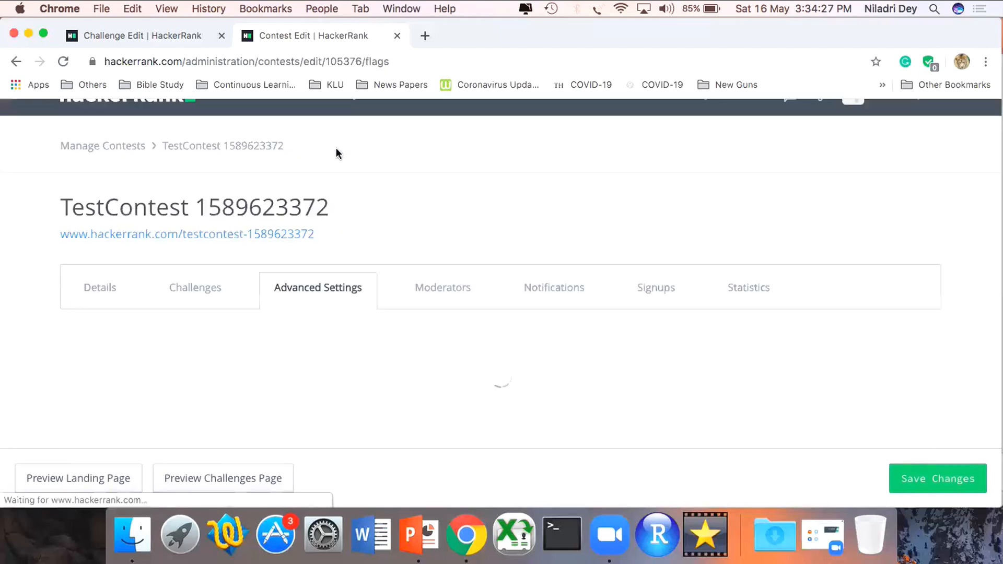
scroll(569, 382, "down", 3)
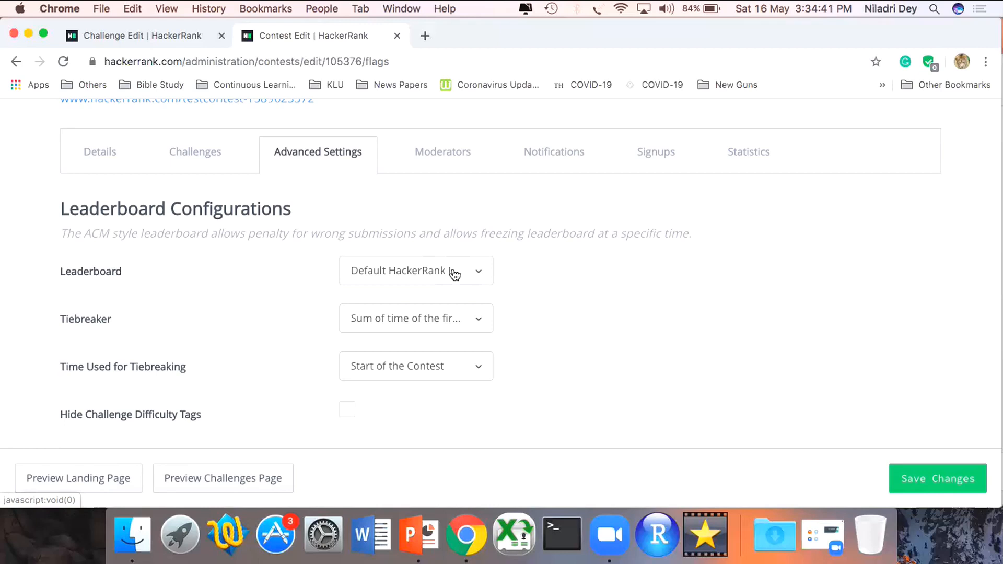
scroll(608, 343, "down", 3)
scroll(608, 340, "down", 5)
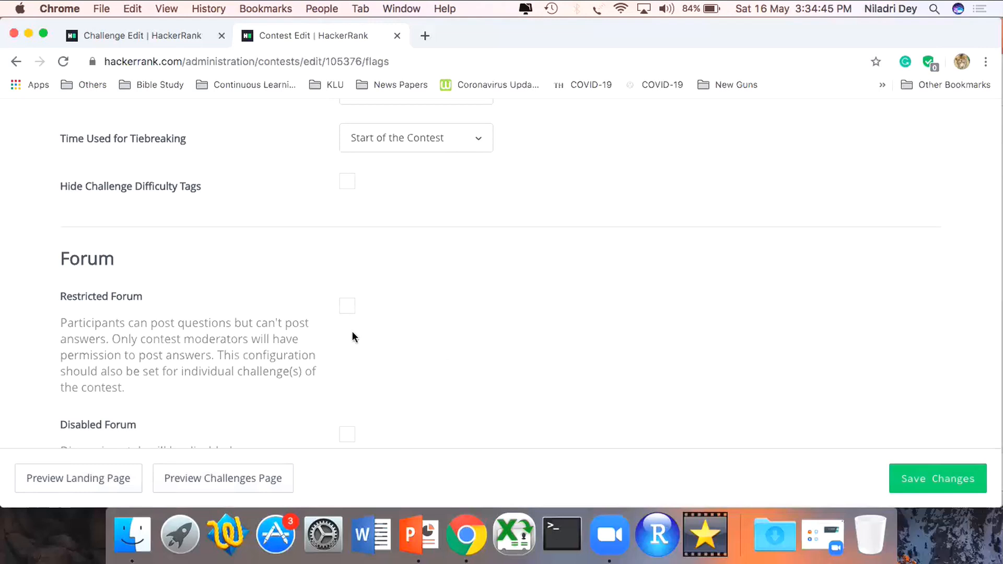
scroll(393, 384, "down", 1)
scroll(393, 384, "up", 5)
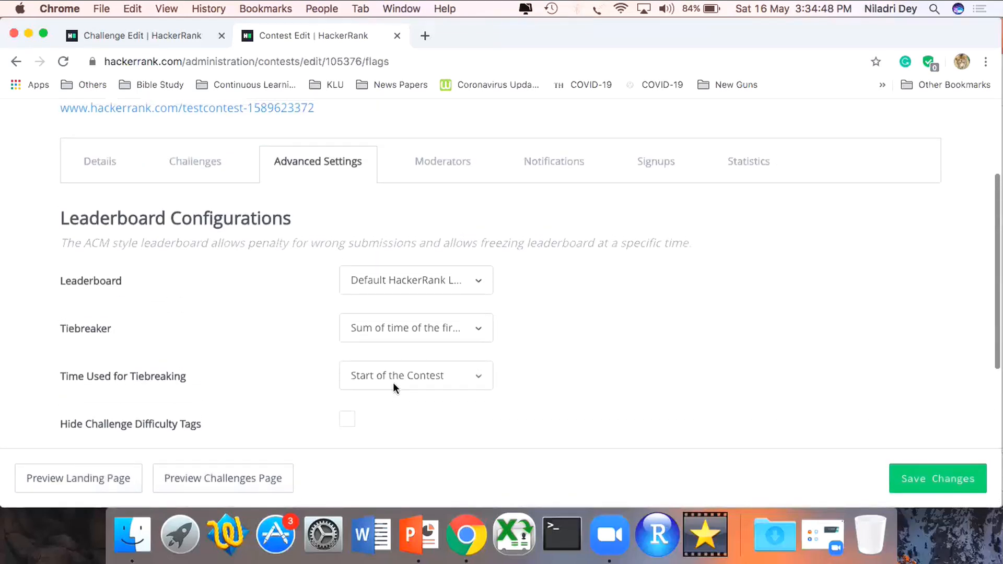
left_click(444, 177)
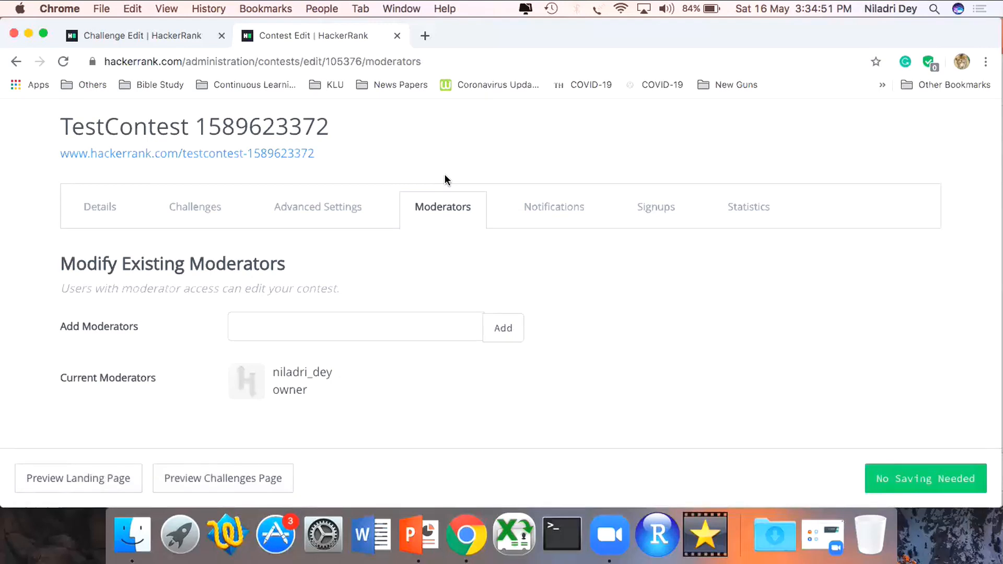
left_click(557, 212)
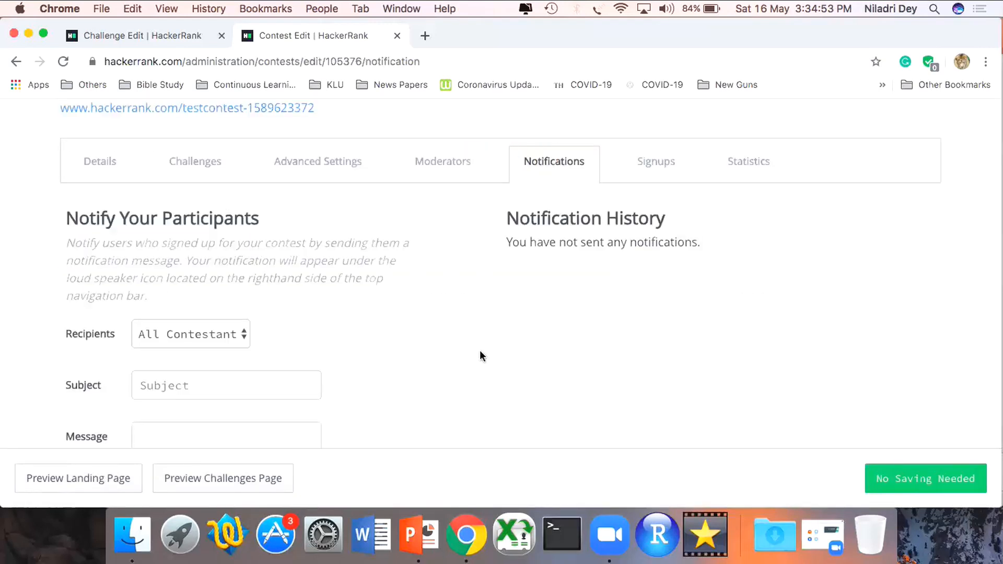
scroll(480, 353, "down", 5)
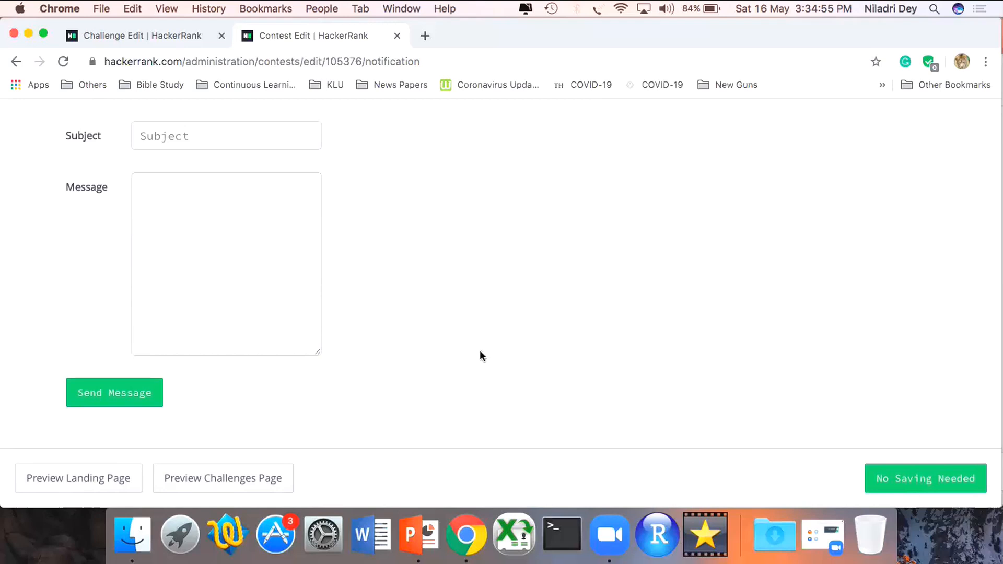
scroll(479, 353, "up", 5)
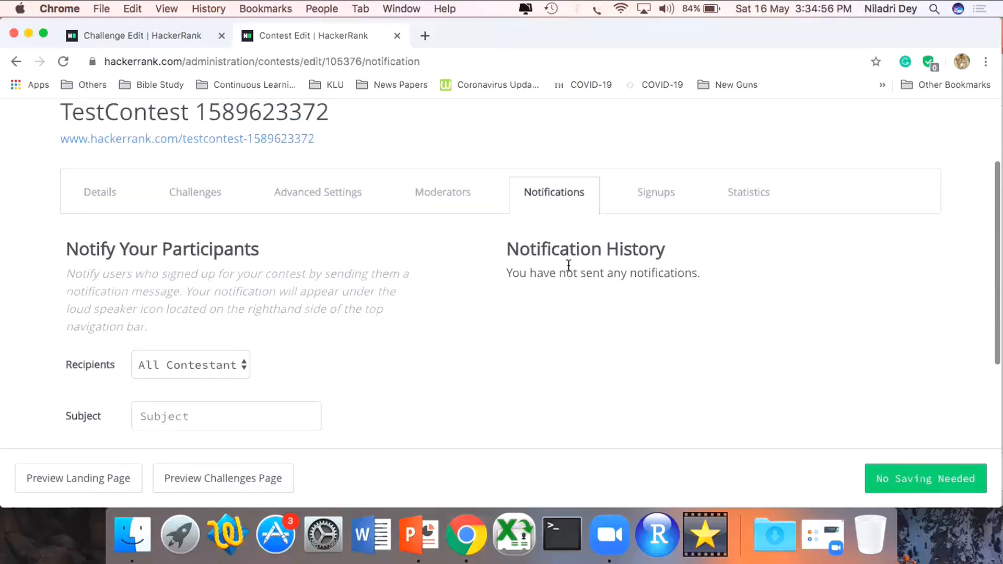
left_click(657, 191)
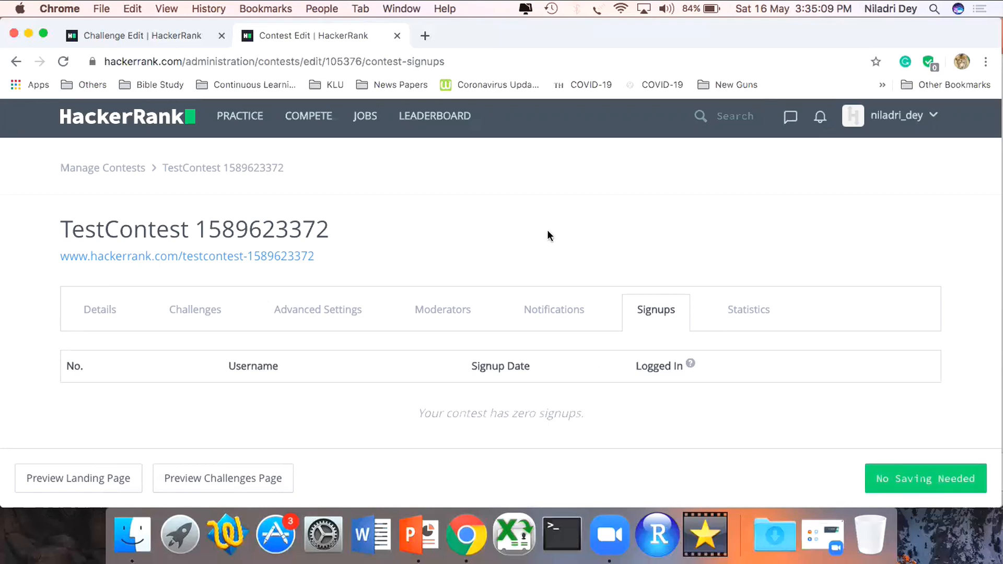
- Copy the contest's web address shown beneath its title
right_click(279, 258)
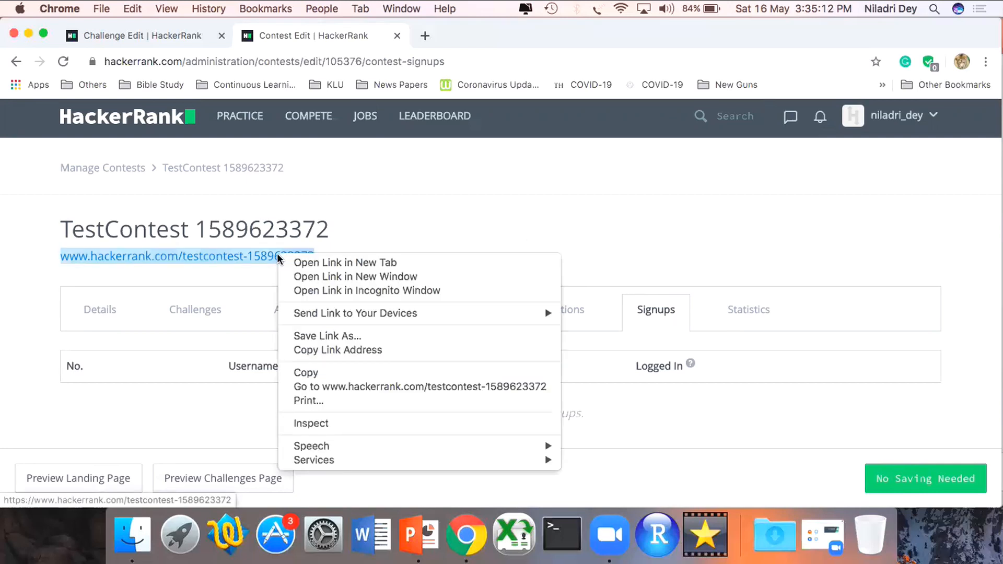
left_click(315, 373)
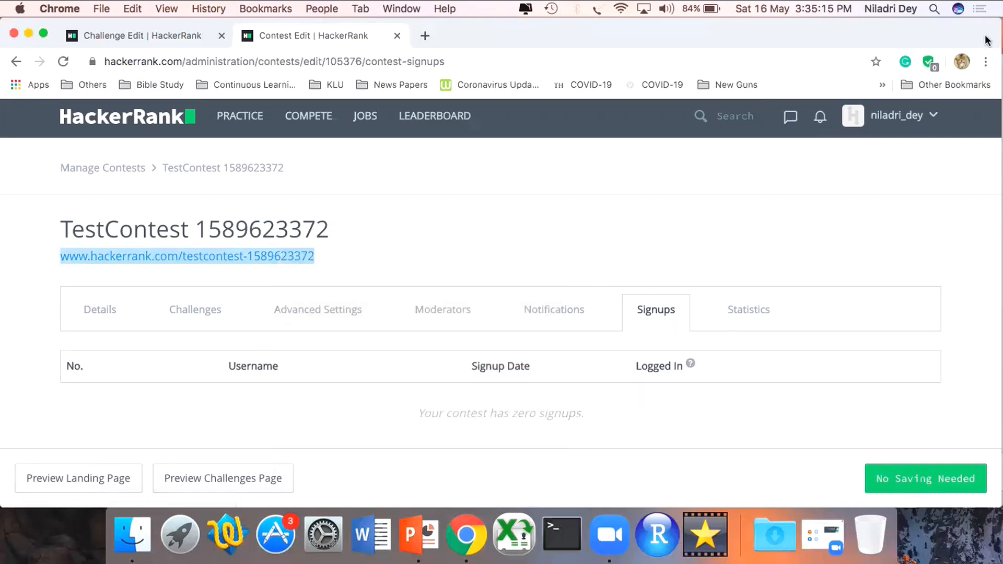
left_click(985, 61)
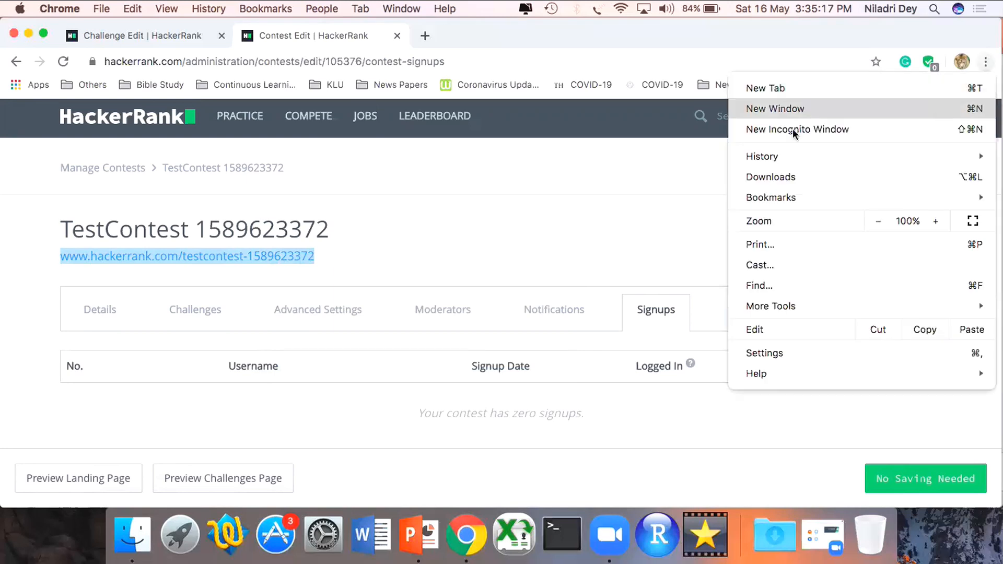
left_click(414, 218)
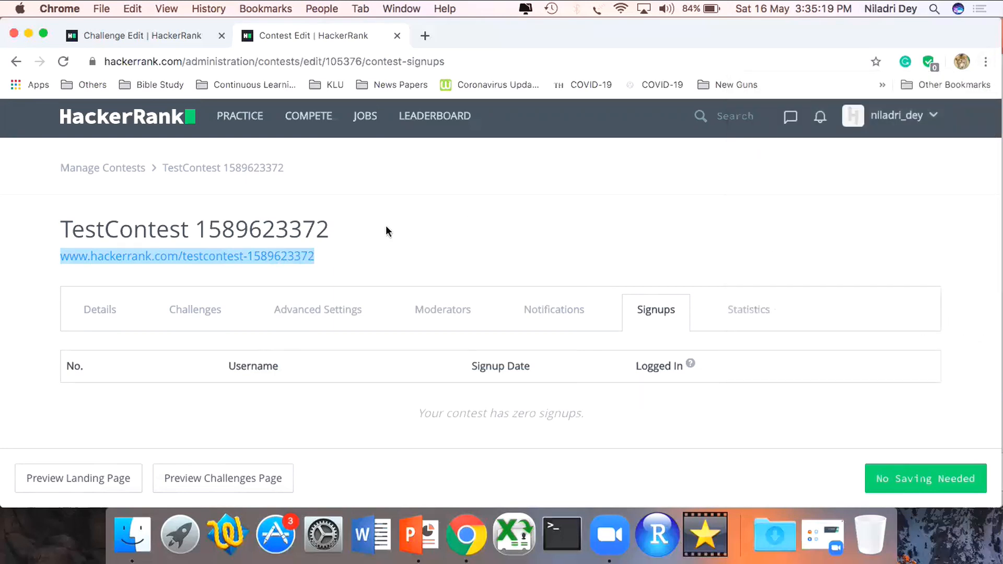
- Sign up for TestContest on its public landing page and continue to the practice area
left_click(277, 256)
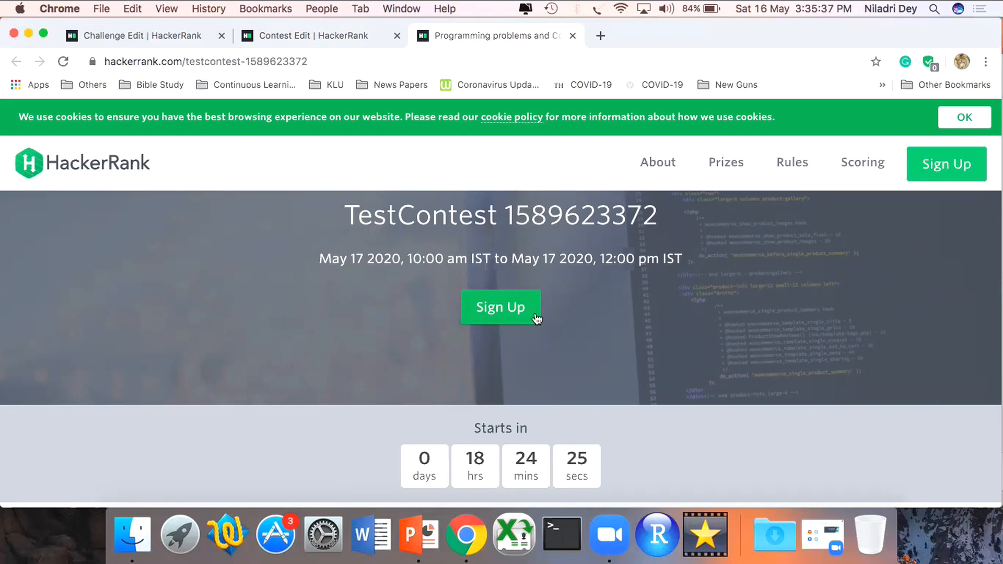
left_click(510, 313)
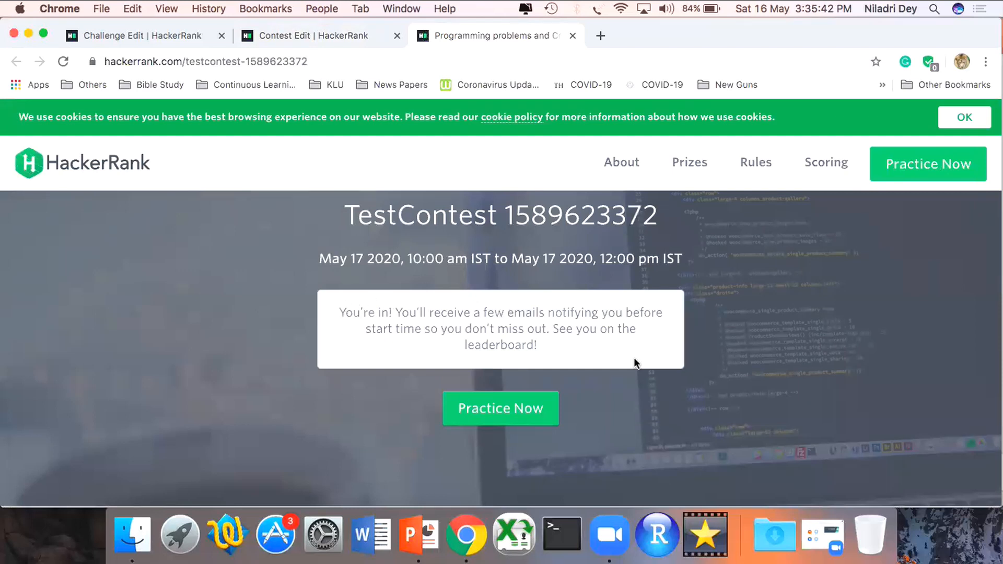
triple_click(505, 331)
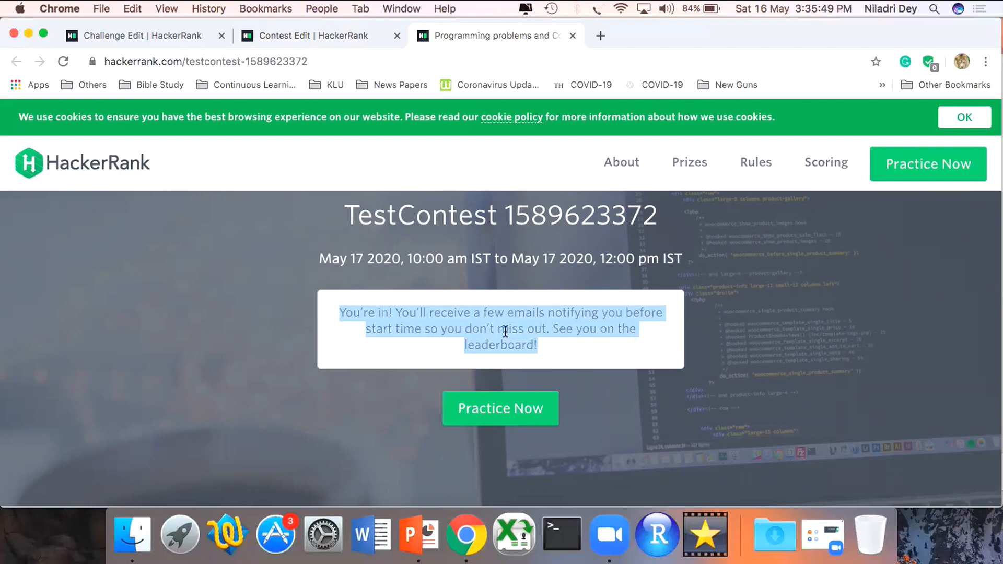
left_click(506, 408)
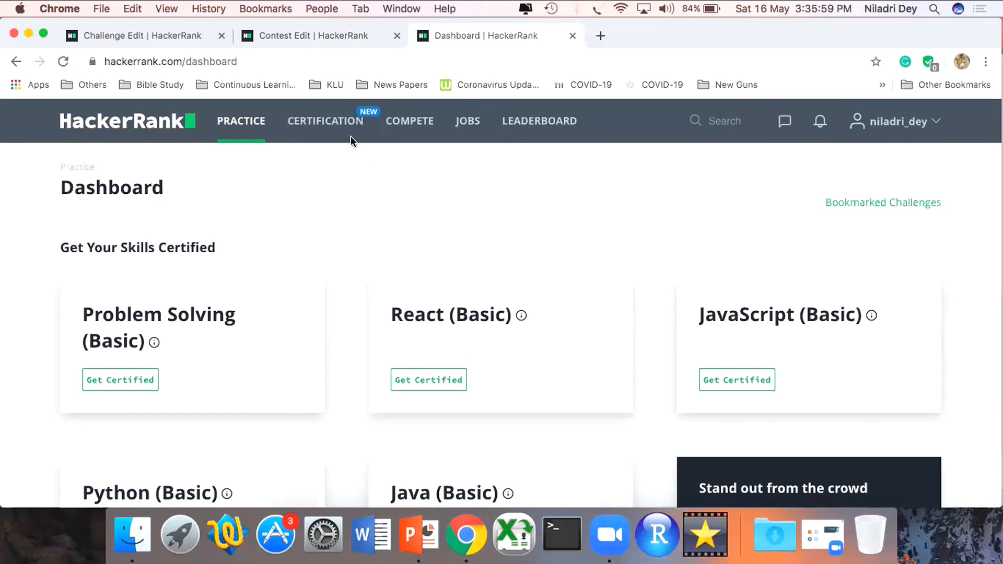
- Return to the contest's edit page and preview its challenges page
left_click(333, 42)
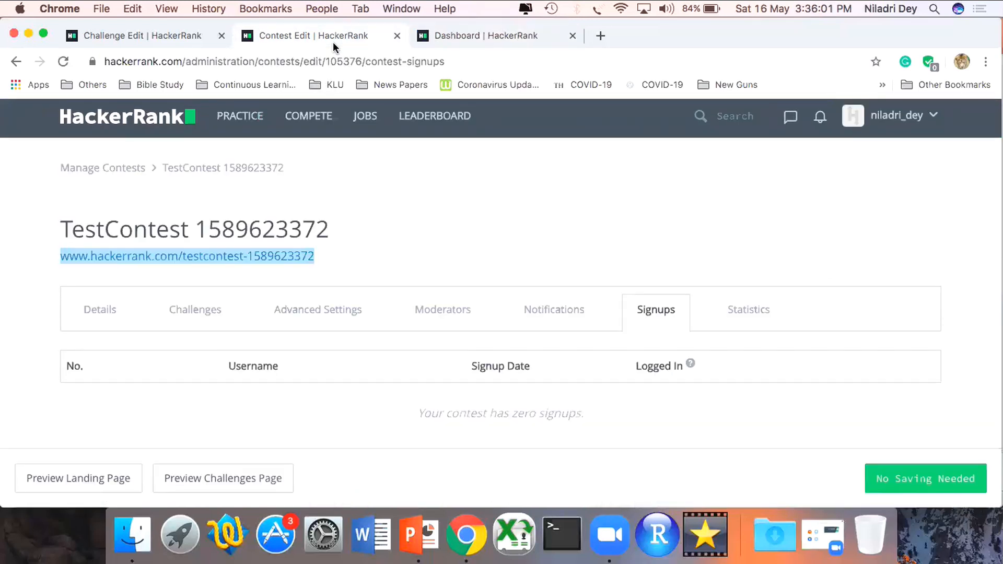
scroll(431, 339, "up", 1)
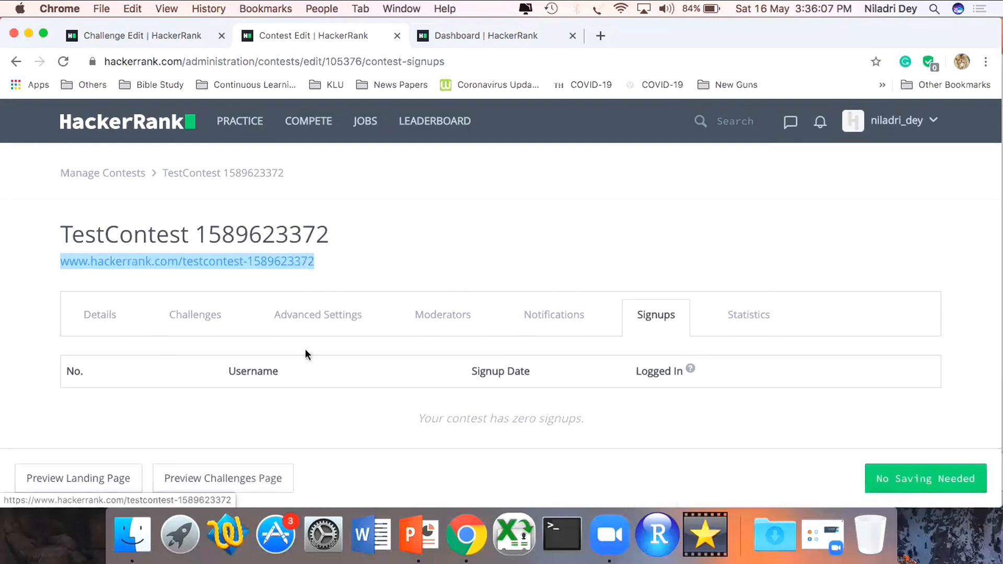
left_click(8, 359)
scroll(8, 357, "down", 1)
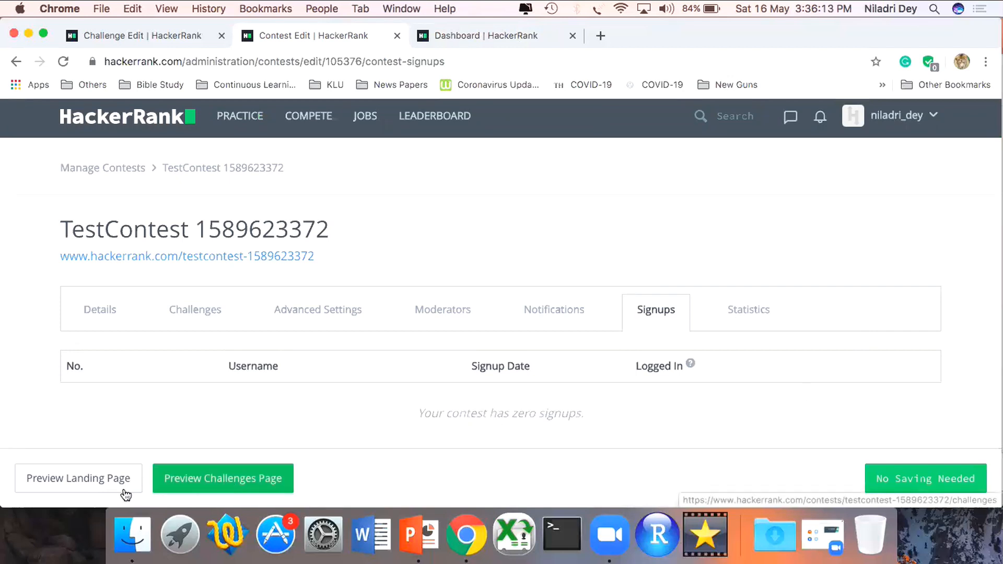
left_click(249, 492)
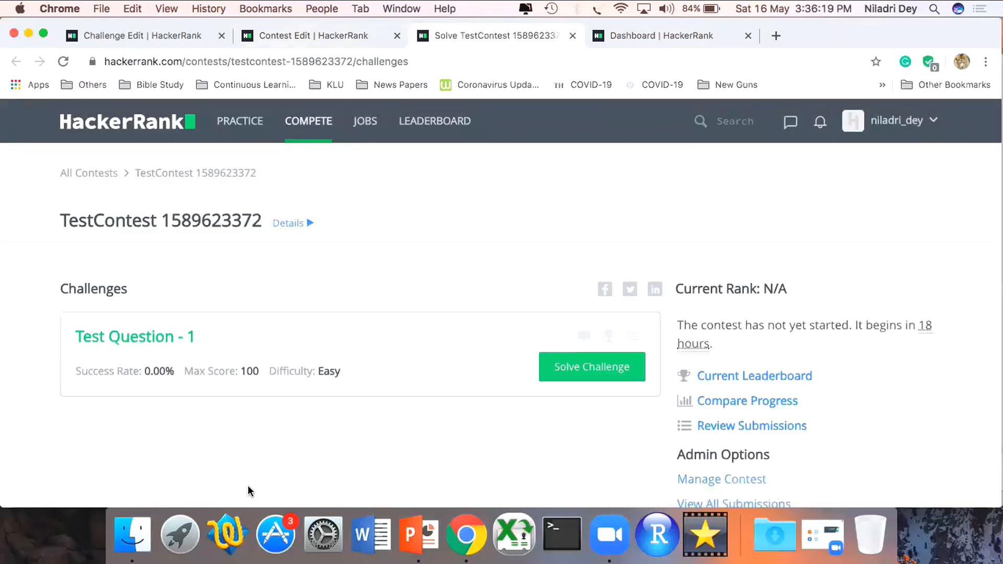
scroll(303, 343, "down", 3)
scroll(304, 343, "up", 4)
scroll(303, 343, "down", 3)
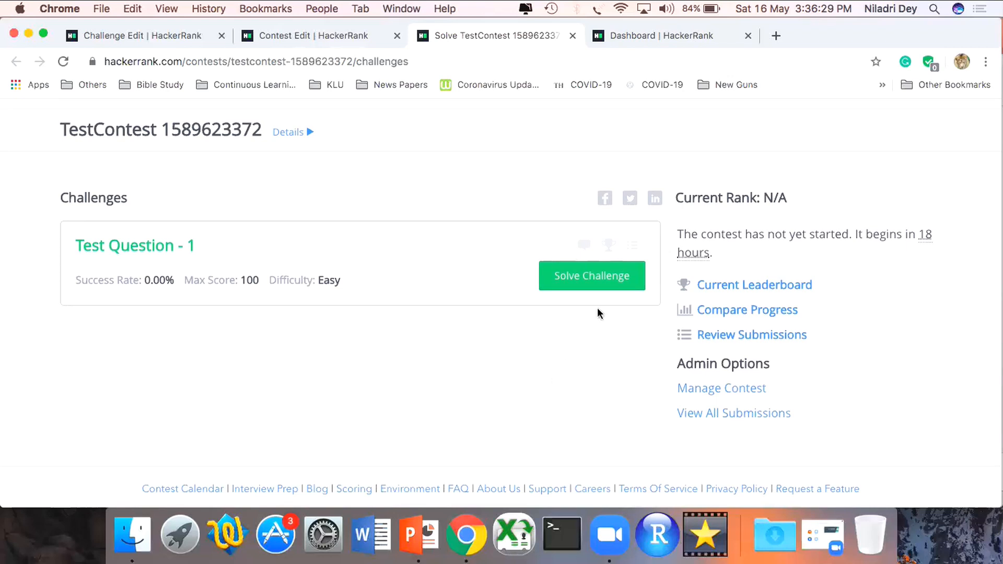
- Open the challenge "Test Question - 1" for solving and read its problem statement down to the code editor
left_click(617, 285)
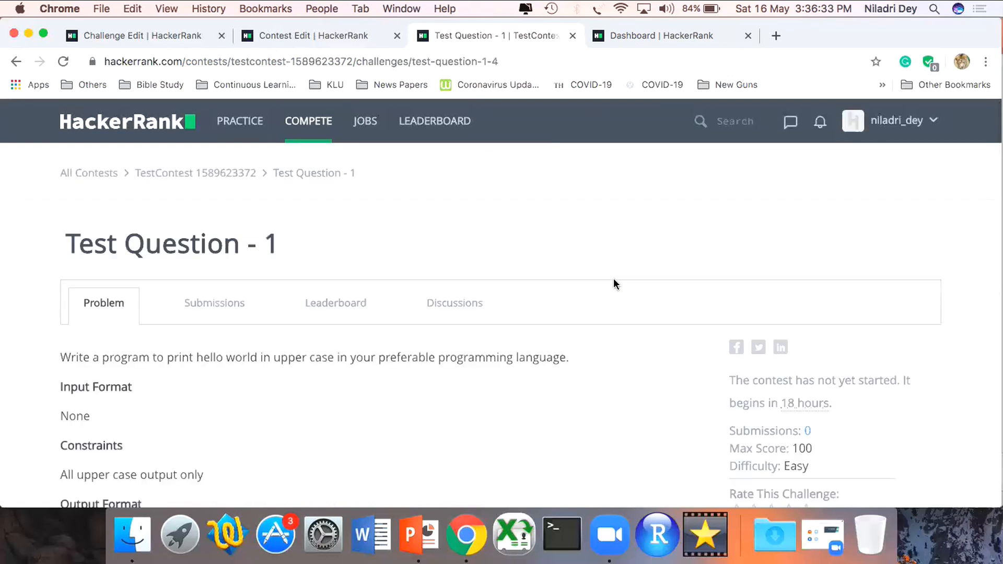
scroll(614, 283, "down", 5)
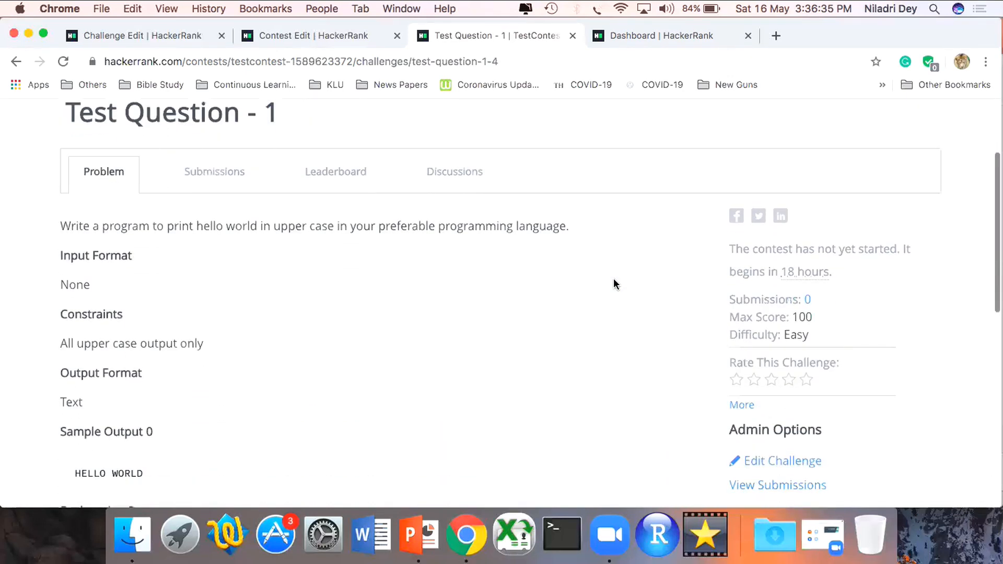
scroll(613, 281, "down", 5)
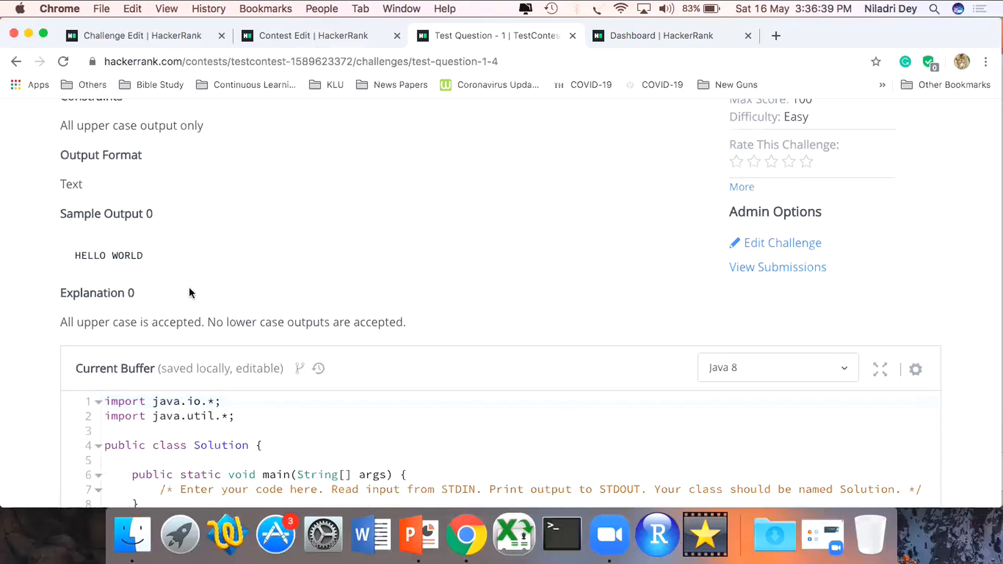
scroll(189, 287, "down", 5)
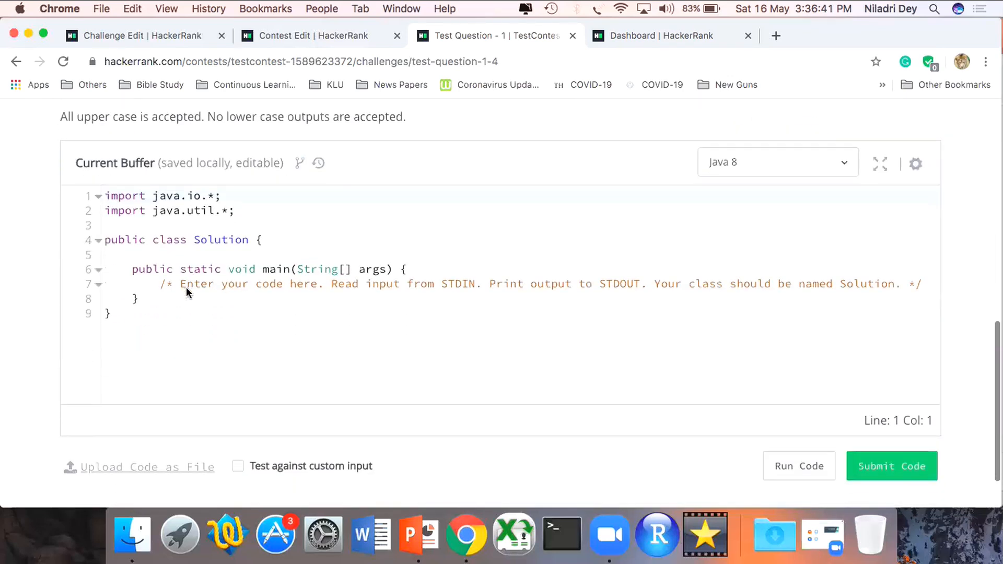
- Look through the available programming languages and choose Java 8 for the solution
left_click(846, 168)
scroll(795, 379, "down", 1)
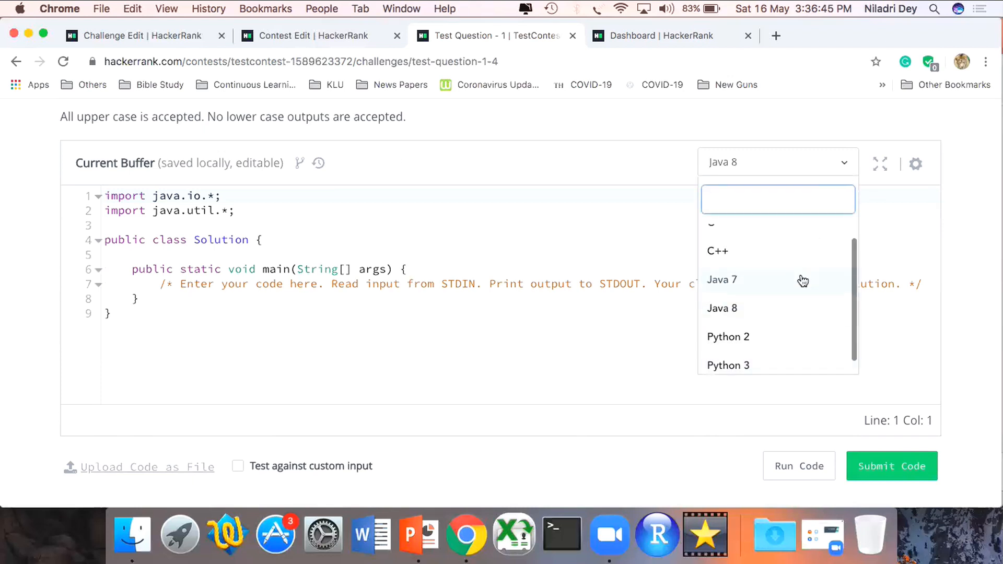
scroll(780, 283, "up", 1)
scroll(779, 283, "down", 1)
scroll(780, 282, "up", 1)
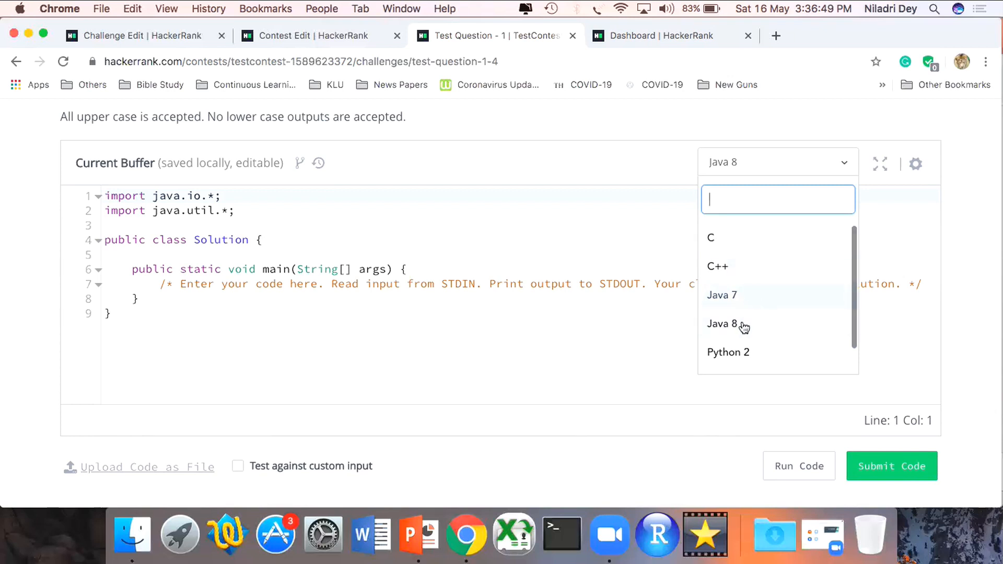
left_click(744, 327)
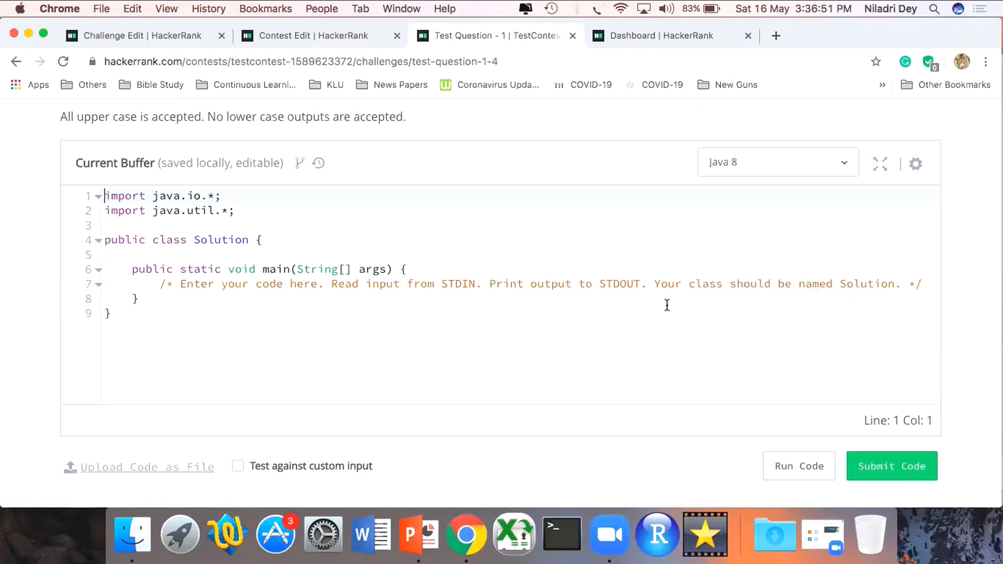
- Add the statement System.out.println("Hello World"); beneath the comment in the main method
left_click(926, 285)
key("Return")
type("Syste")
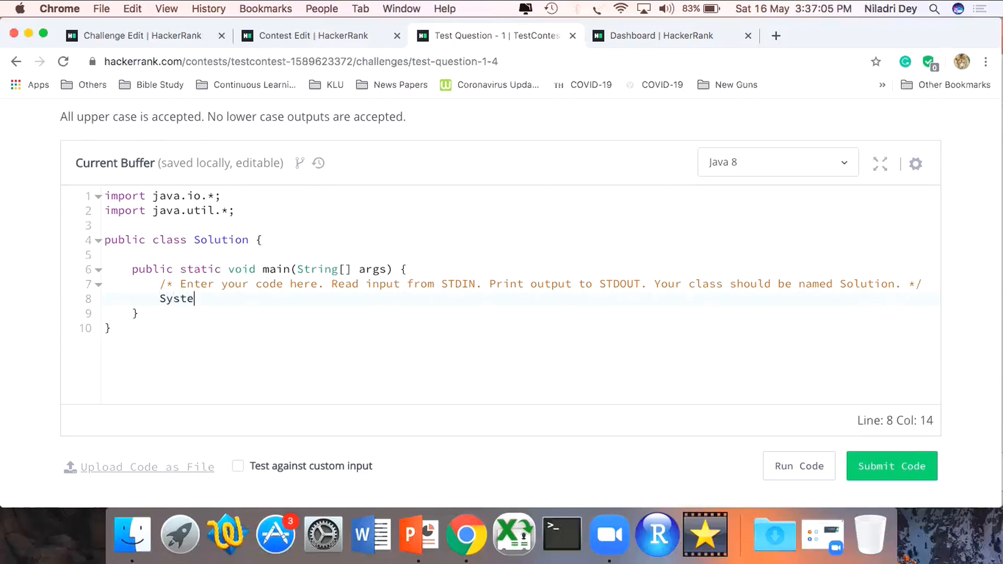
type("m.out.println")
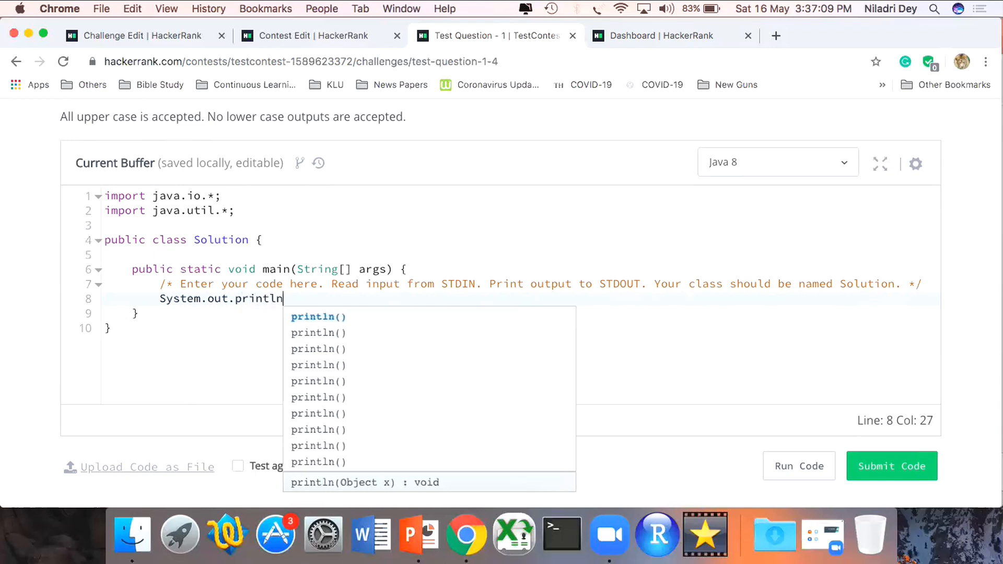
type("(")
type("\"Hello ")
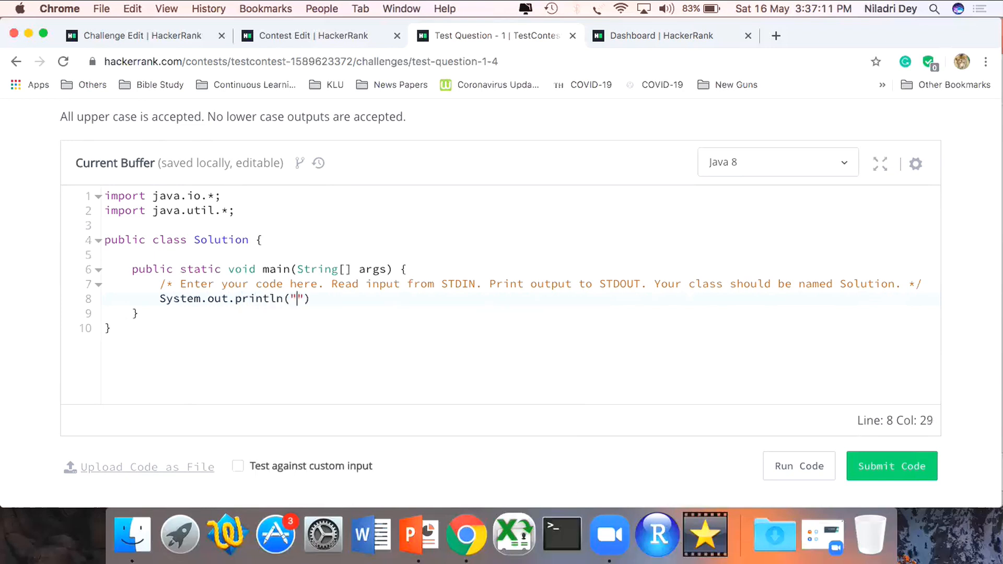
type("World")
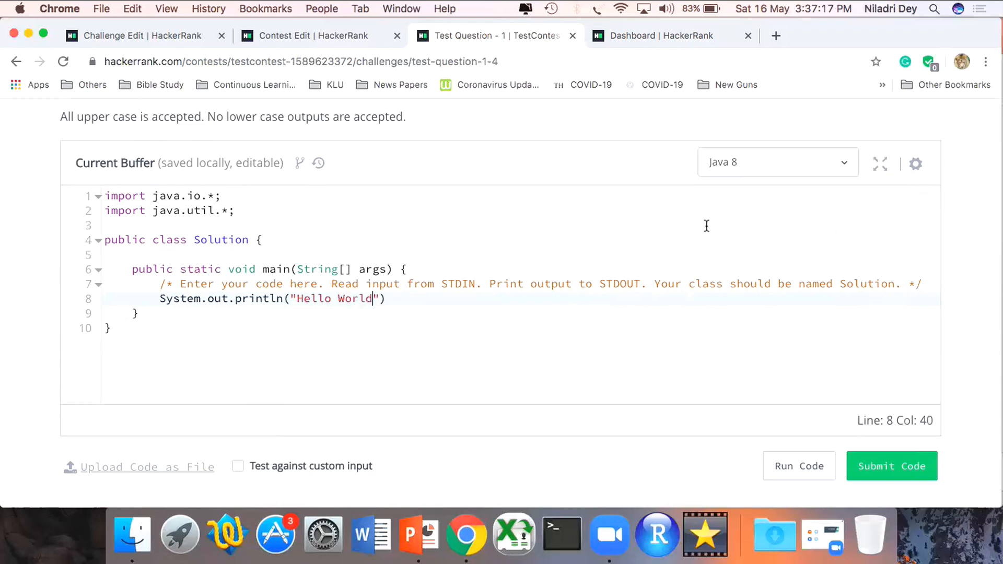
left_click(645, 303)
type(";")
scroll(363, 320, "down", 1)
left_click_drag(298, 267, 346, 271)
left_click(414, 331)
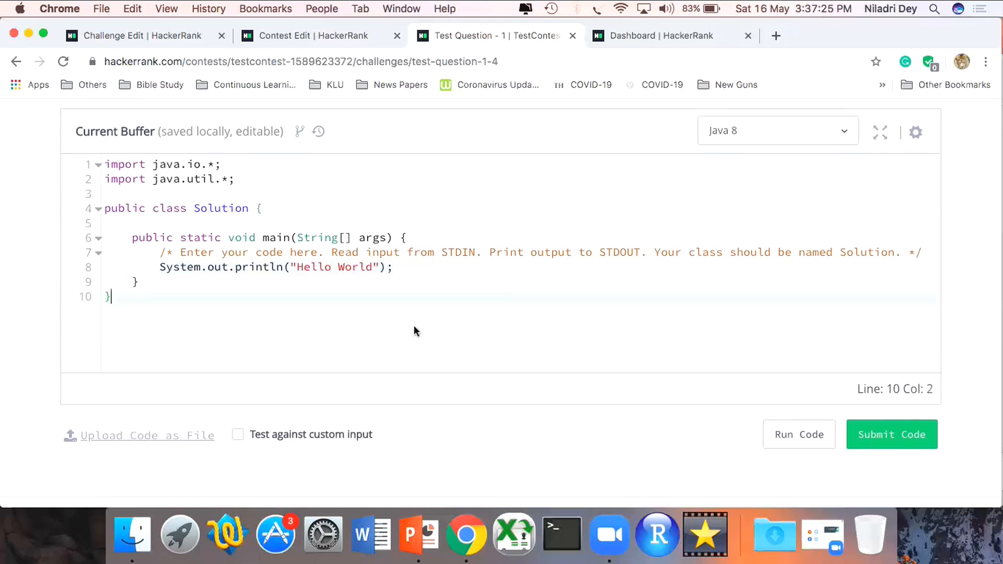
- Run the mixed-case solution and compare its output with the expected output of Testcase 0
scroll(415, 331, "down", 1)
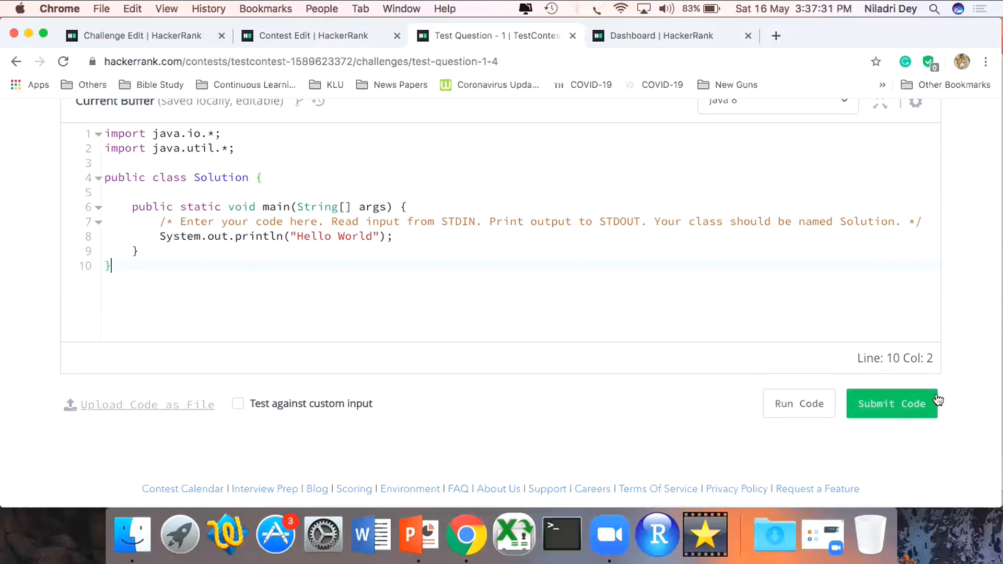
left_click(801, 410)
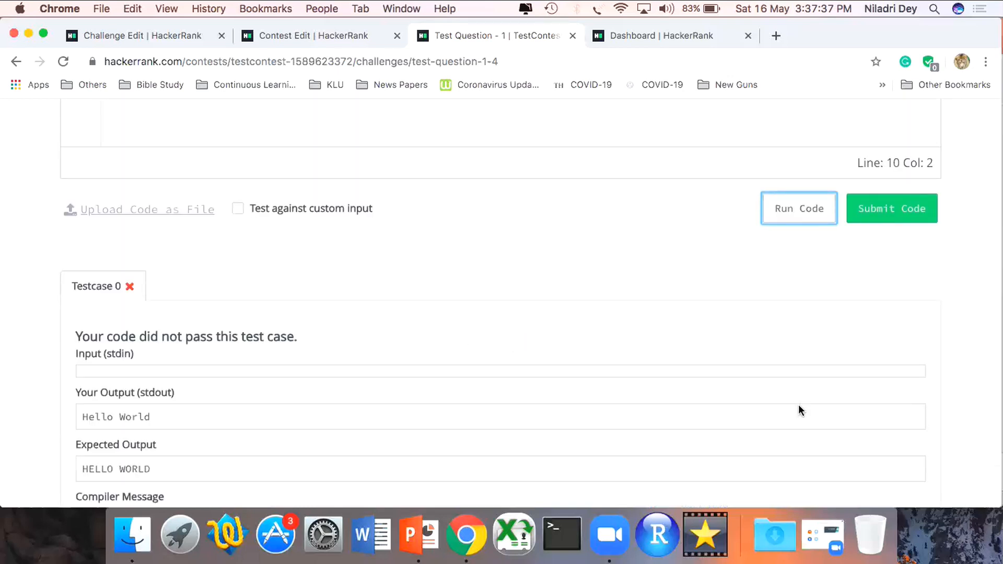
scroll(801, 410, "down", 3)
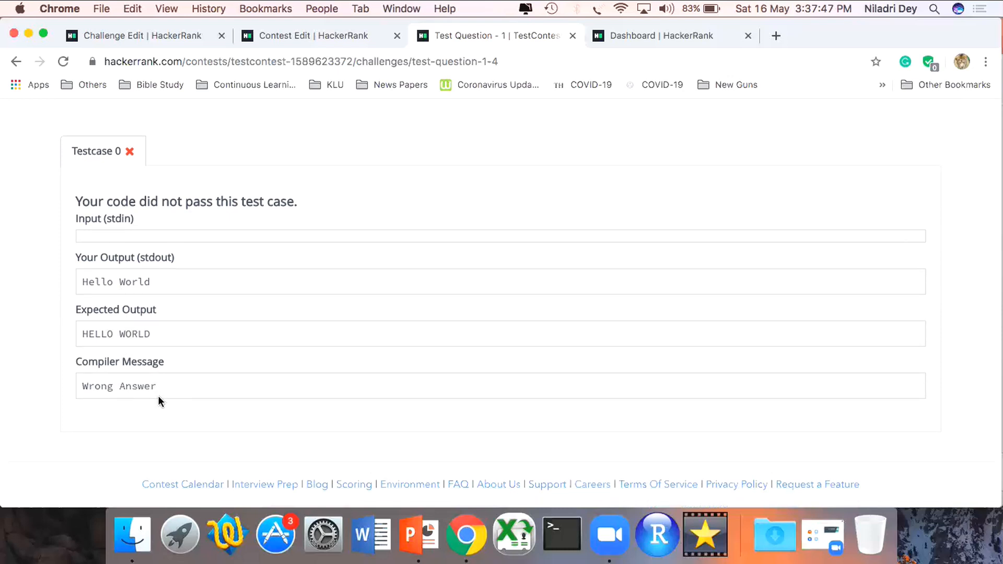
- Change the printed string in the println statement to "HELLO WORLD"
scroll(158, 397, "up", 6)
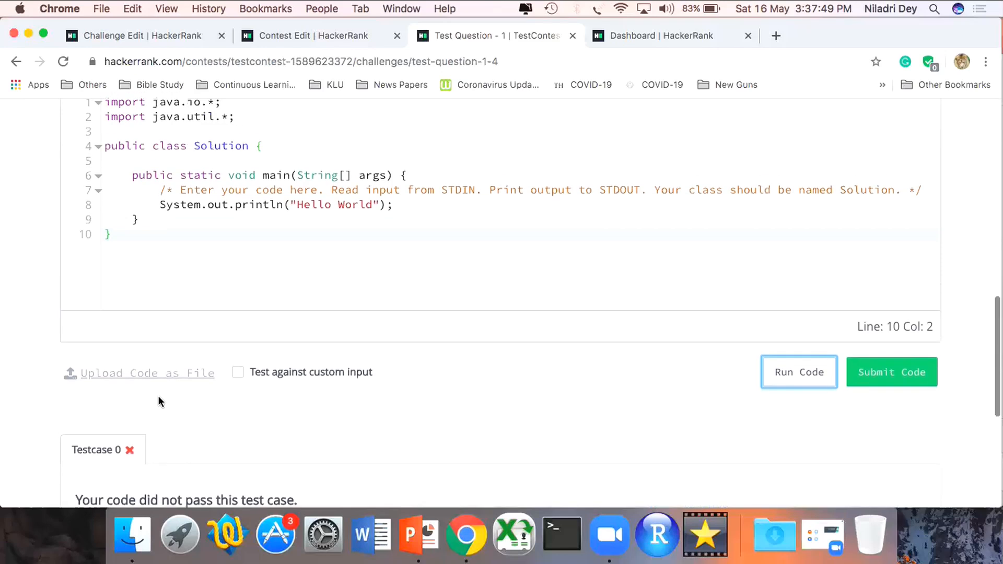
left_click(330, 204)
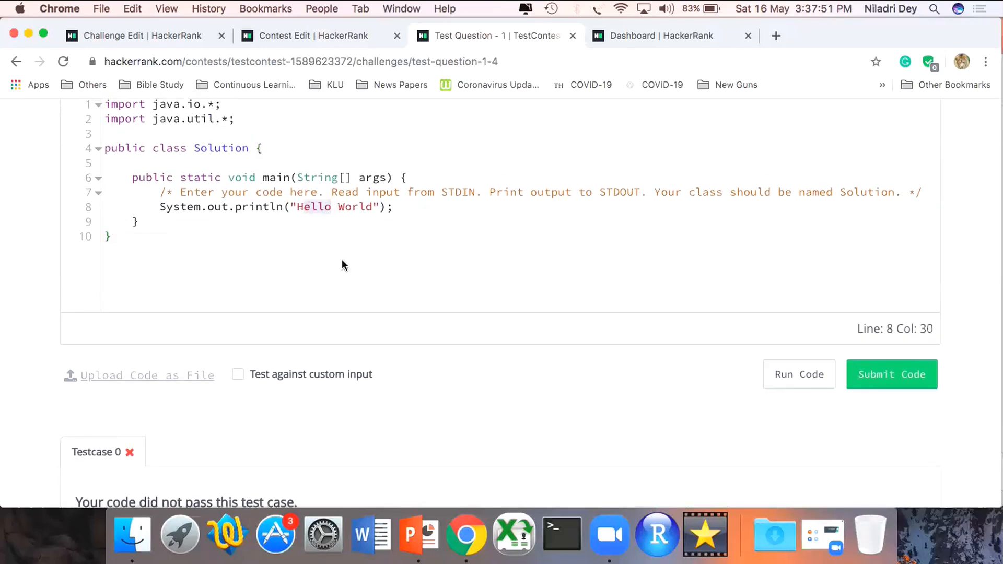
type("ELLO")
key("Right")
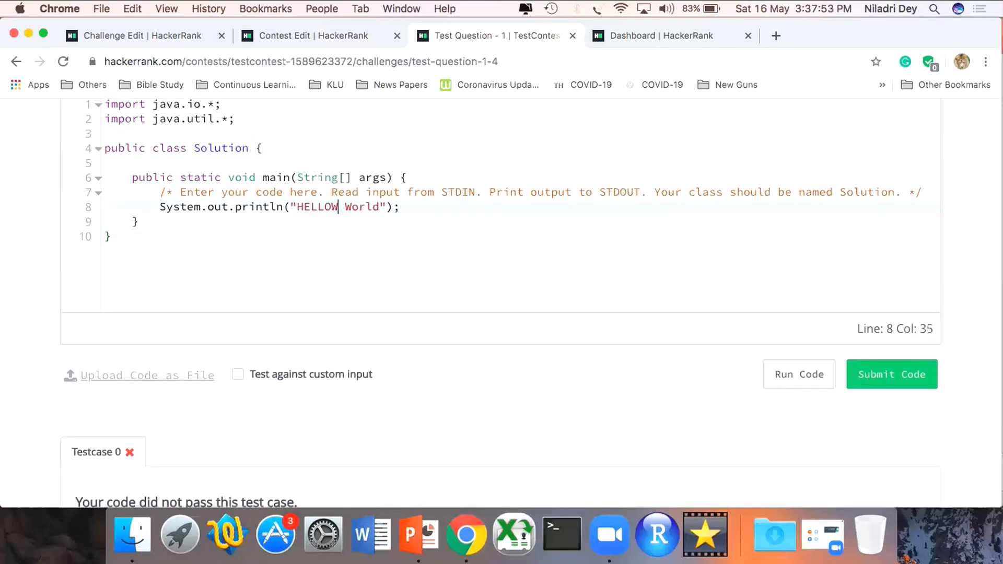
key("shift+Right")
key("shift+Right")
key("shift+Right")
key("shift+Right")
key("shift+Right")
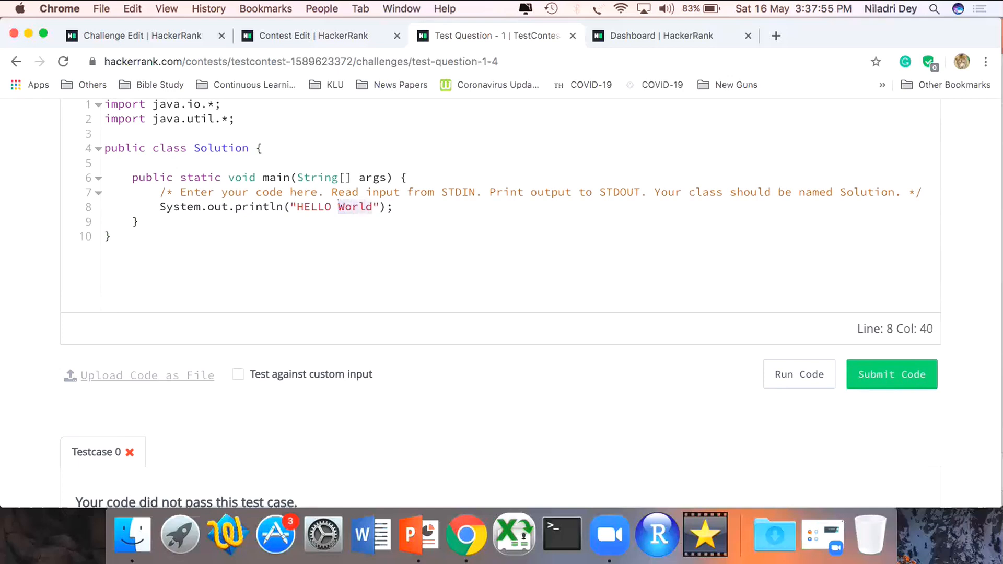
type("WORLD")
left_click(473, 256)
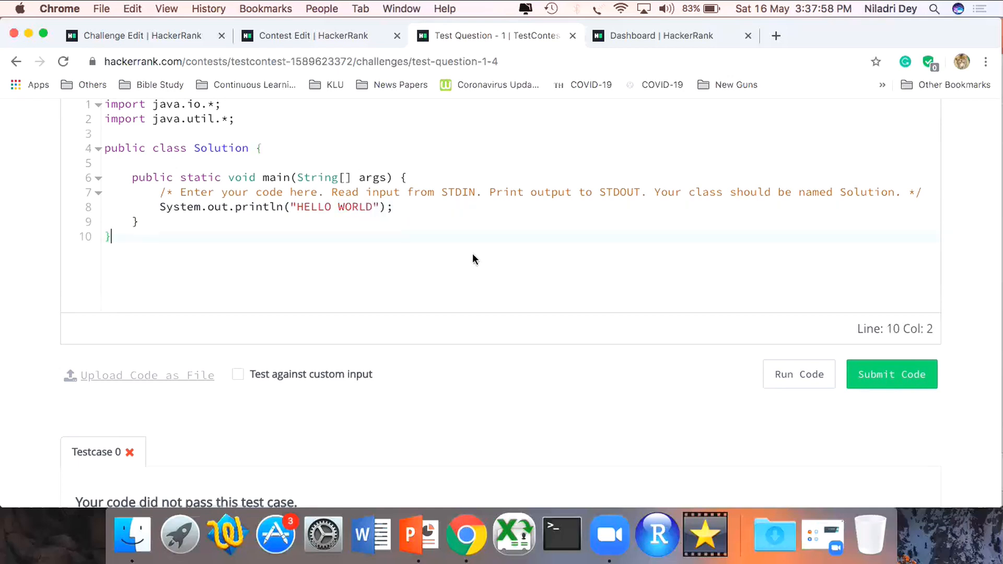
- Run the upper-case solution against the sample test case, and submit it to the contest challenge
left_click(775, 368)
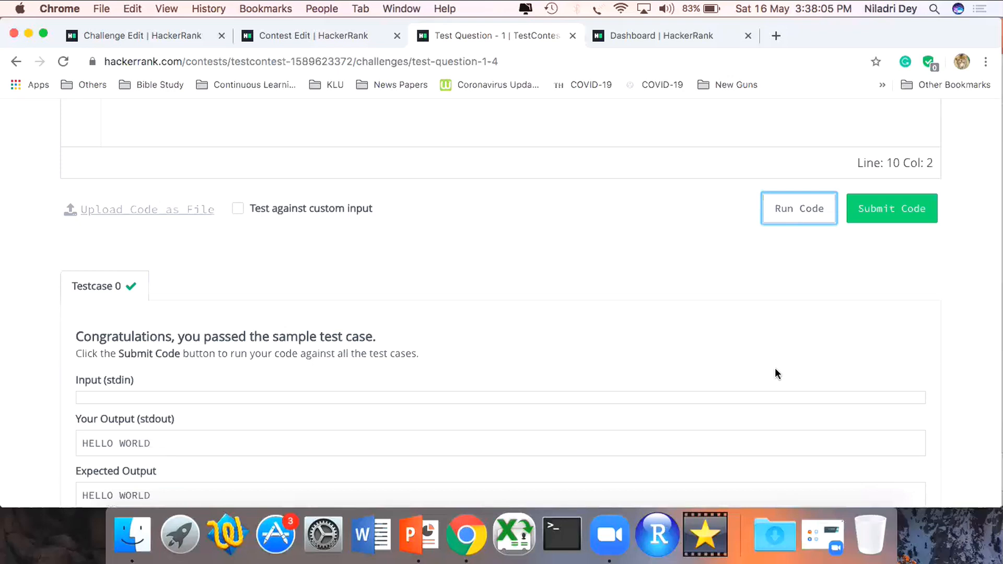
scroll(776, 368, "down", 3)
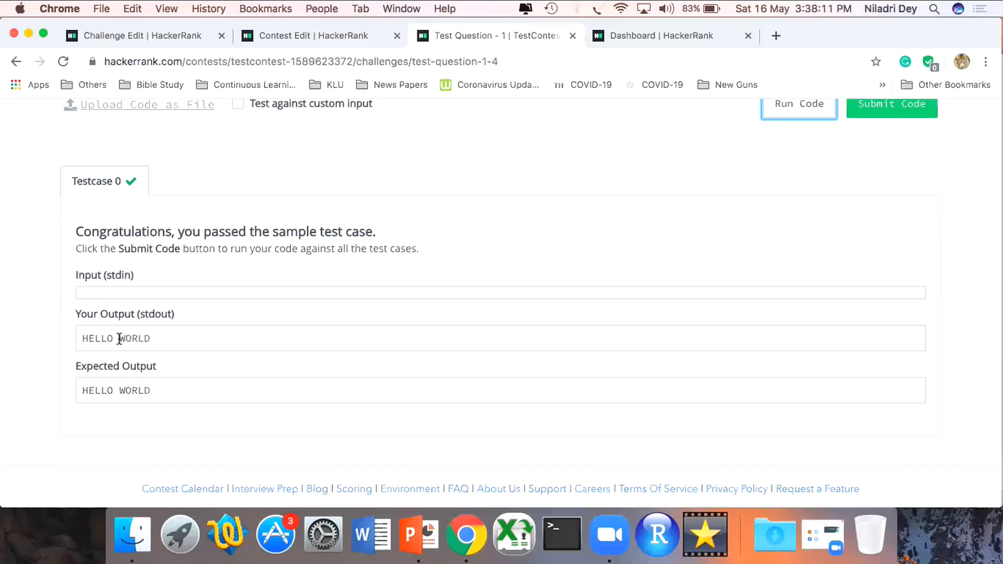
scroll(119, 340, "up", 5)
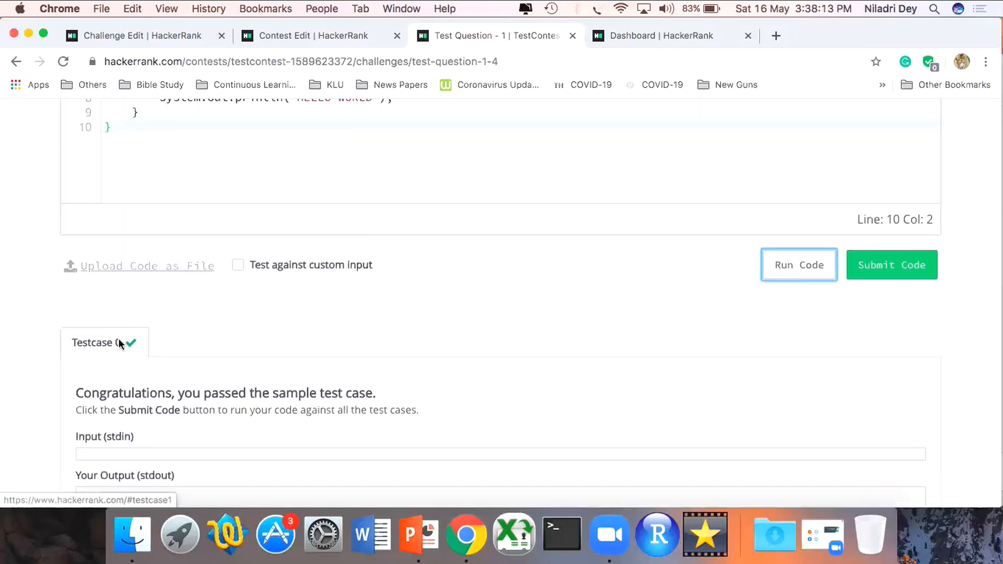
left_click(903, 266)
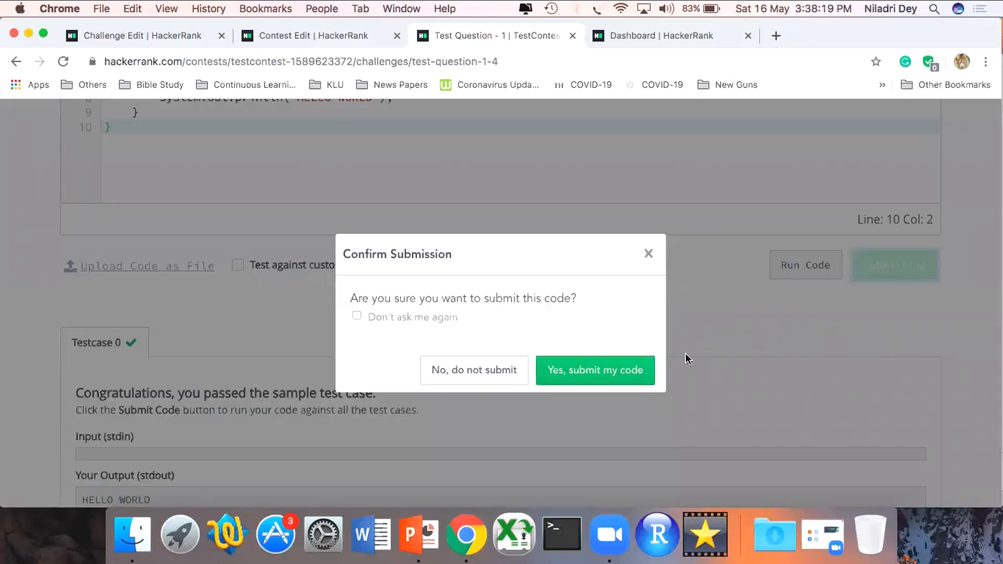
left_click(595, 373)
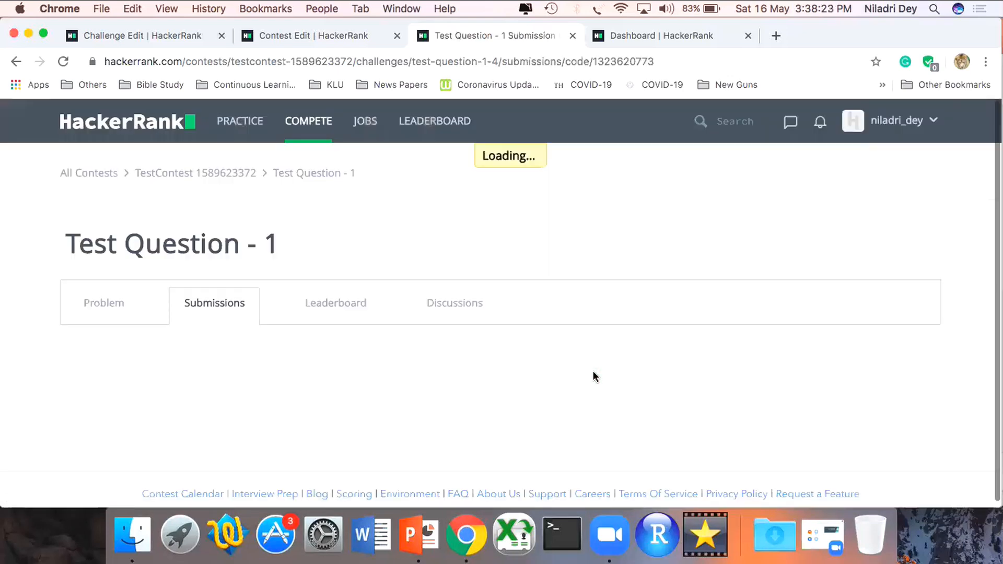
scroll(594, 371, "down", 3)
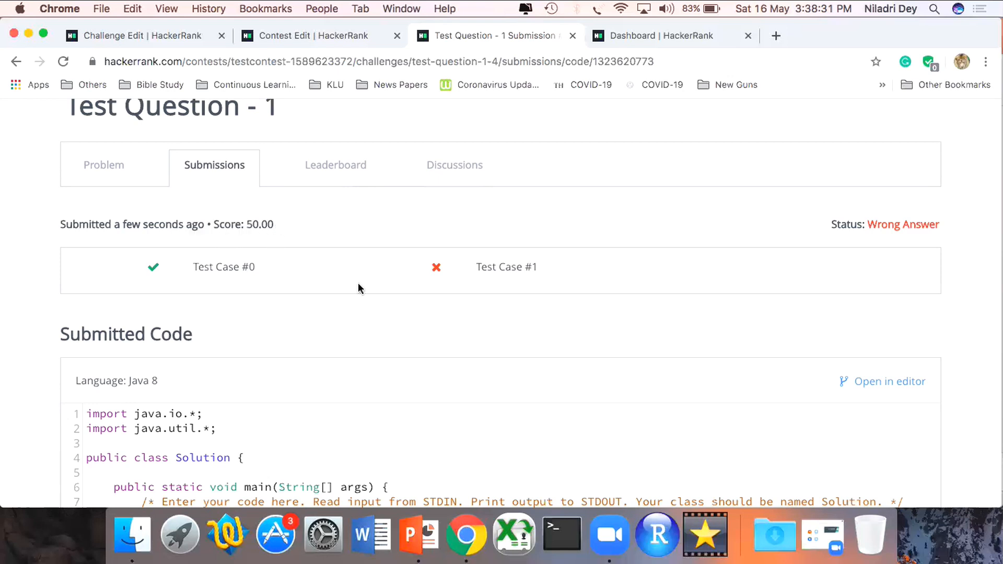
- Review the results of Test Case #0 and Test Case #1 for the submitted solution
mouse_move(243, 245)
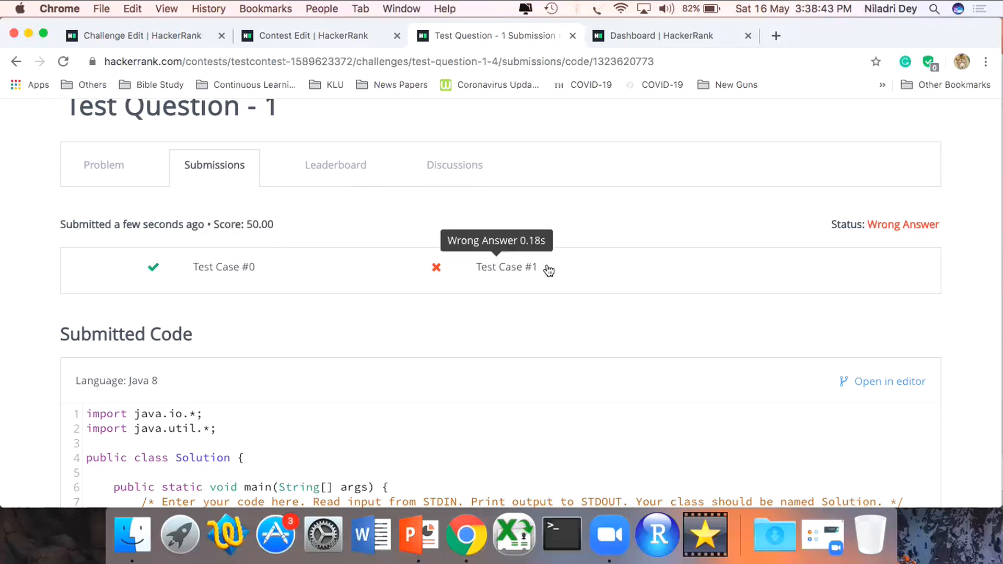
scroll(549, 270, "down", 4)
scroll(546, 270, "up", 5)
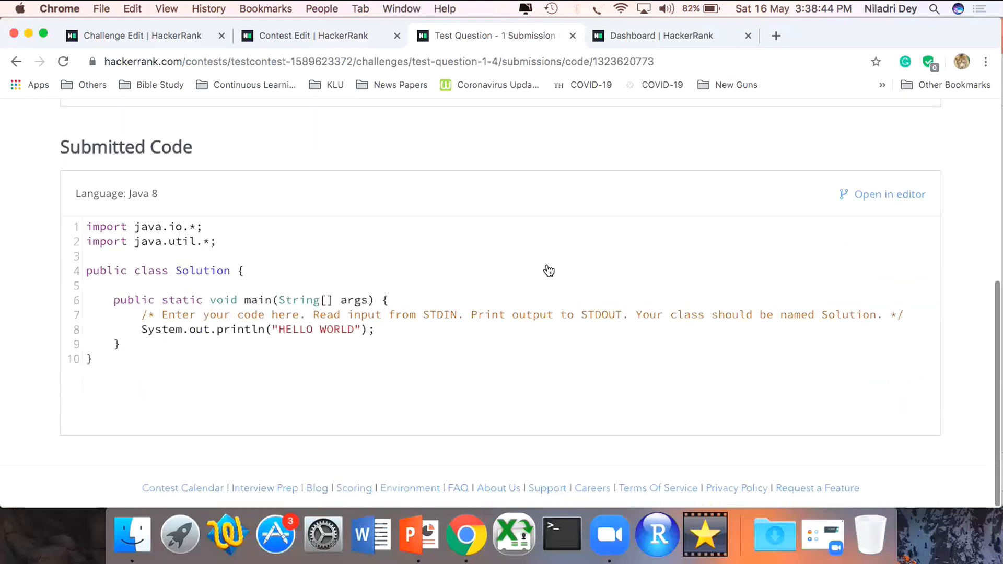
- Refresh the signups list of TestContest in the contest editor, and view the contest's statistics
left_click(310, 31)
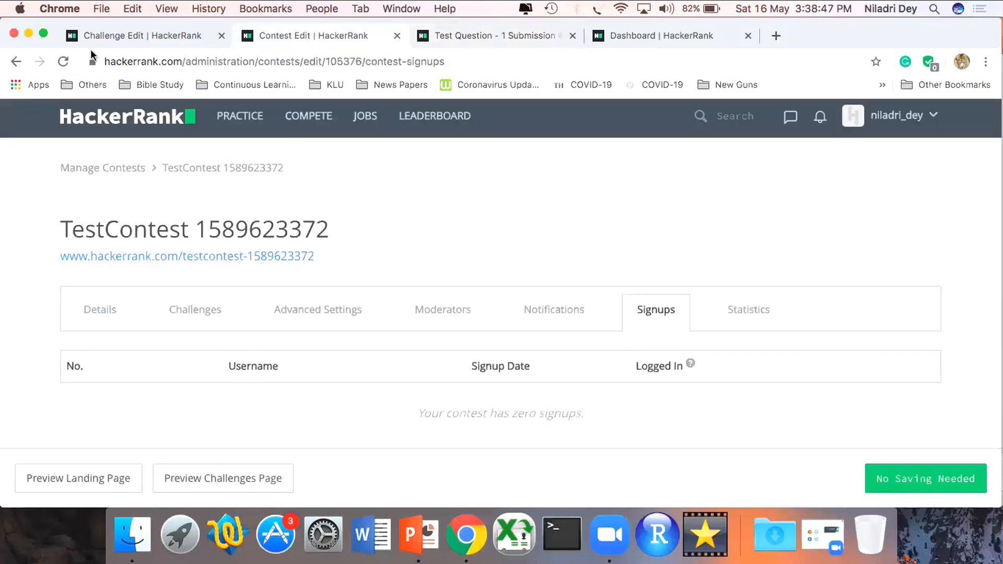
left_click(63, 61)
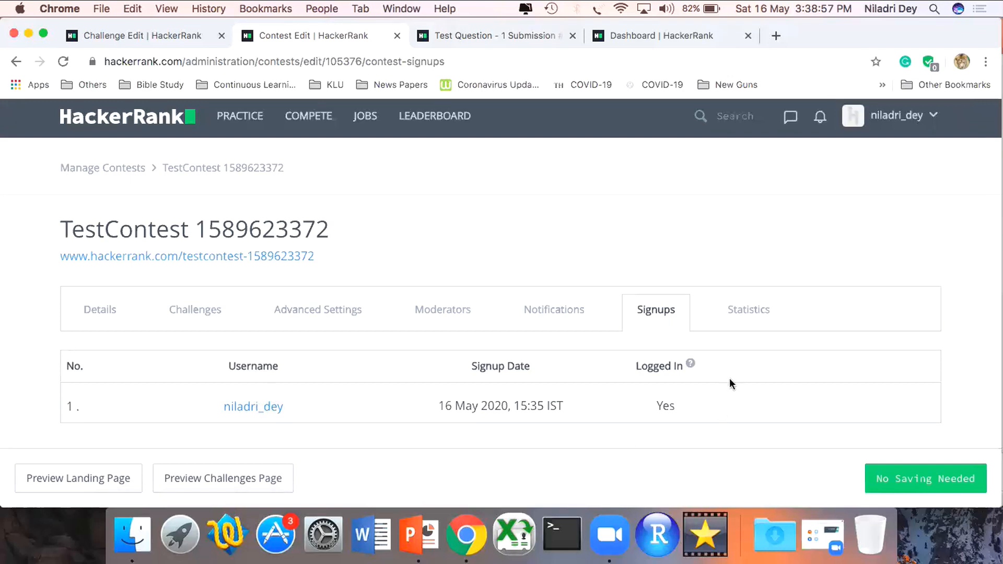
left_click(726, 310)
scroll(650, 354, "down", 2)
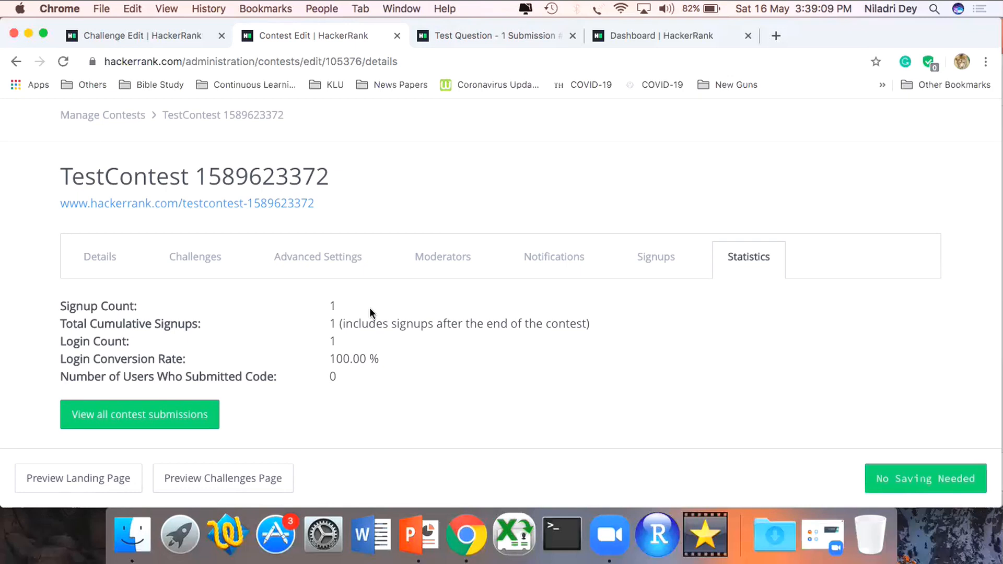
- Display all contest submissions and examine the submission's ID and the other columns of the table
left_click(192, 417)
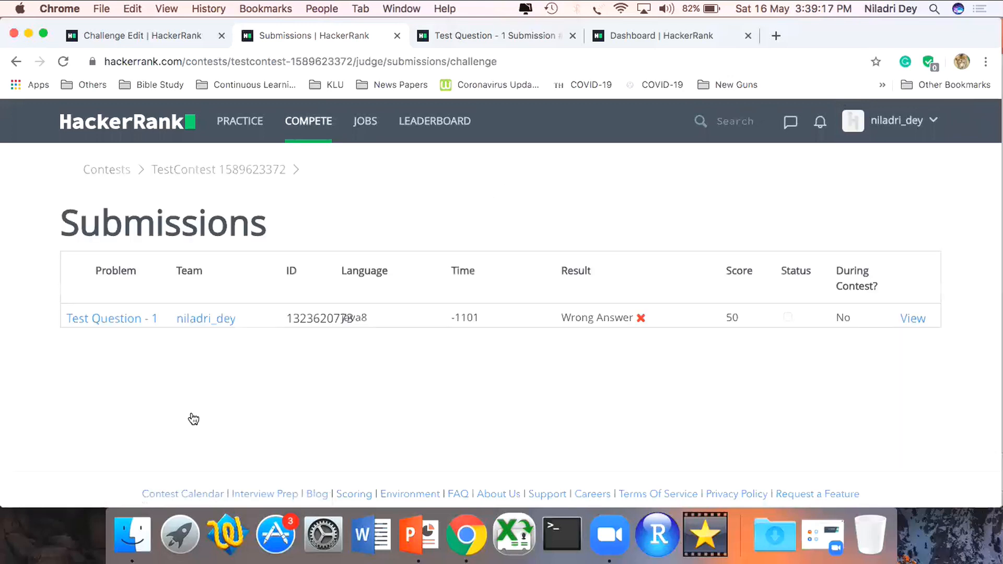
double_click(297, 312)
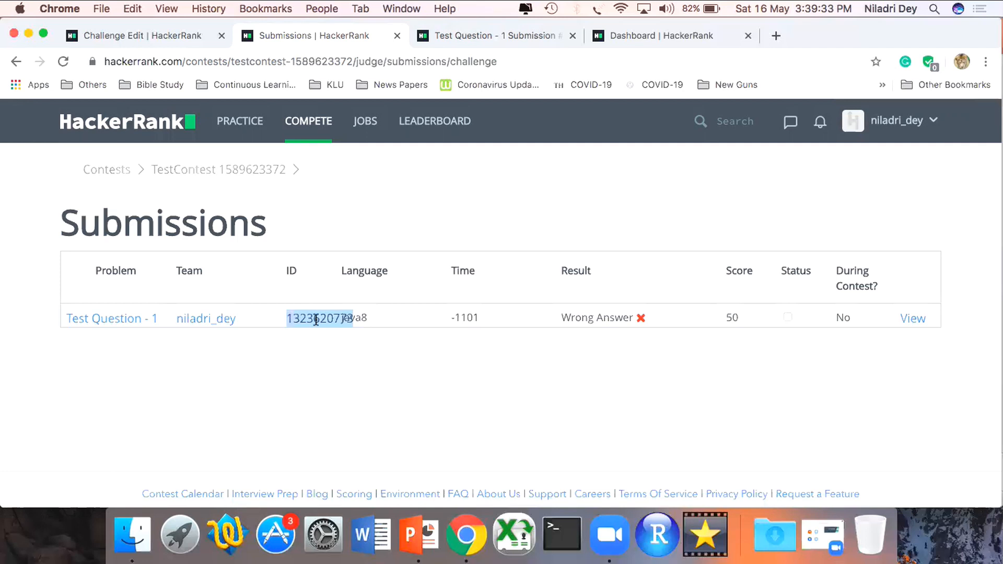
left_click_drag(96, 272, 870, 360)
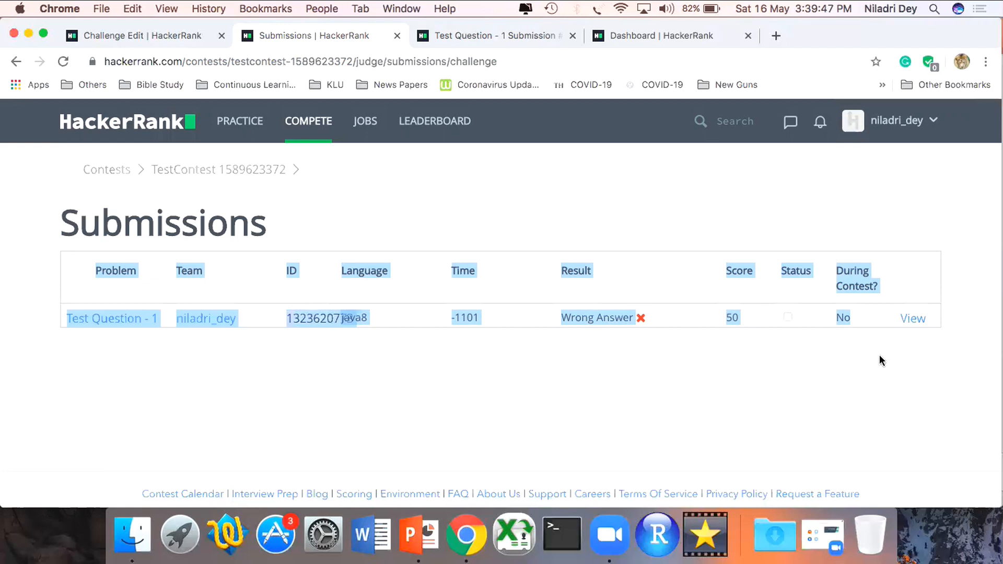
left_click(881, 360)
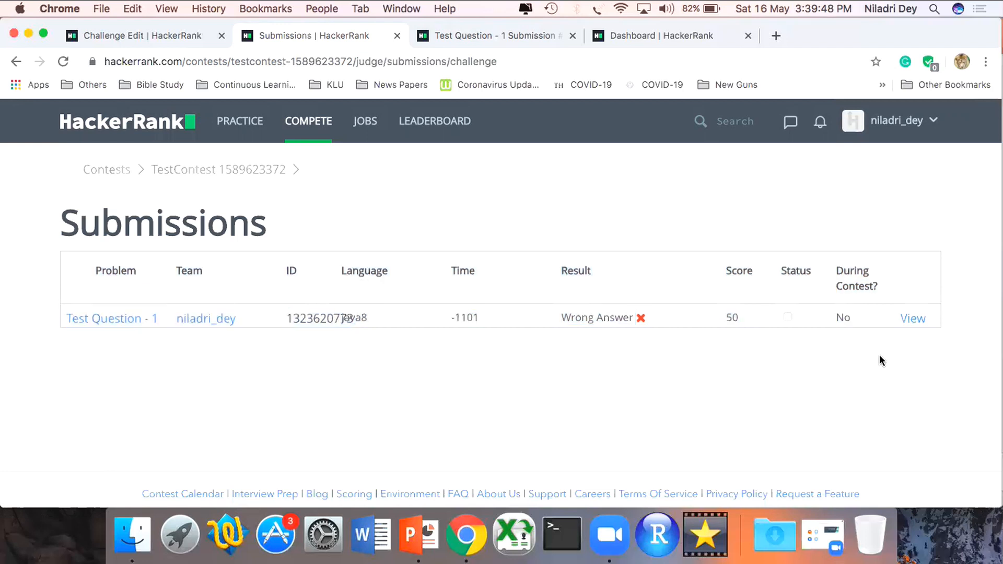
- View the details of the Test Question - 1 submission, examining its submitted Java 8 code and both test case results
left_click(910, 320)
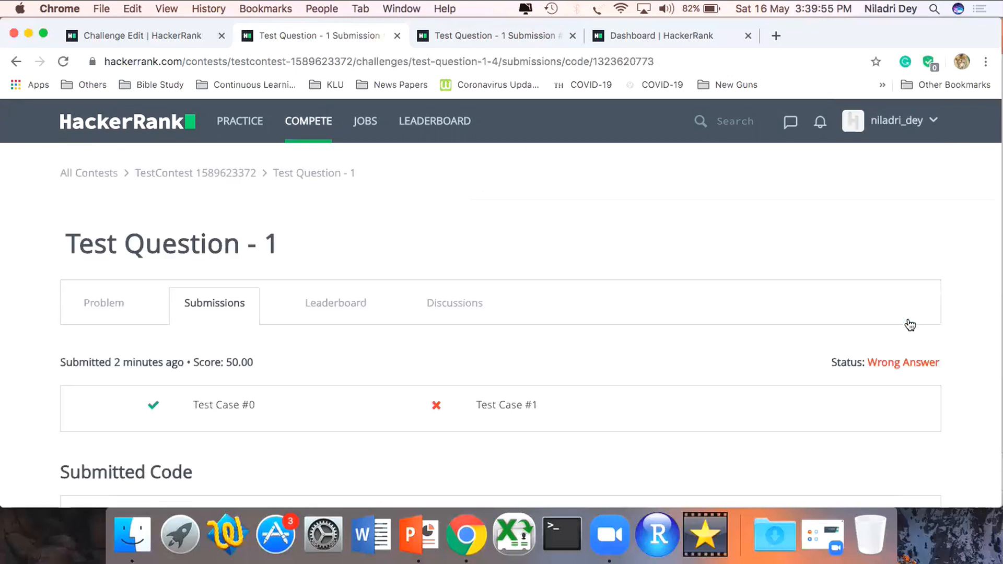
scroll(911, 325, "down", 5)
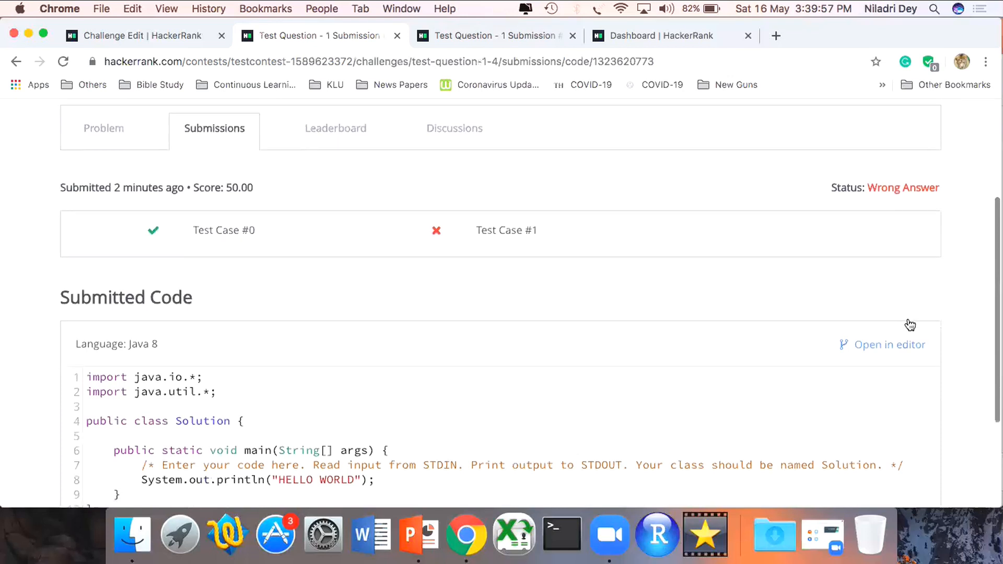
scroll(910, 325, "down", 4)
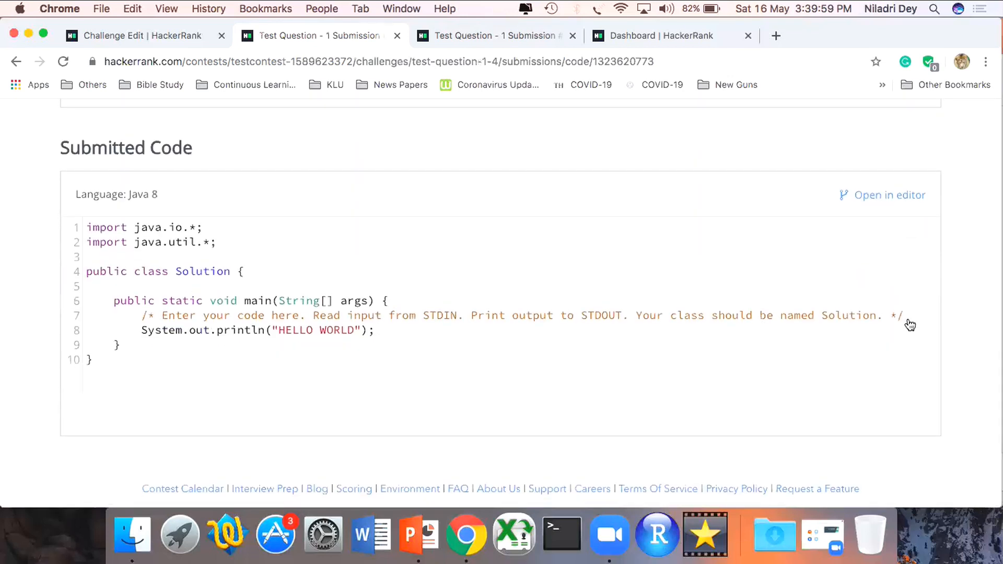
scroll(910, 325, "up", 6)
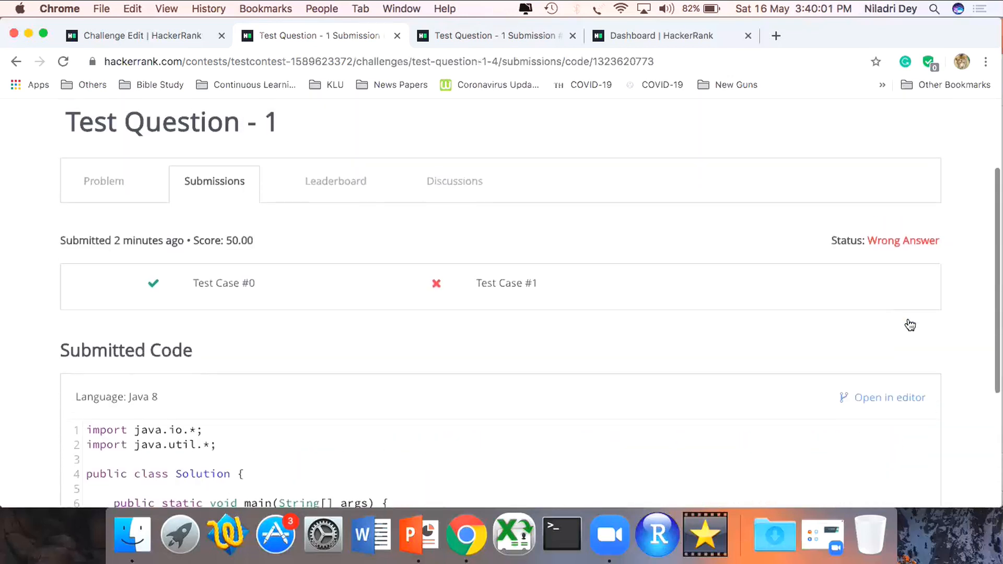
mouse_move(521, 298)
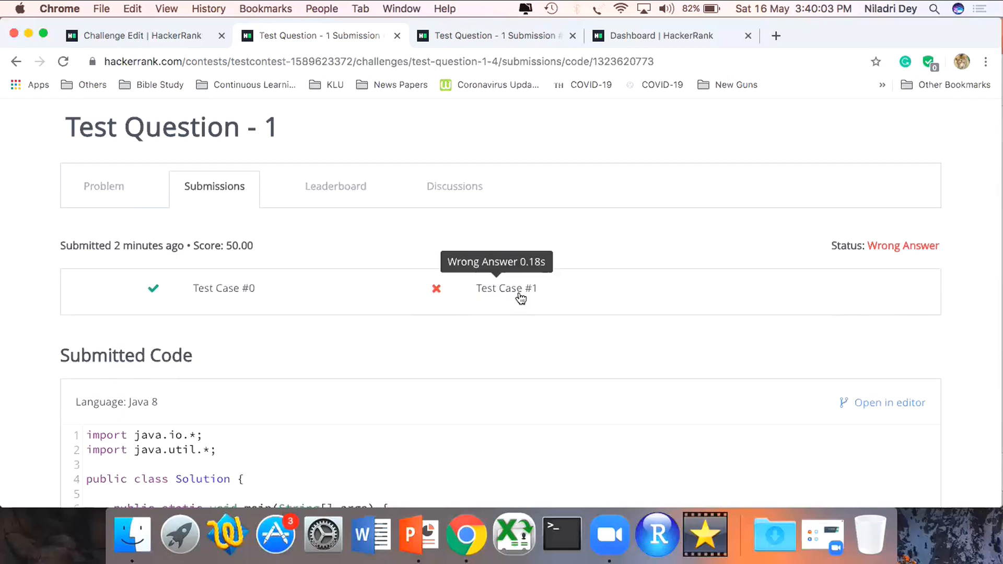
mouse_move(226, 287)
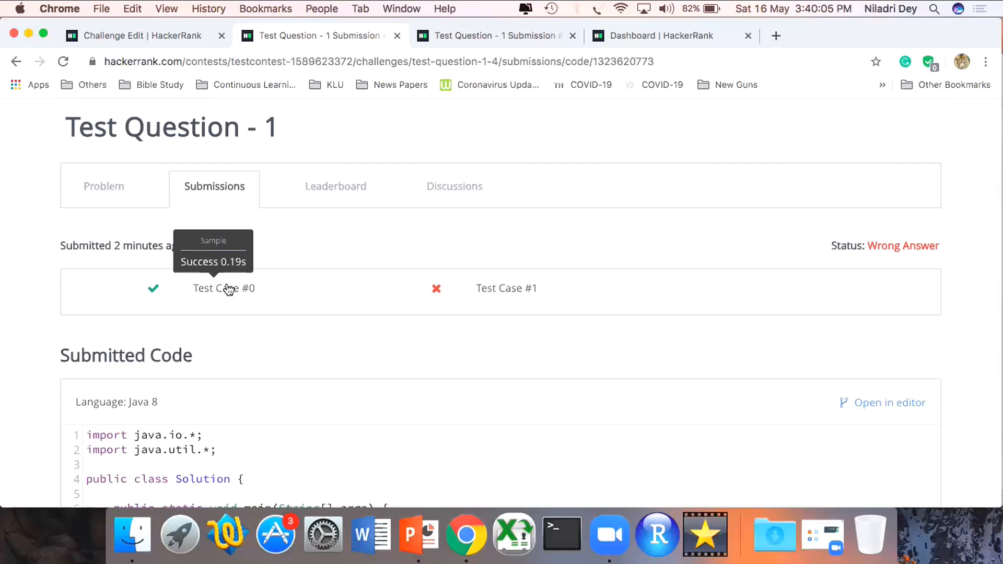
- Return to the contest submissions list, and switch to the Microsoft PowerPoint presentation
left_click(16, 63)
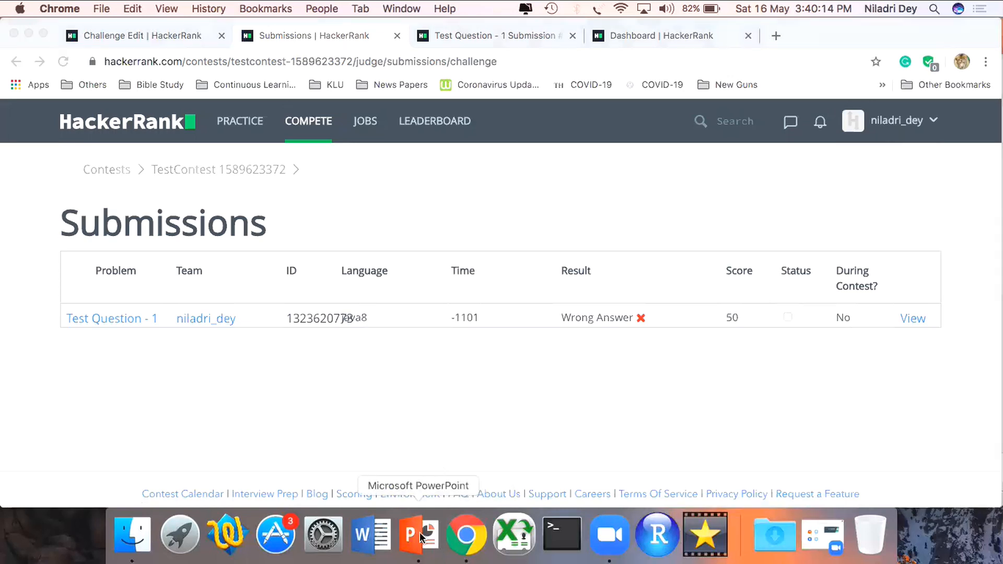
left_click(419, 532)
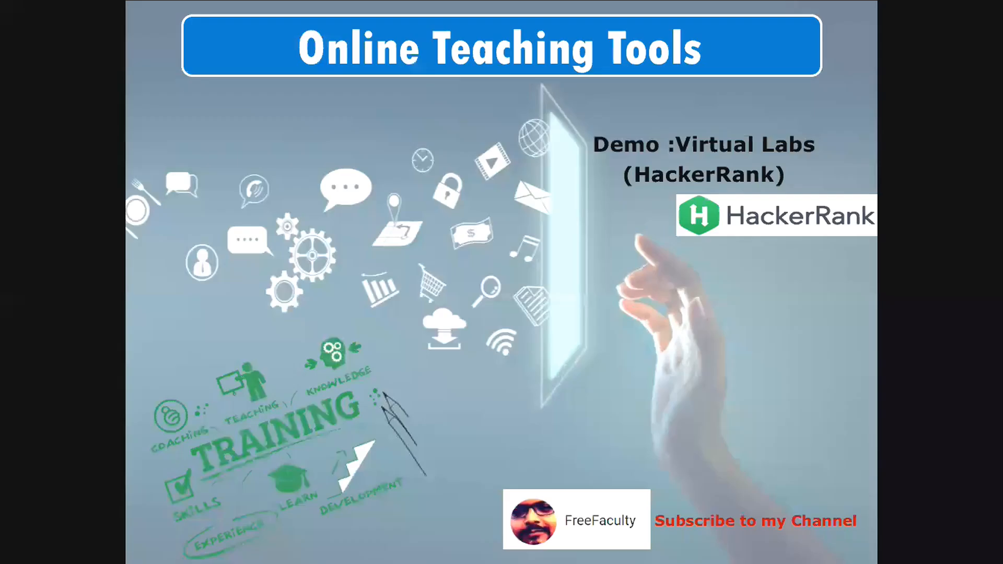